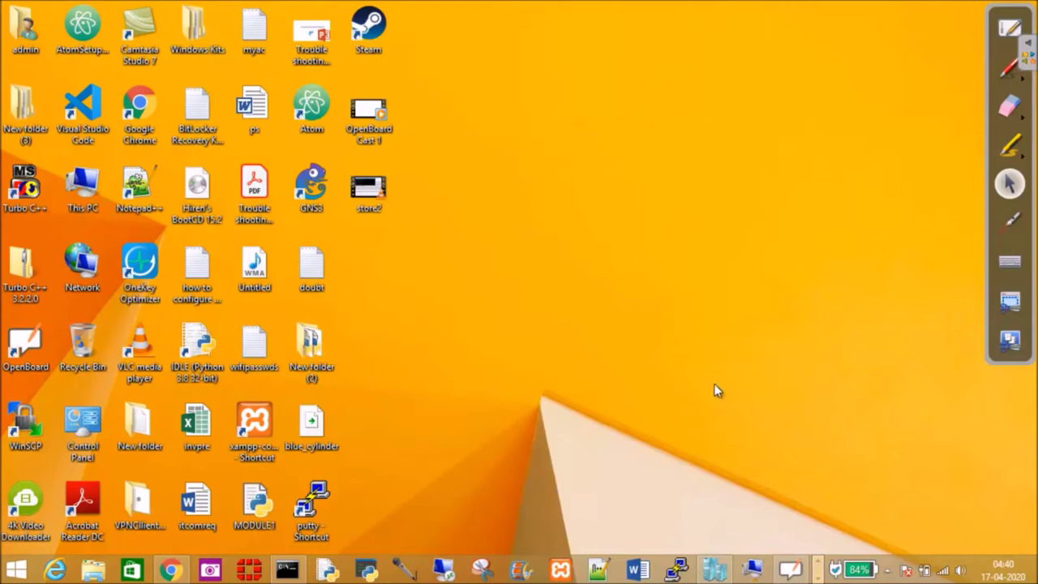
# Step: Bring back Hyper-V Manager, select the Centos7 and winsrv2k12-1 VMs, then minimize it
pyautogui.click(716, 570)
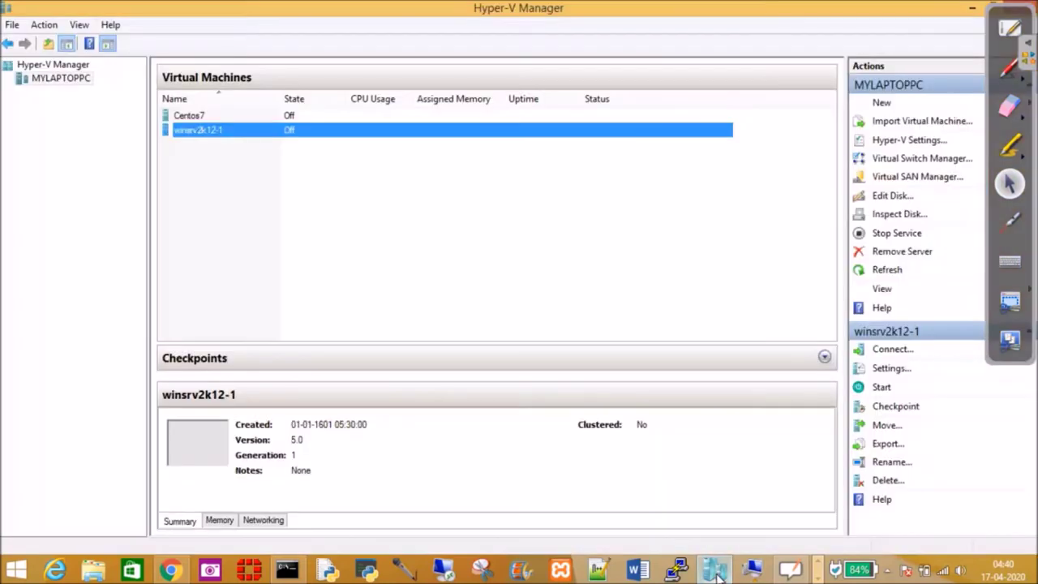
pyautogui.click(716, 571)
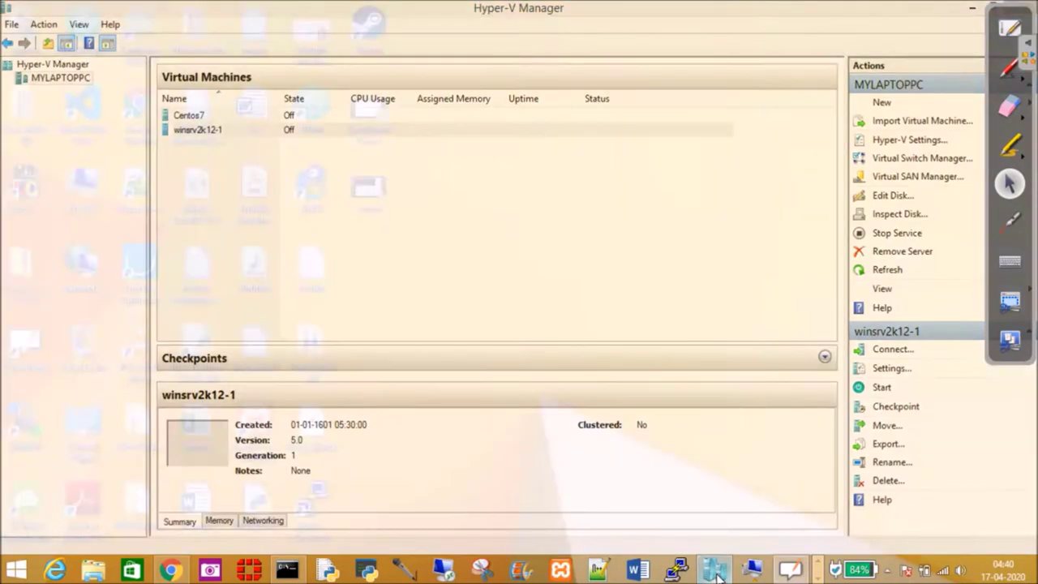
pyautogui.click(715, 571)
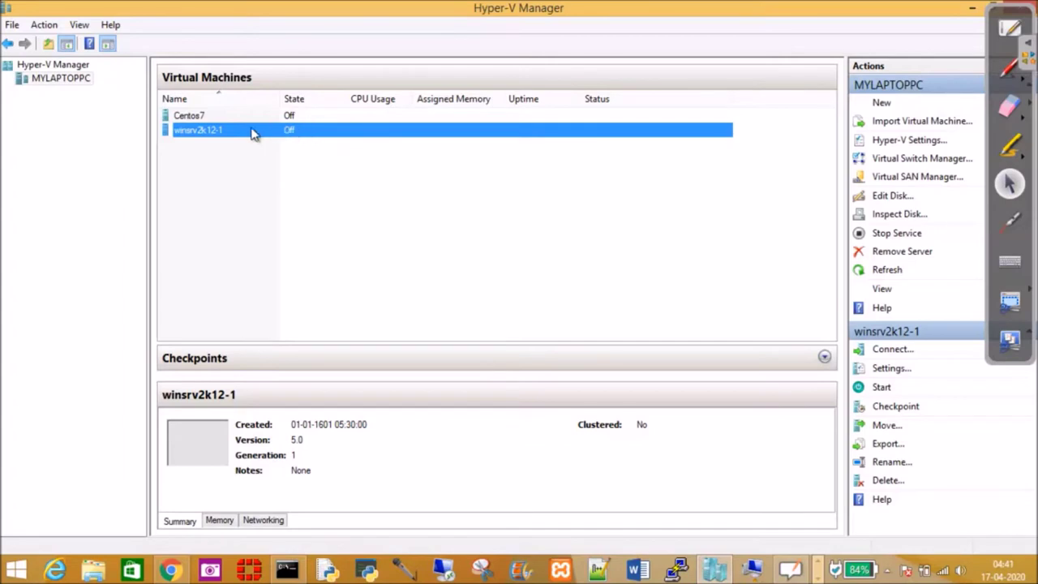
pyautogui.click(203, 117)
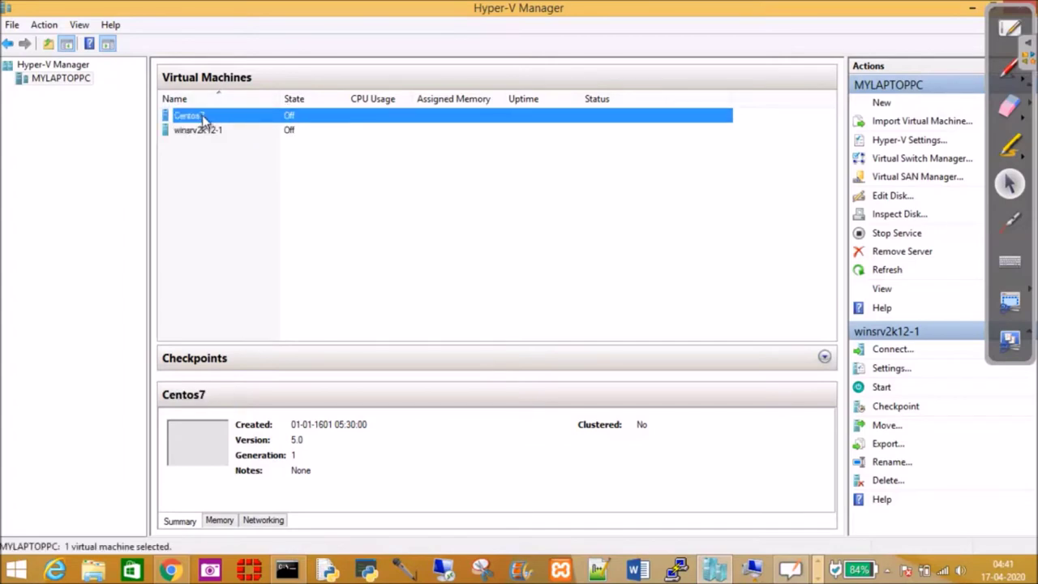
pyautogui.click(243, 130)
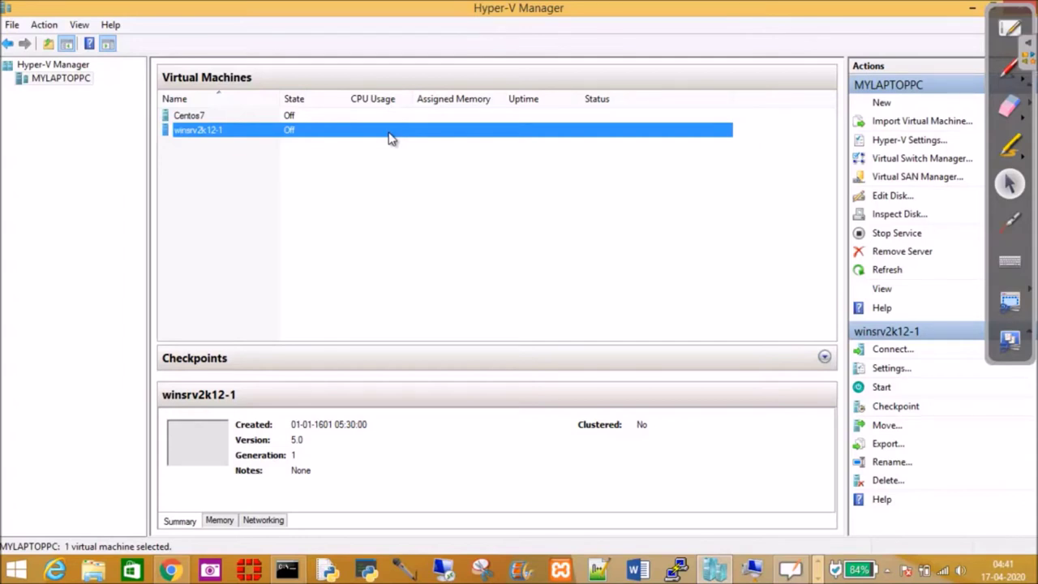
pyautogui.click(969, 8)
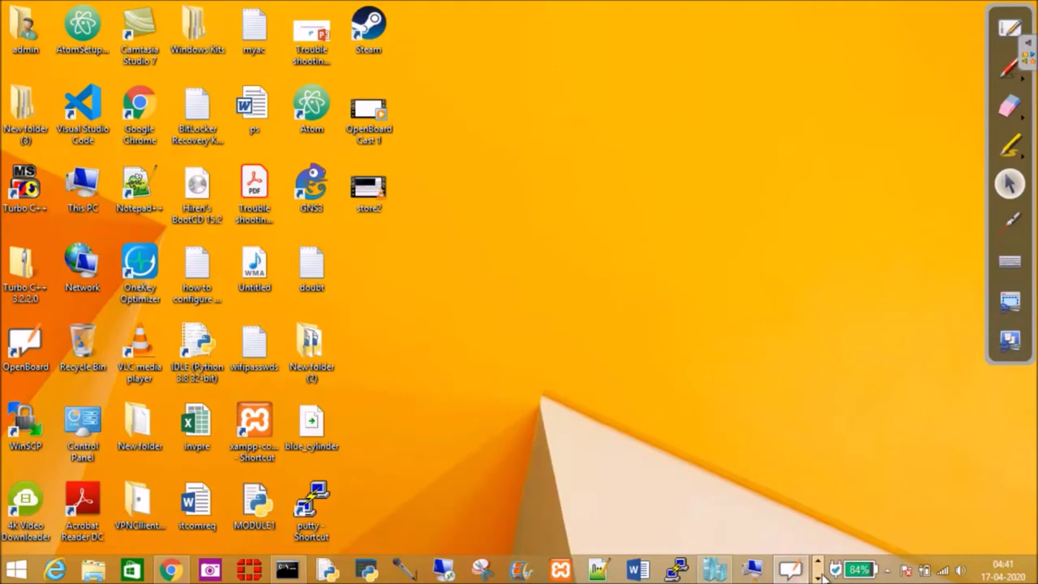
# Step: Bring OpenBoard forward and place a blue rectangle from Shapes in the board's upper left
pyautogui.rightClick(794, 572)
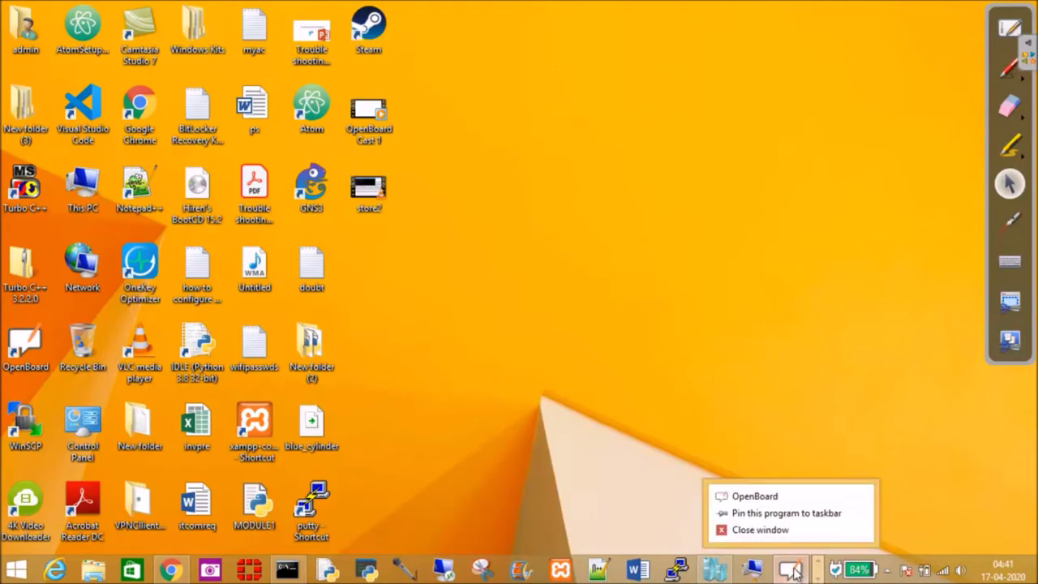
pyautogui.click(762, 496)
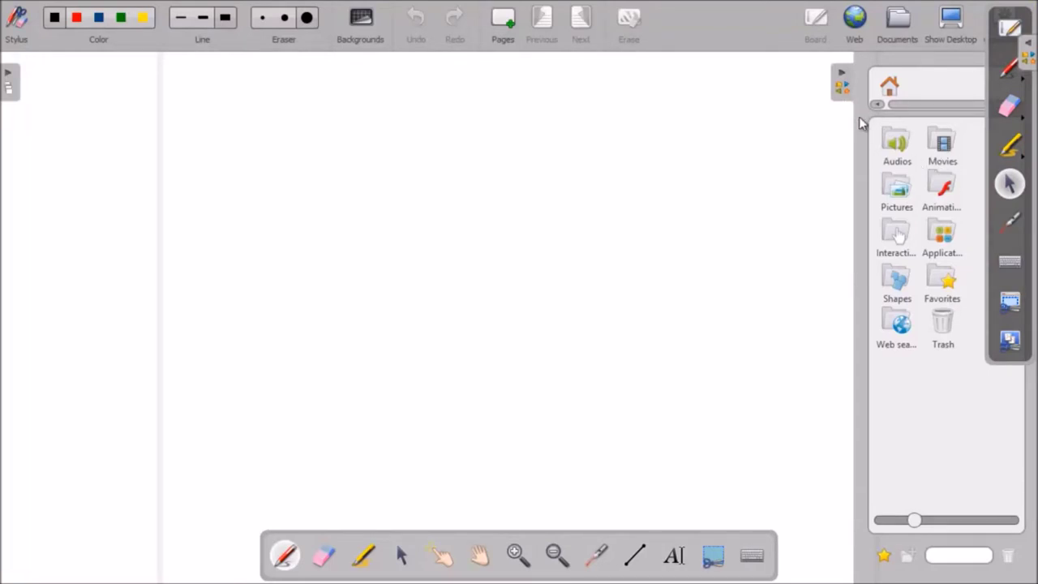
pyautogui.click(897, 278)
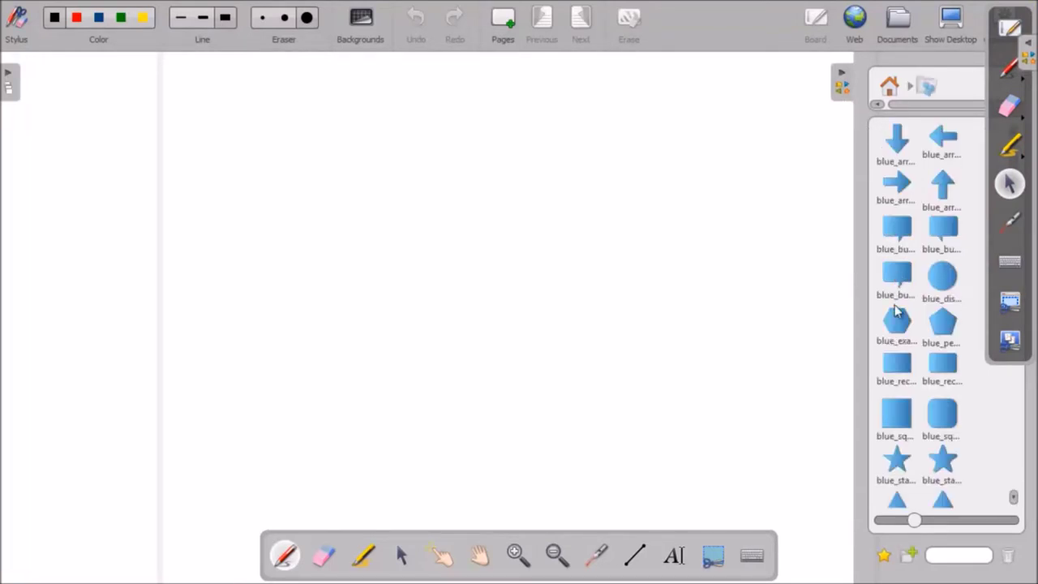
pyautogui.moveTo(897, 363); pyautogui.dragTo(330, 177)
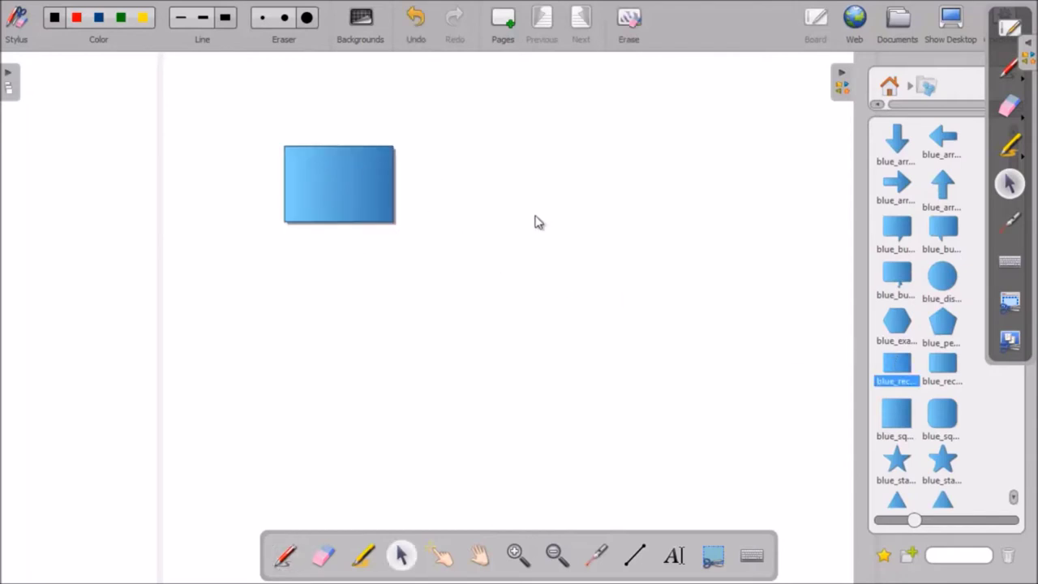
# Step: Label the rectangle 'win8 sys' beneath it and add a rounded blue square right of centre
pyautogui.click(673, 557)
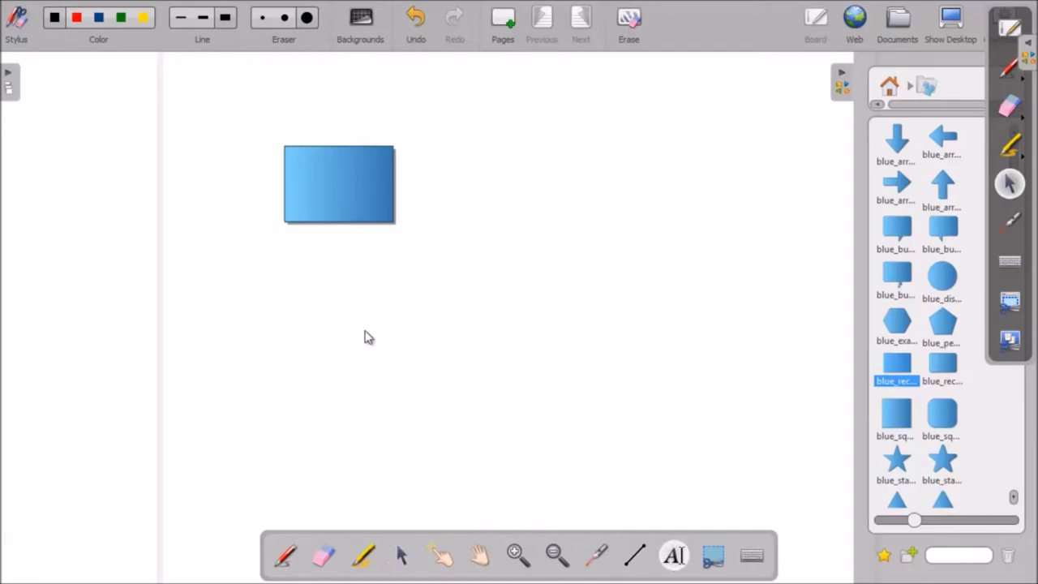
pyautogui.click(308, 252)
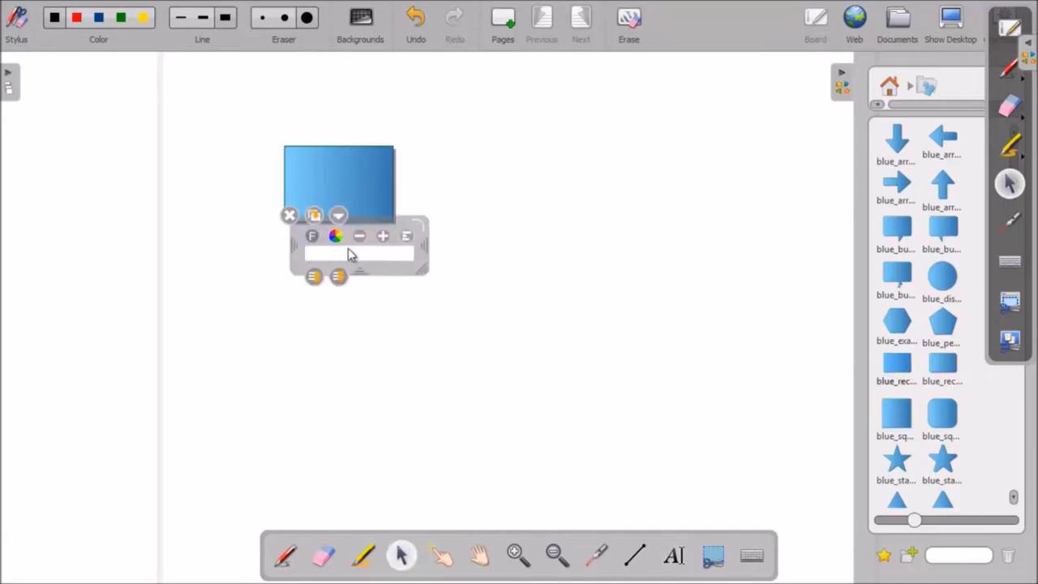
pyautogui.write('win8 sys')
pyautogui.click(557, 243)
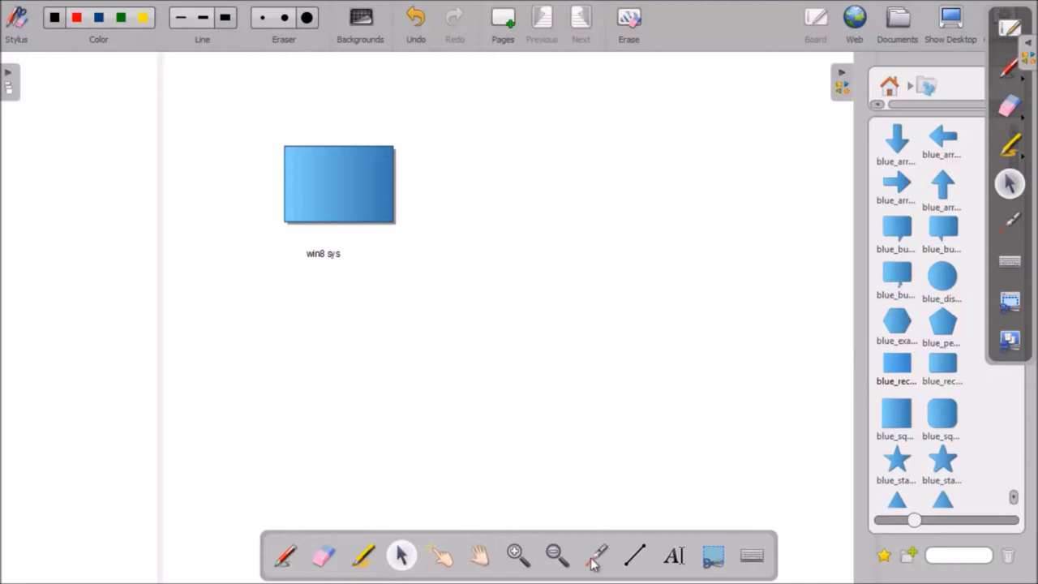
pyautogui.moveTo(943, 414); pyautogui.dragTo(614, 292)
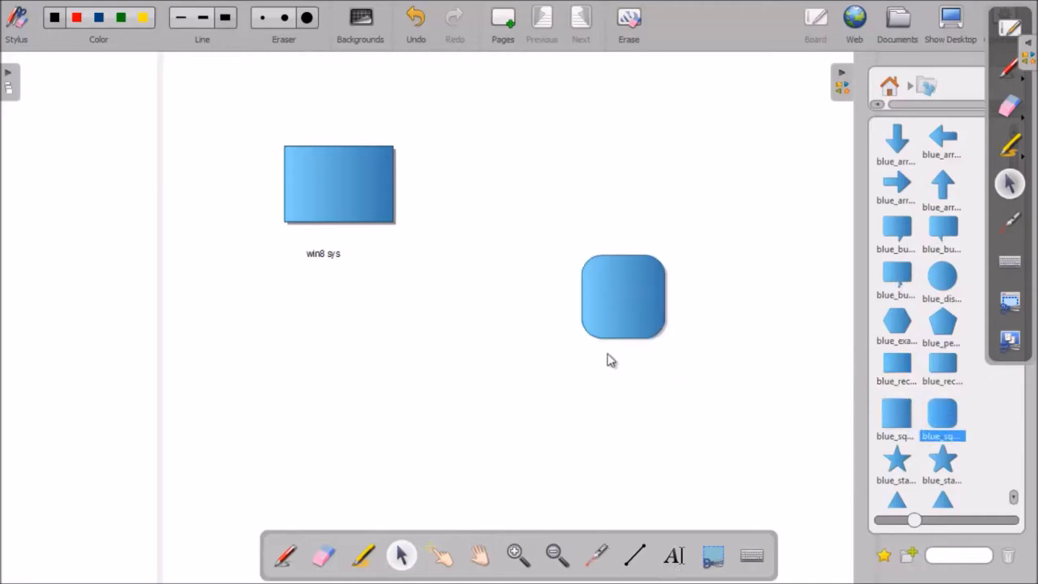
# Step: Write the label 'hyper-v' inside the rounded blue square
pyautogui.click(672, 557)
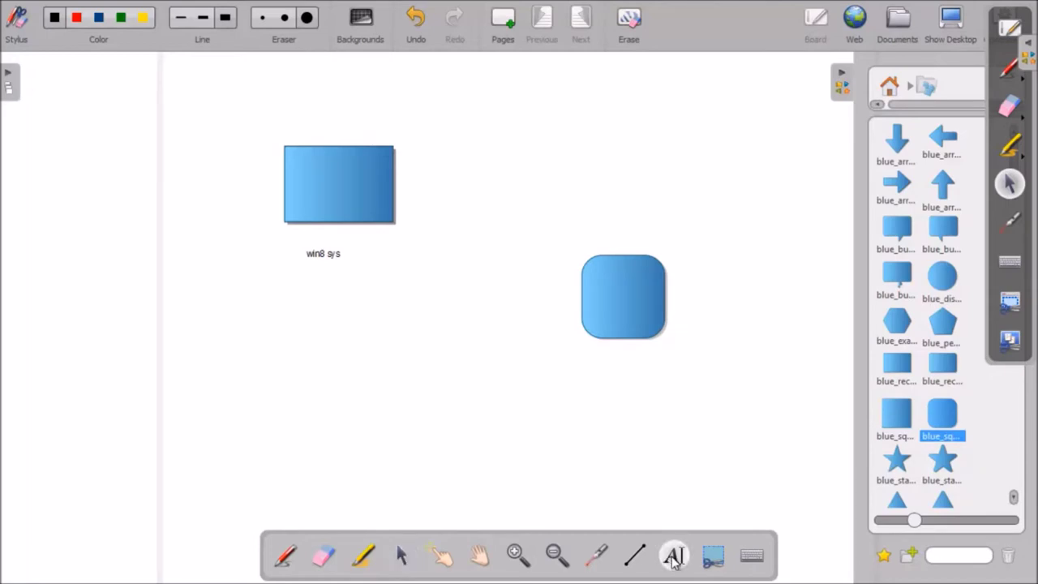
pyautogui.click(614, 287)
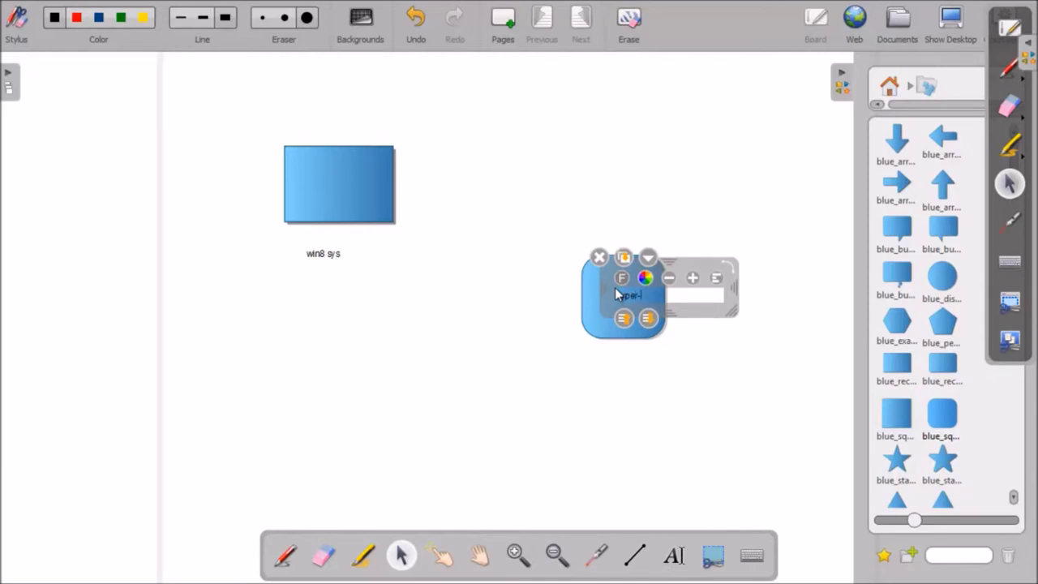
pyautogui.click(679, 364)
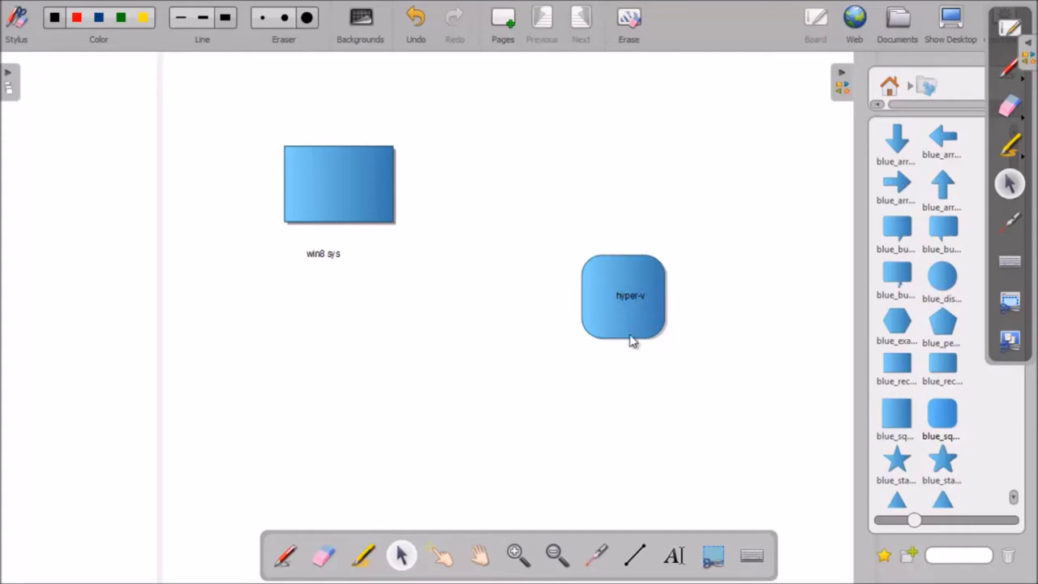
# Step: Add the caption 'windows2012 server' beneath the hyper-v square
pyautogui.click(673, 557)
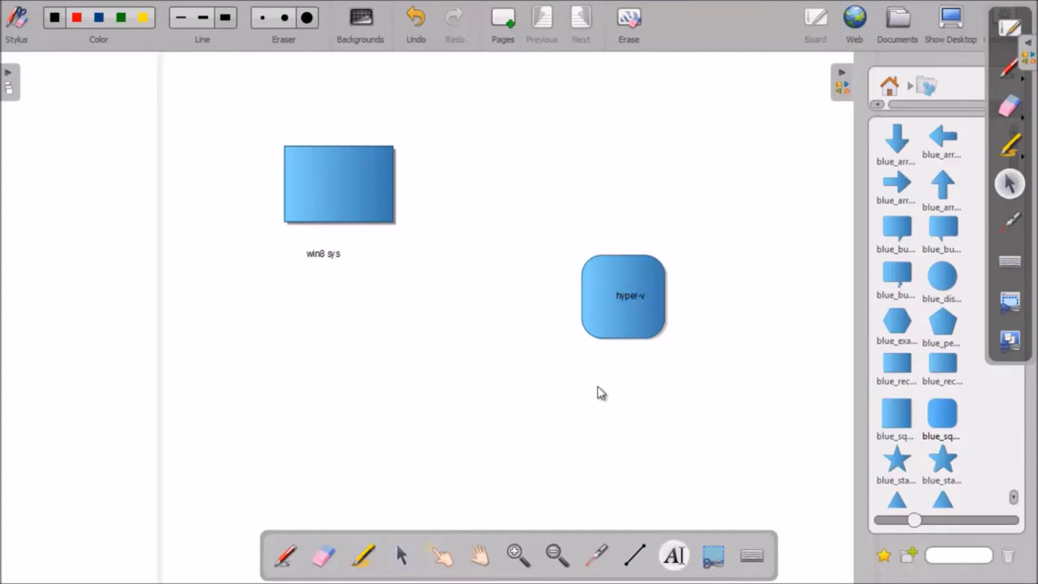
pyautogui.click(594, 366)
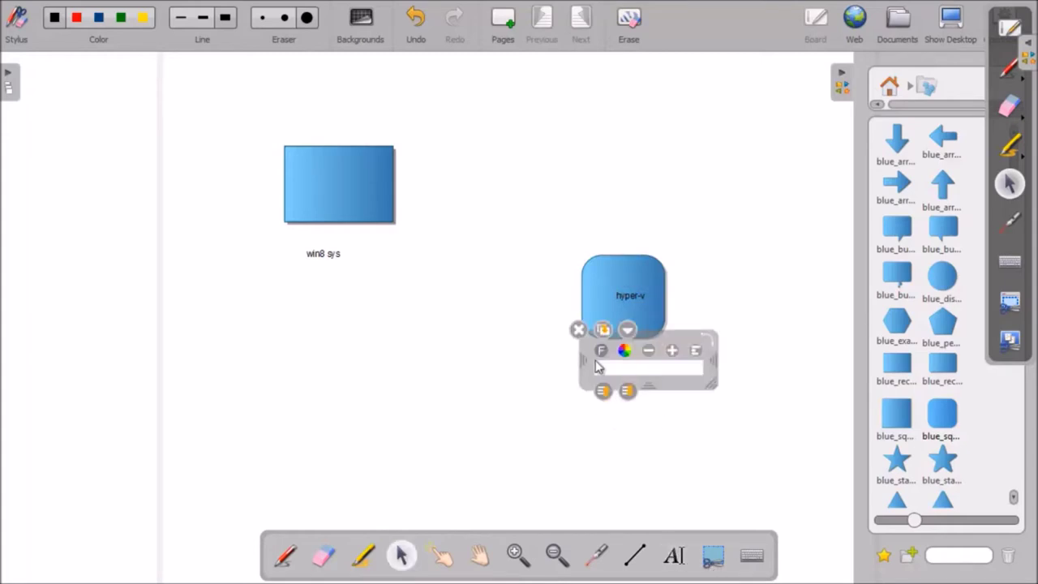
pyautogui.write('ni')
pyautogui.write('do')
pyautogui.write('ws')
pyautogui.write('2')
pyautogui.write('012')
pyautogui.write(' ser')
pyautogui.write('ver')
pyautogui.click(777, 203)
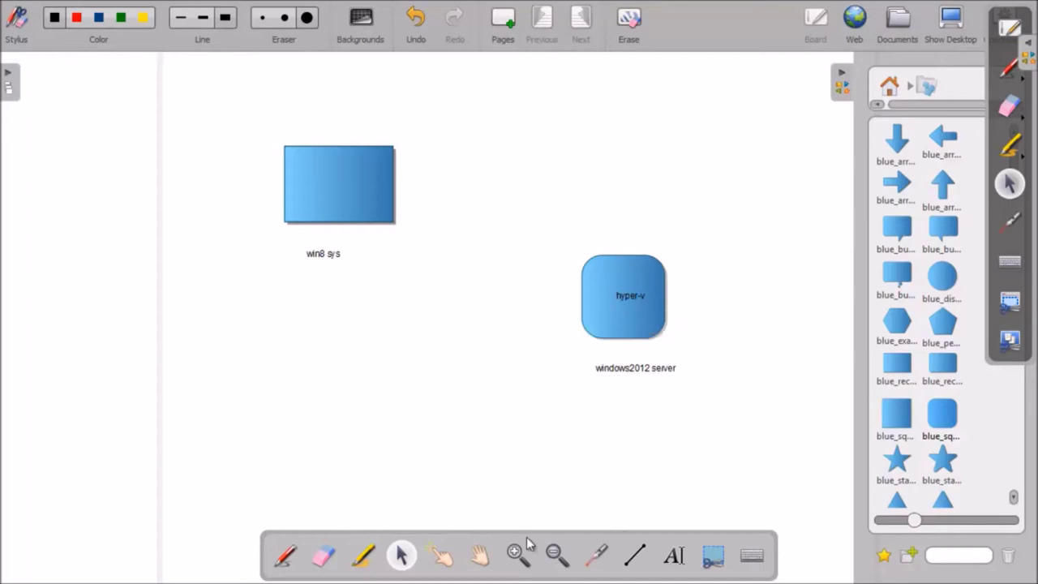
# Step: Draw a straight line from the hyper-v square to the win8 sys rectangle, then show the desktop
pyautogui.click(637, 558)
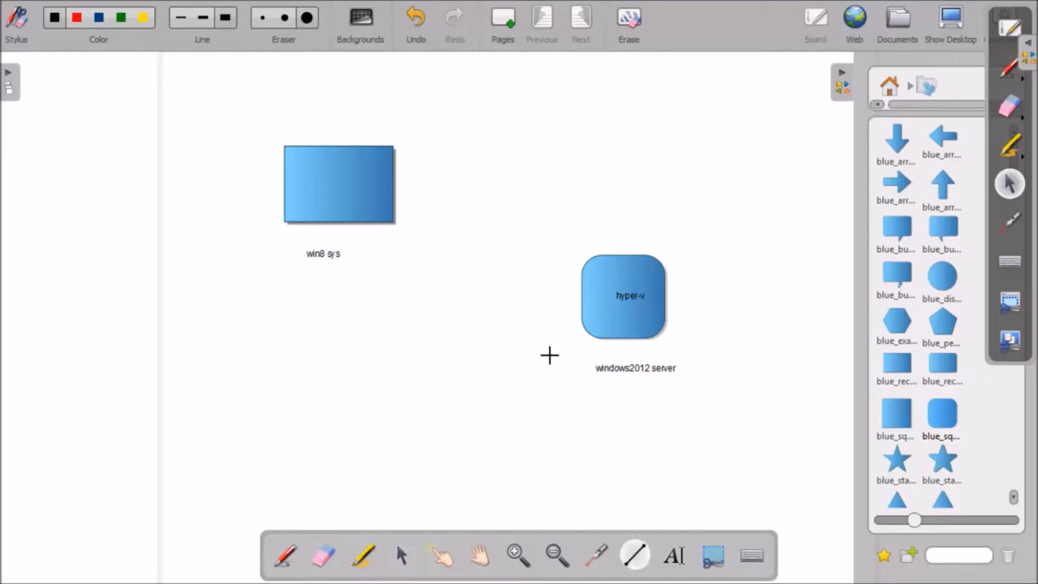
pyautogui.moveTo(583, 298); pyautogui.dragTo(377, 209)
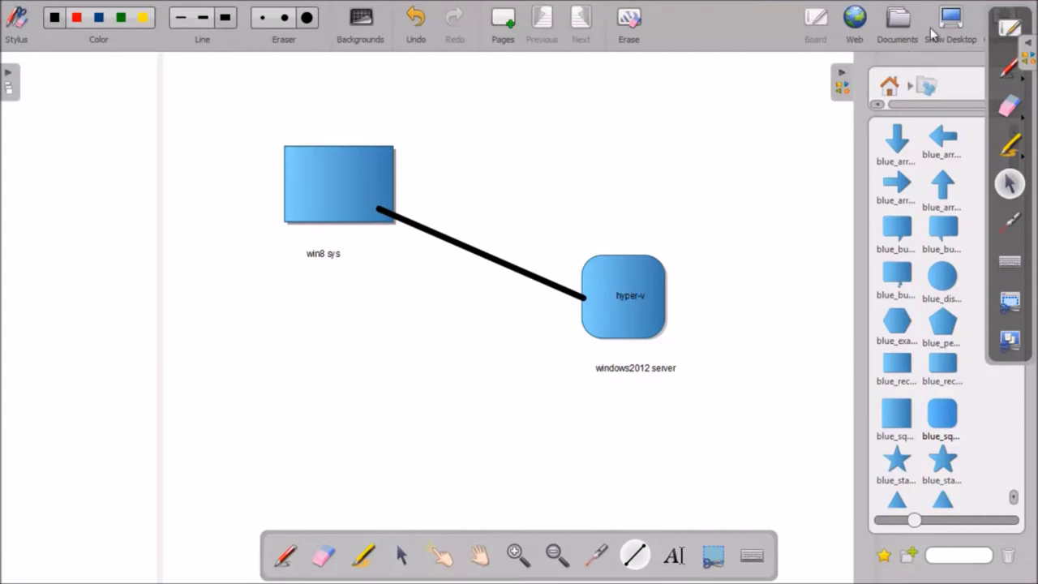
pyautogui.click(979, 41)
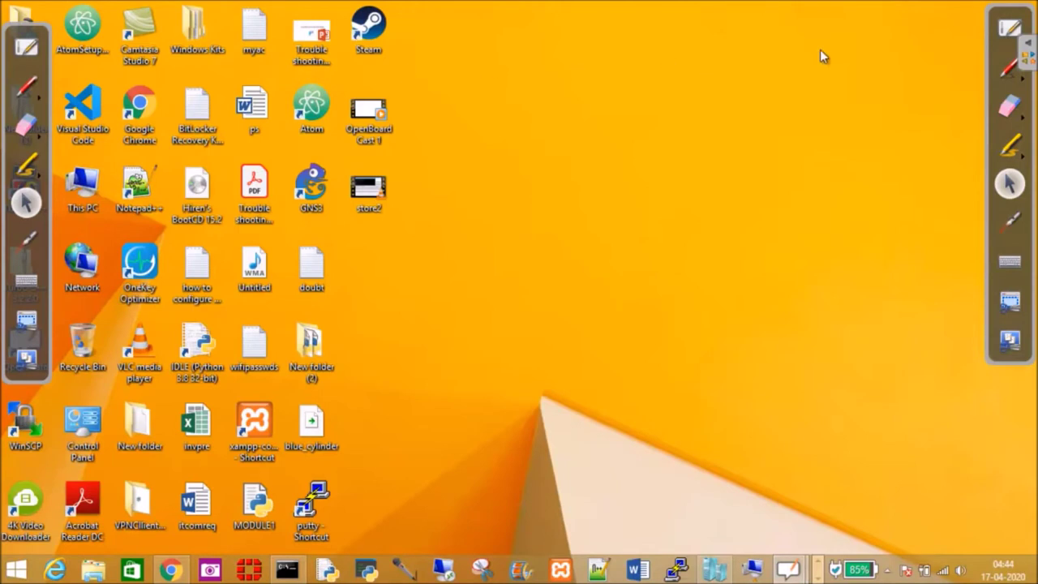
# Step: Toggle between board and desktop, then close the duplicate OpenBoard window from its taskbar preview
pyautogui.click(30, 49)
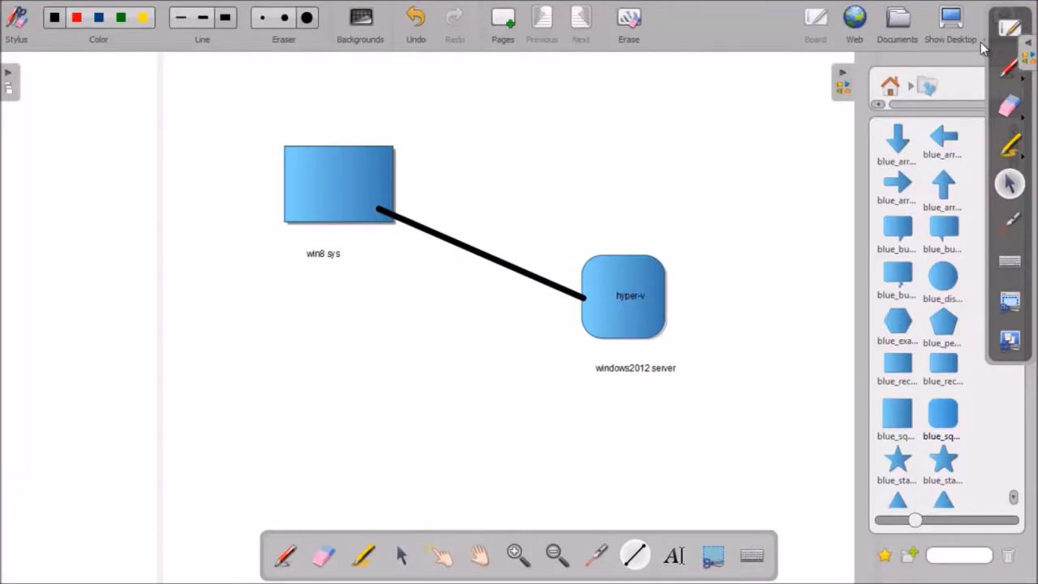
pyautogui.click(980, 42)
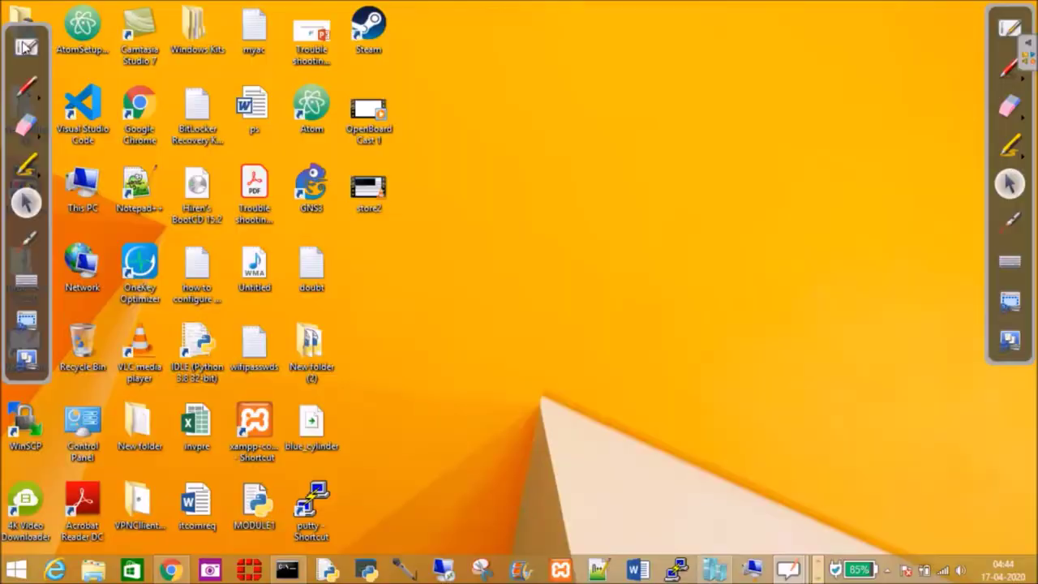
pyautogui.click(30, 48)
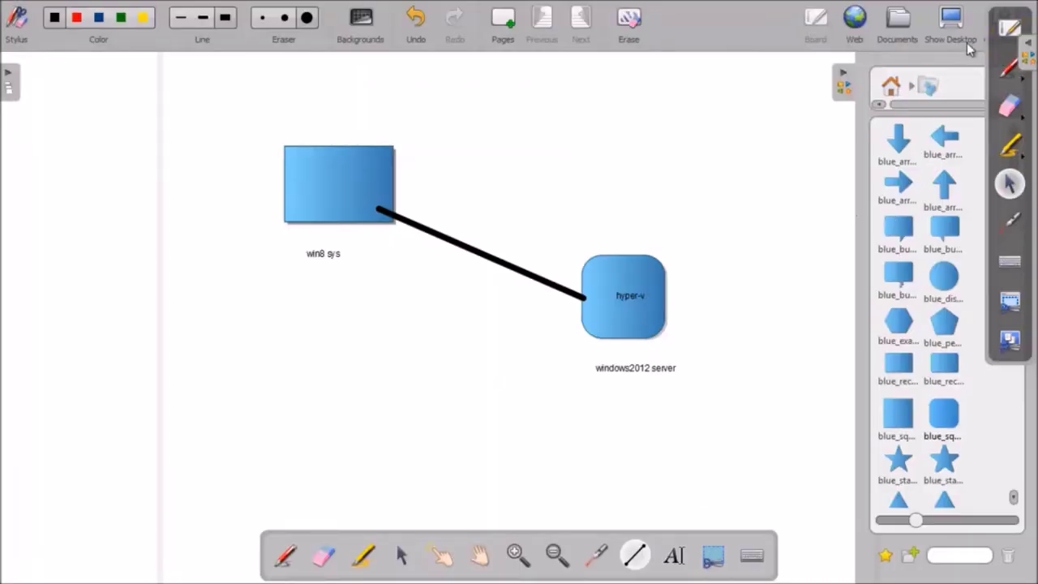
pyautogui.click(951, 29)
pyautogui.moveTo(790, 572)
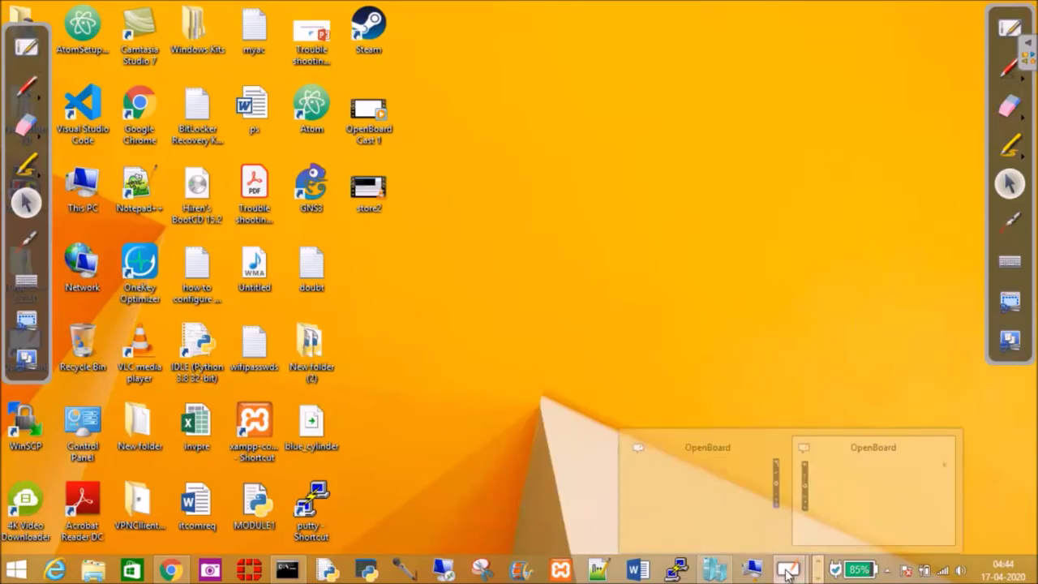
pyautogui.click(943, 442)
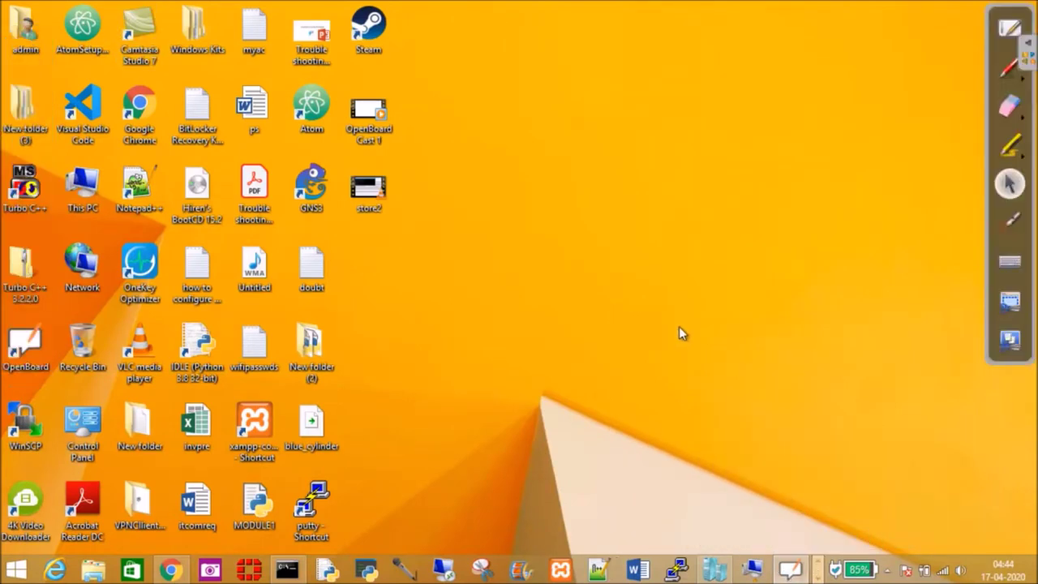
# Step: Maximize Hyper-V Manager to full screen, then return to the full-screen OpenBoard whiteboard
pyautogui.click(712, 572)
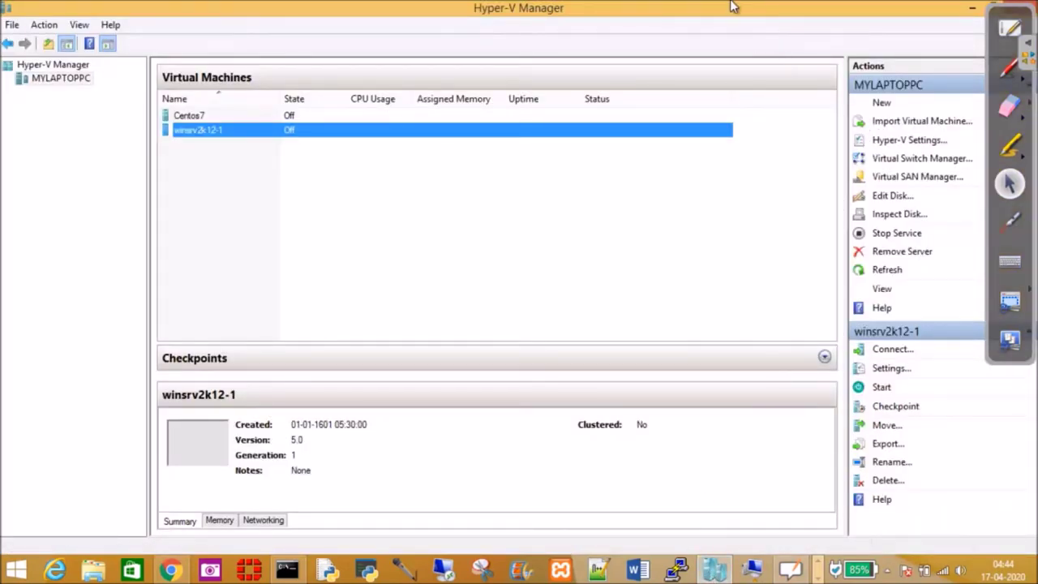
pyautogui.moveTo(730, 6); pyautogui.dragTo(732, 29)
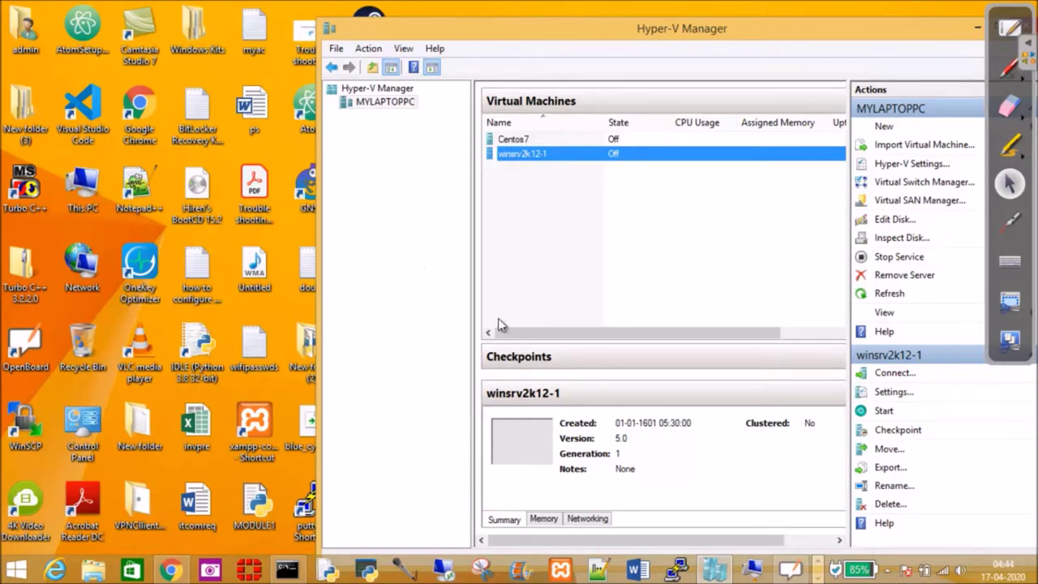
pyautogui.click(793, 572)
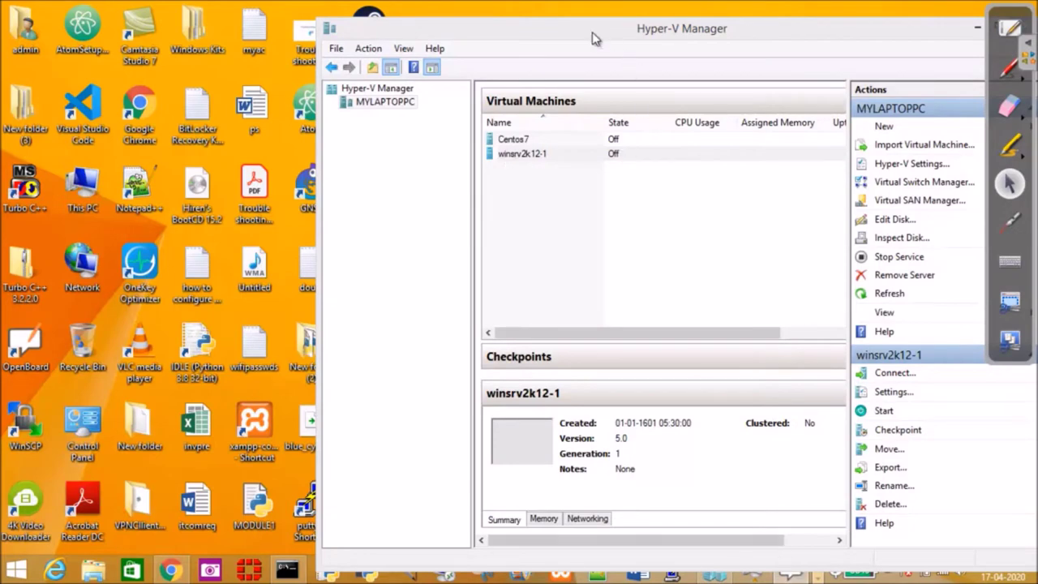
pyautogui.doubleClick(600, 34)
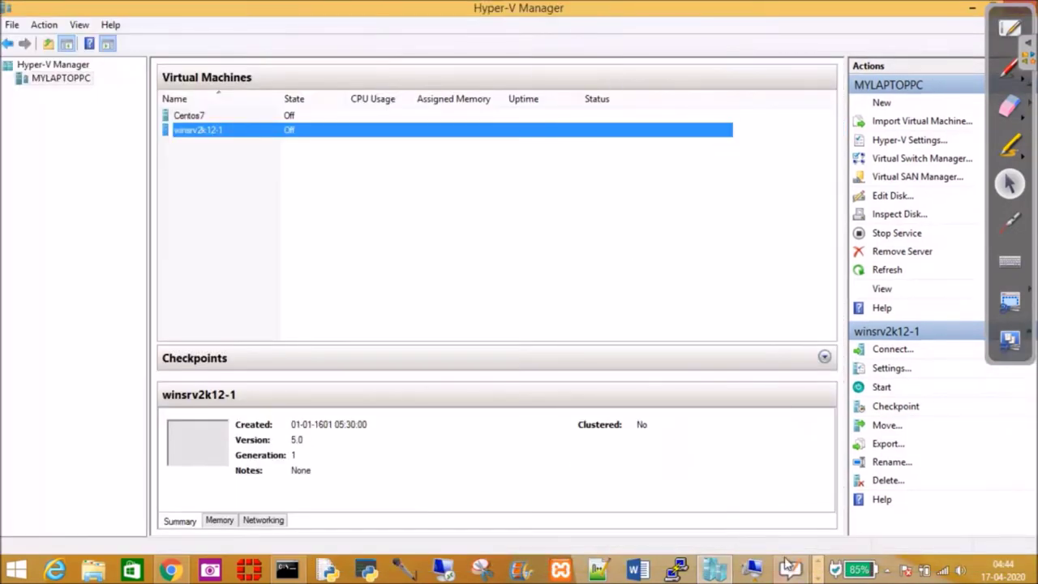
pyautogui.click(792, 571)
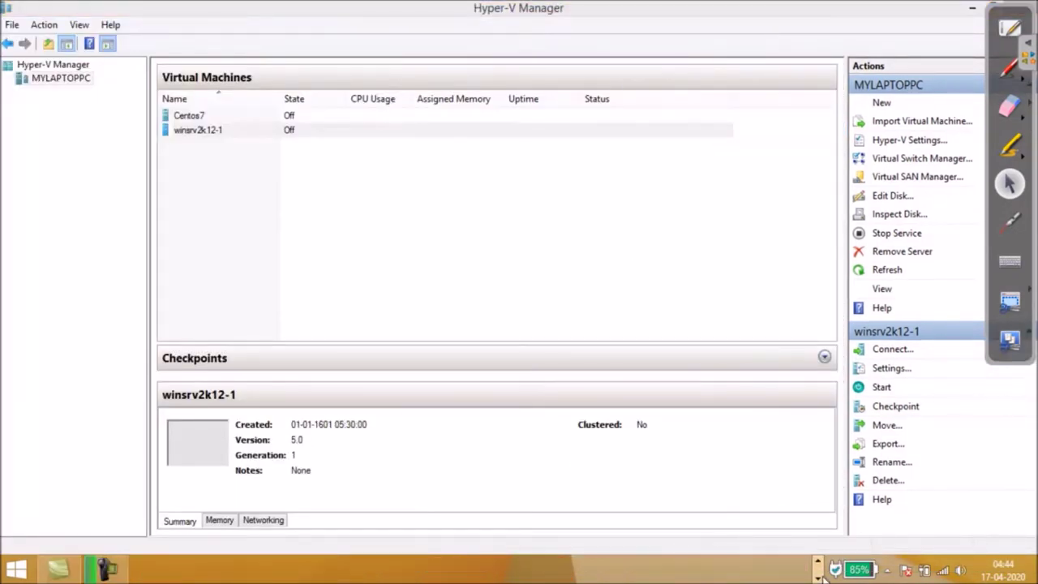
pyautogui.click(1006, 29)
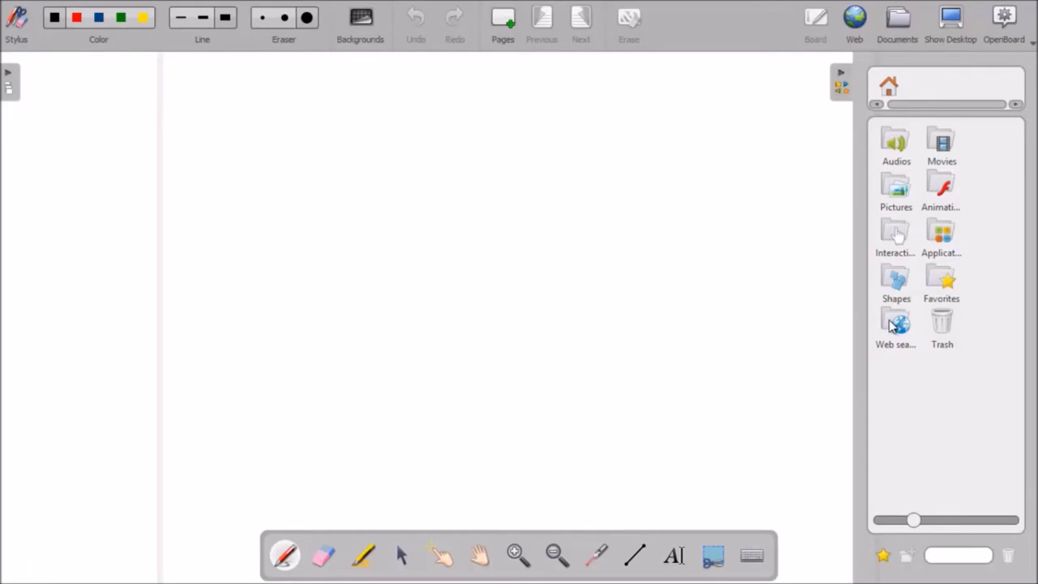
# Step: Drag the blue speech bubble from the Shapes library to the top of the board
pyautogui.click(897, 279)
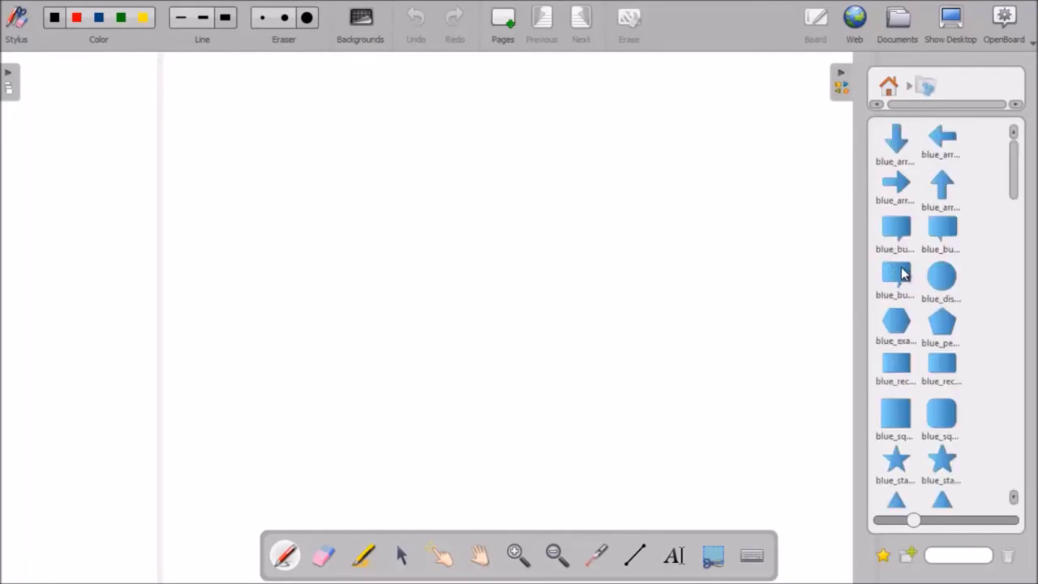
pyautogui.moveTo(895, 227); pyautogui.dragTo(430, 145)
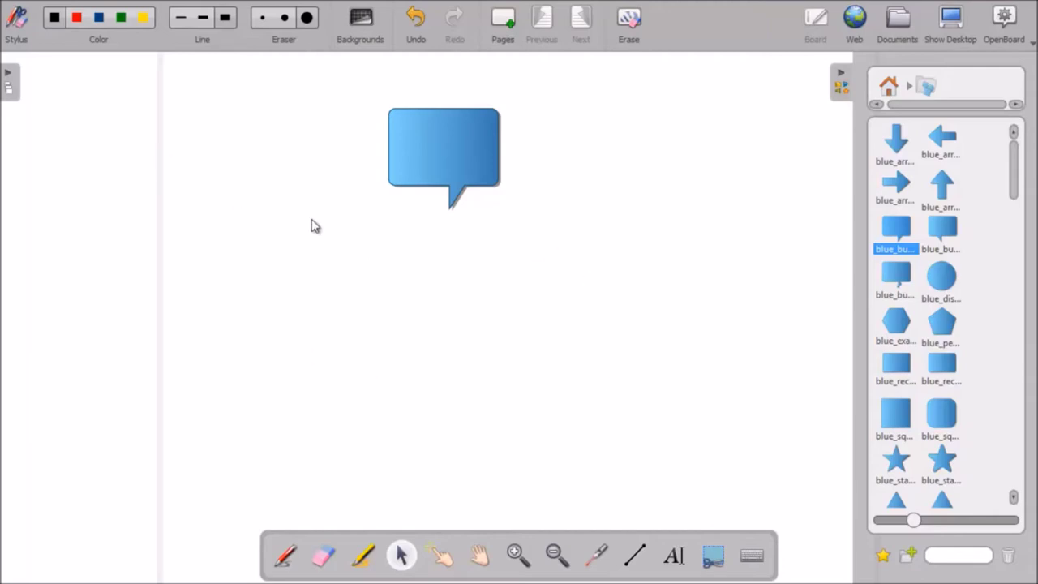
# Step: Write a two-line 'pvt' / 'internal' note beside the bubble and place a blue square left of it
pyautogui.click(674, 557)
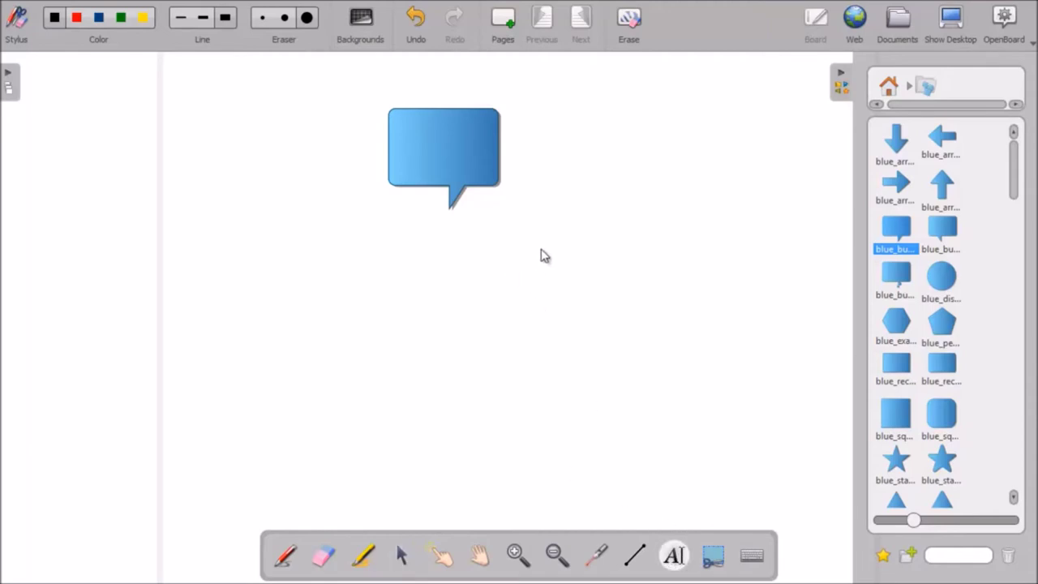
pyautogui.click(538, 149)
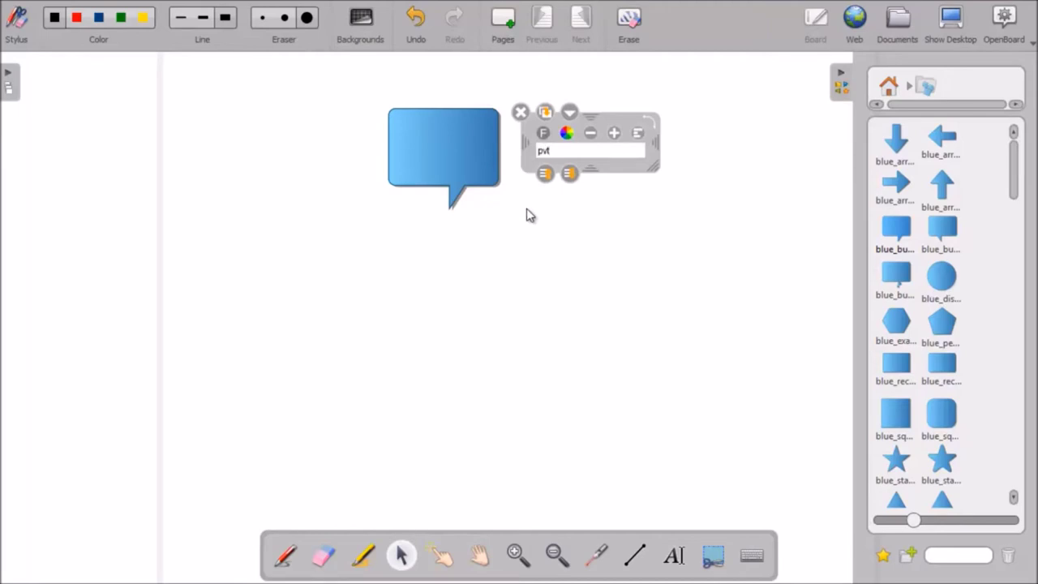
pyautogui.write('pvt')
pyautogui.press('Return')
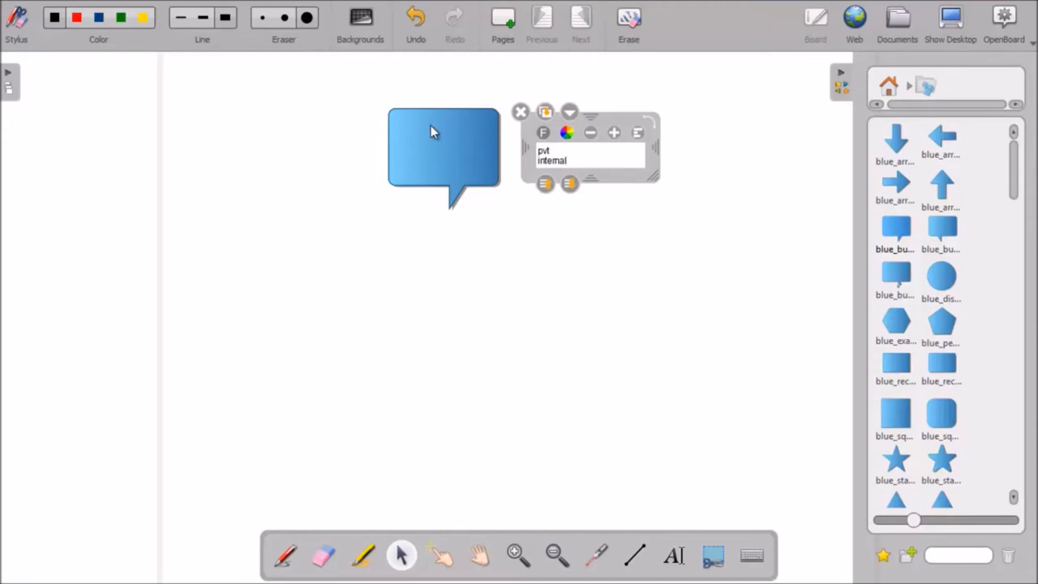
pyautogui.moveTo(904, 428); pyautogui.dragTo(247, 152)
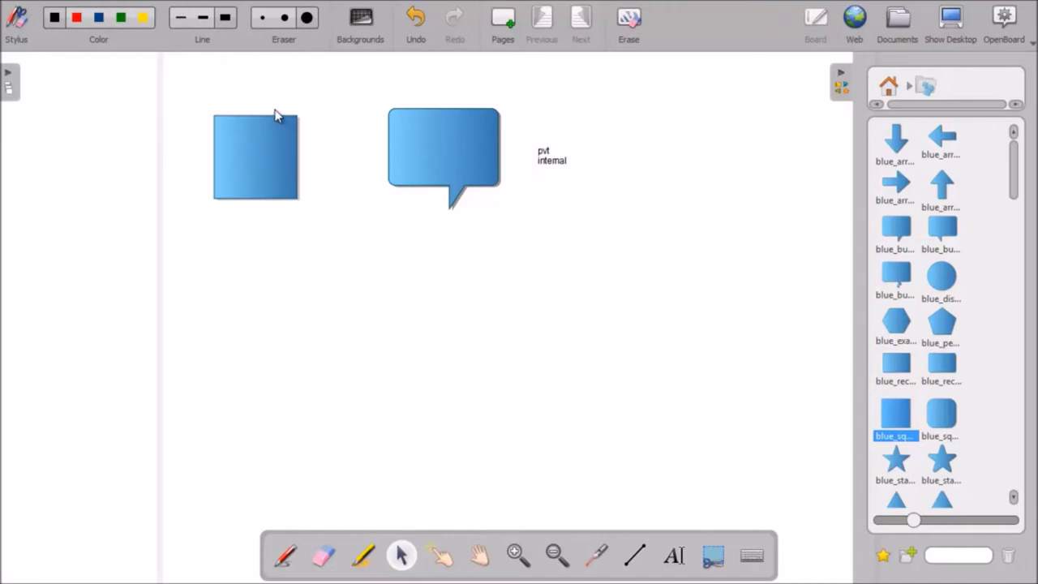
pyautogui.moveTo(251, 99); pyautogui.dragTo(76, 86)
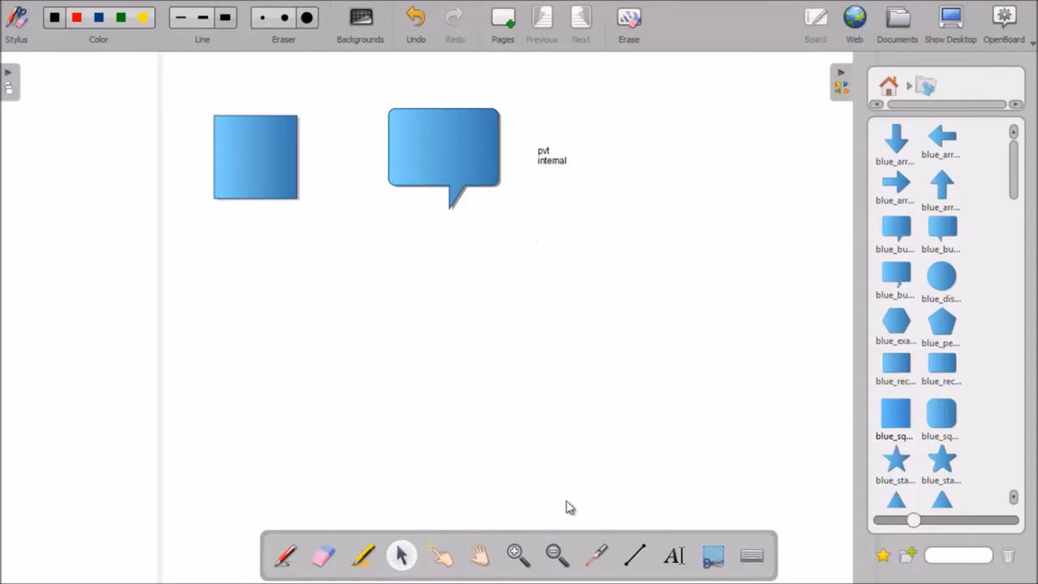
pyautogui.click(674, 556)
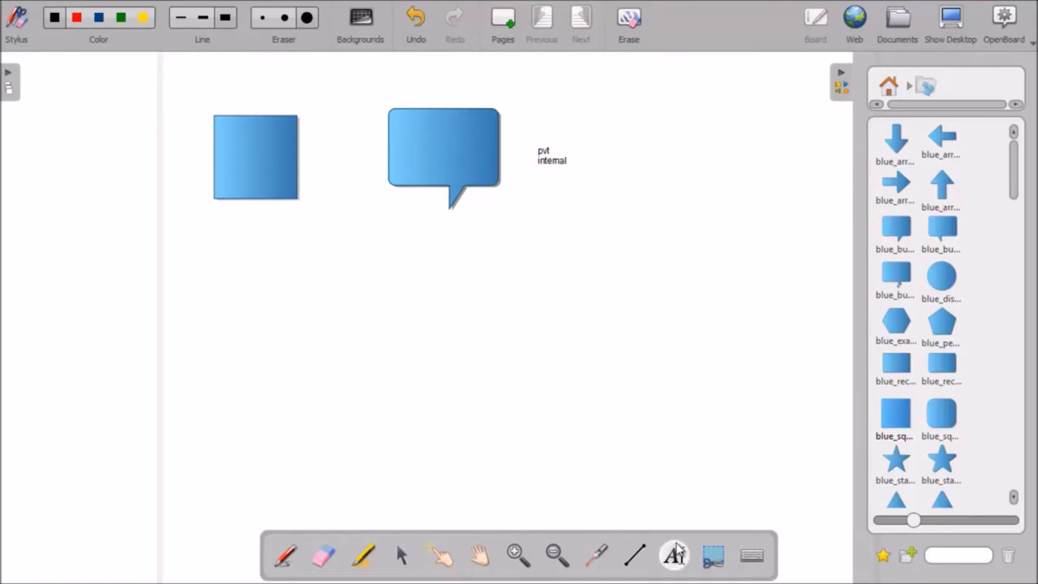
# Step: Add a third line 'ext' below 'internal' in the note beside the bubble
pyautogui.click(545, 156)
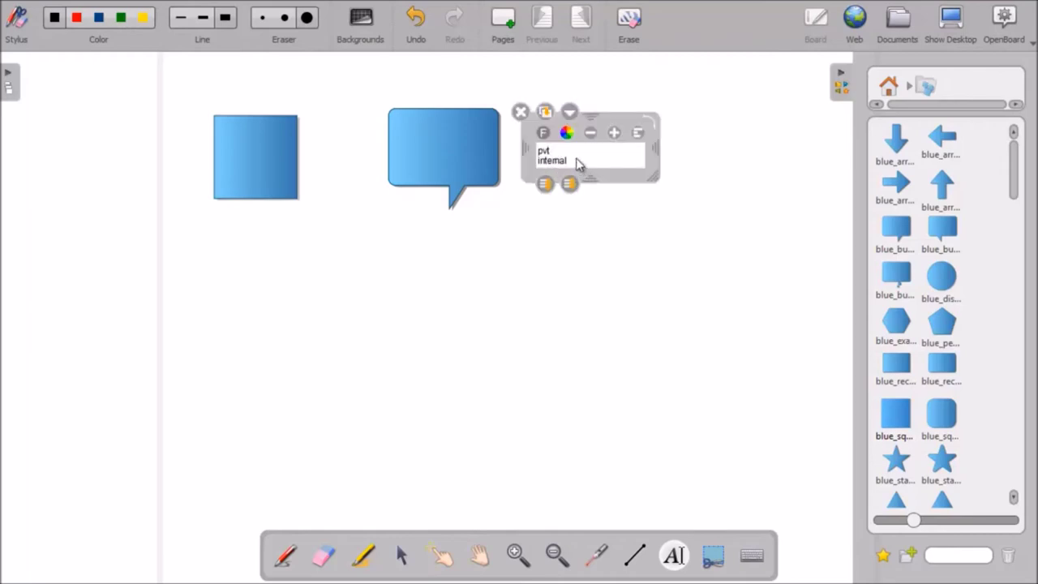
pyautogui.press('Return')
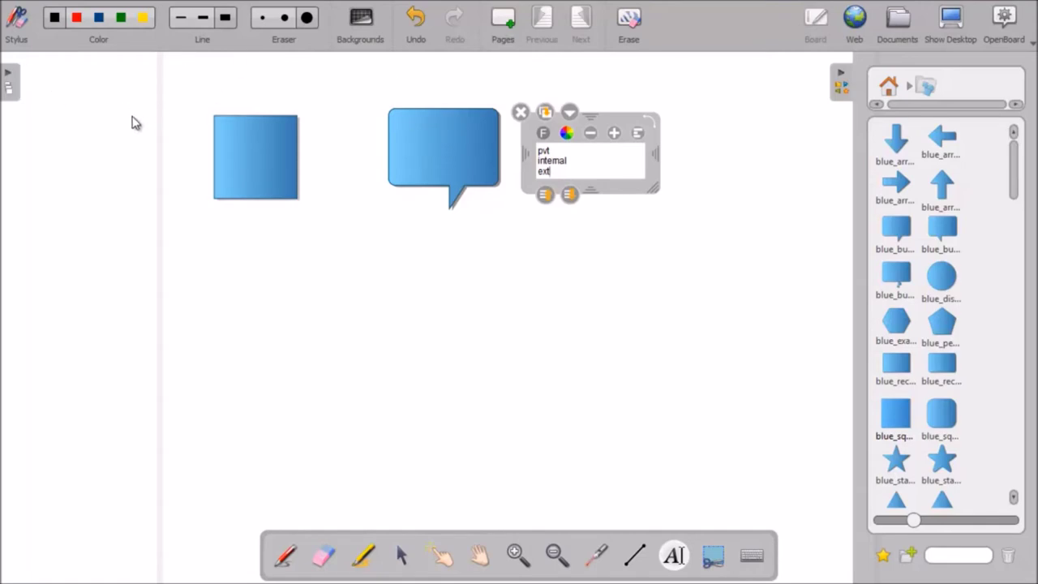
pyautogui.click(563, 307)
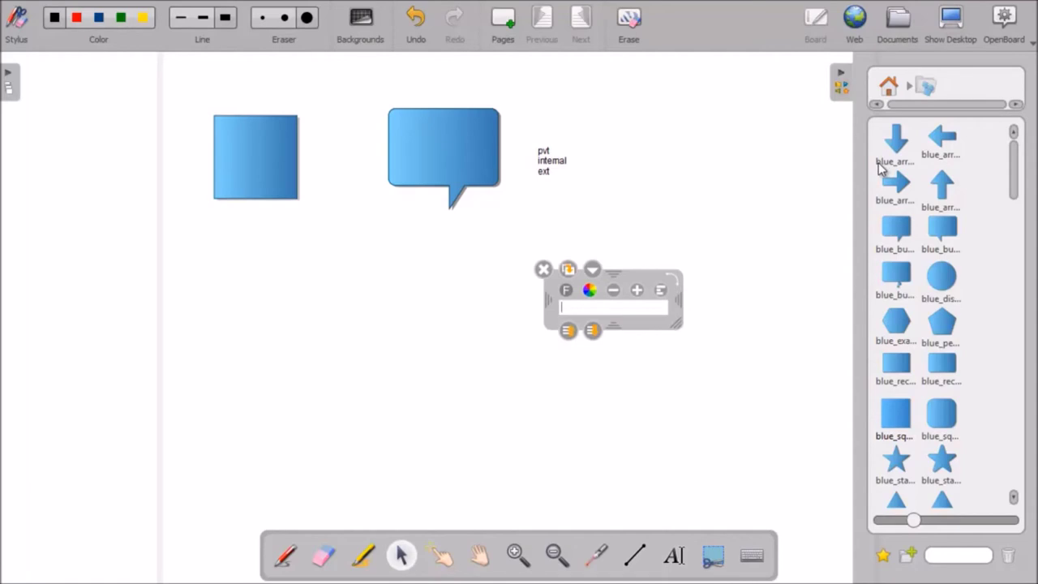
pyautogui.click(1031, 42)
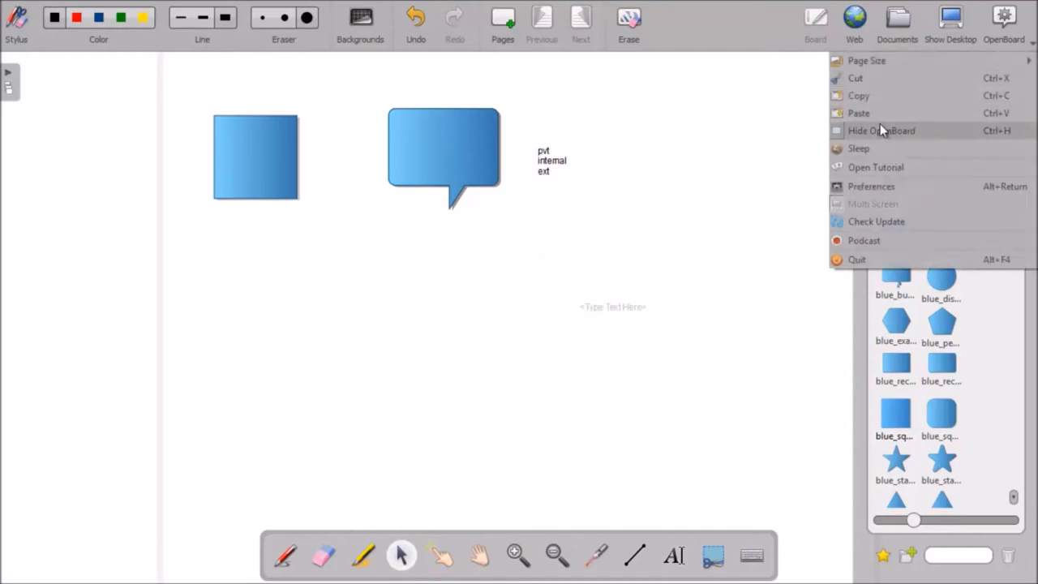
# Step: Hide OpenBoard, open Virtual Switch Manager, cycle through External, Internal and Private types, then minimize Hyper-V Manager
pyautogui.click(880, 123)
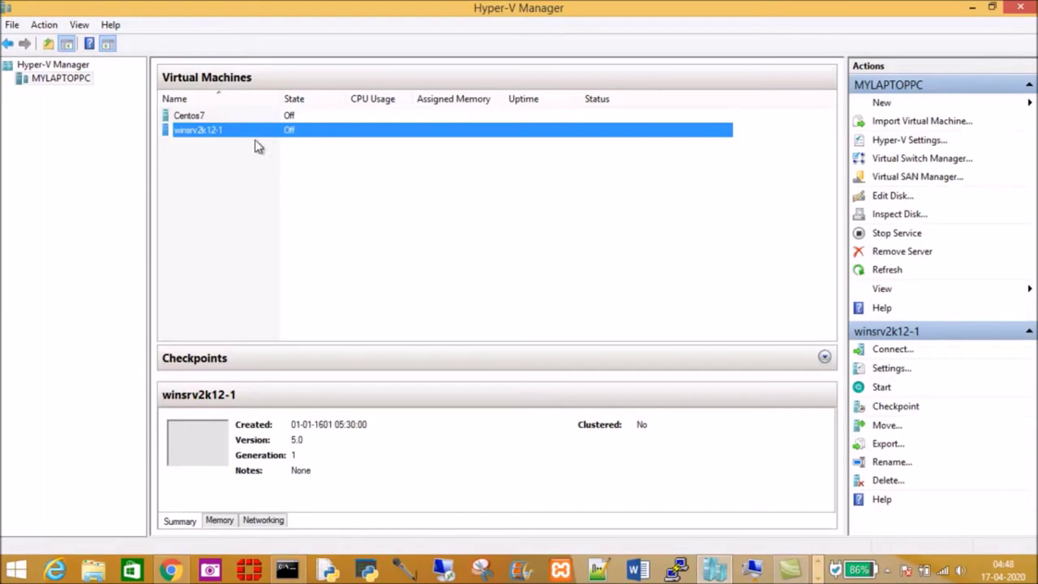
pyautogui.click(904, 160)
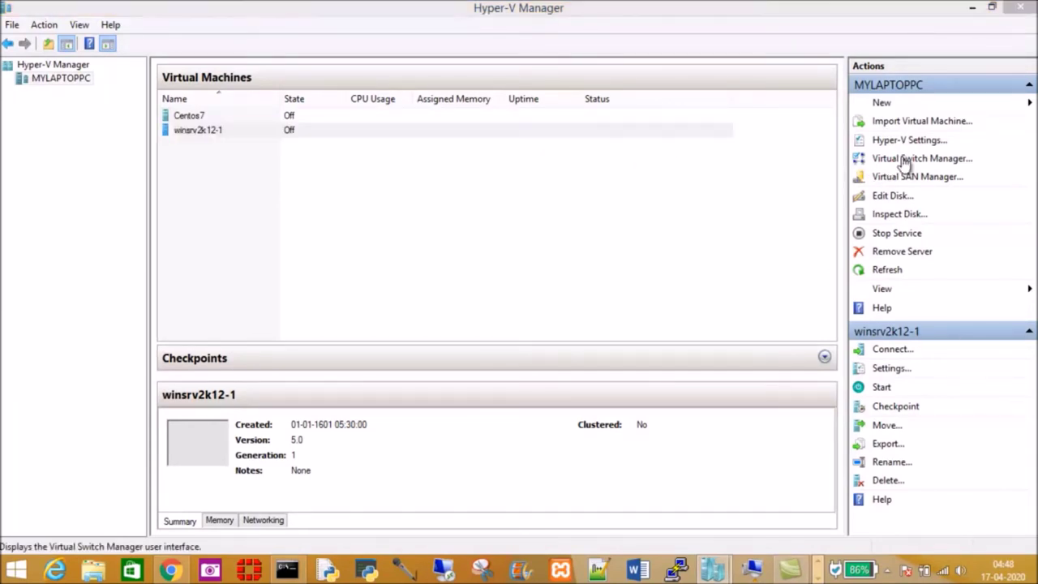
pyautogui.click(512, 108)
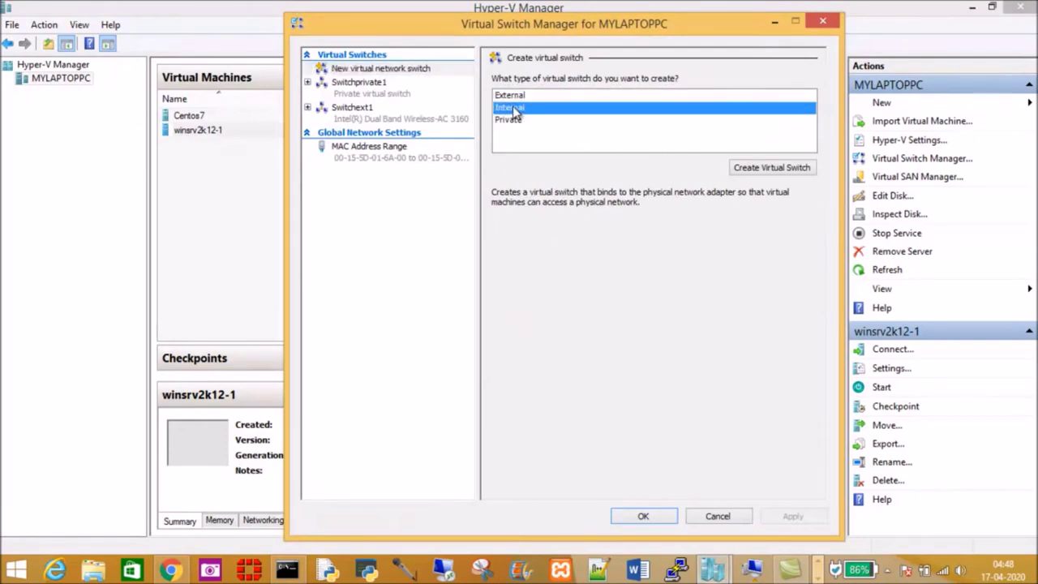
pyautogui.click(511, 120)
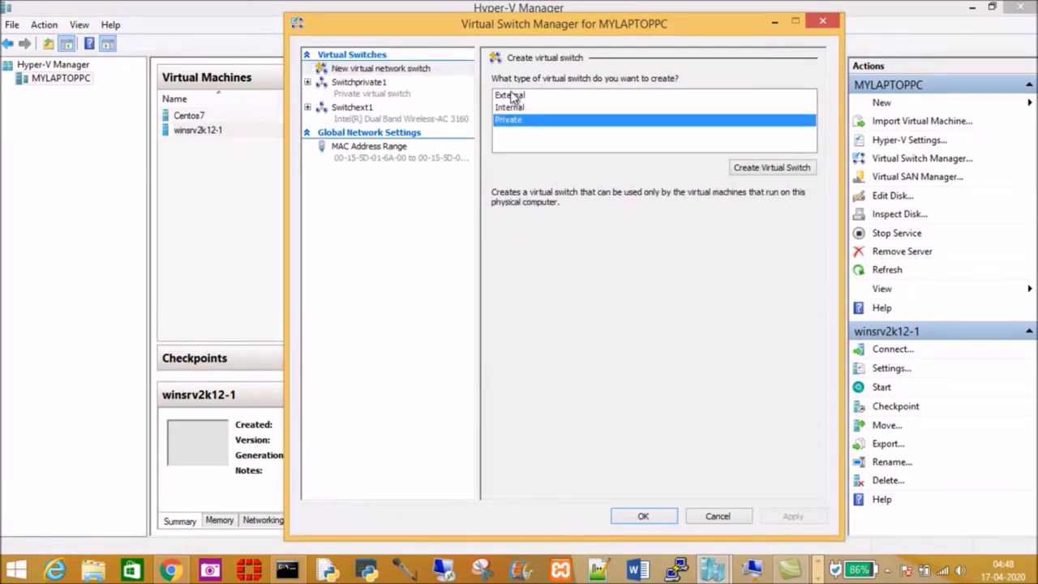
pyautogui.click(511, 95)
pyautogui.click(513, 108)
pyautogui.click(511, 121)
pyautogui.click(511, 95)
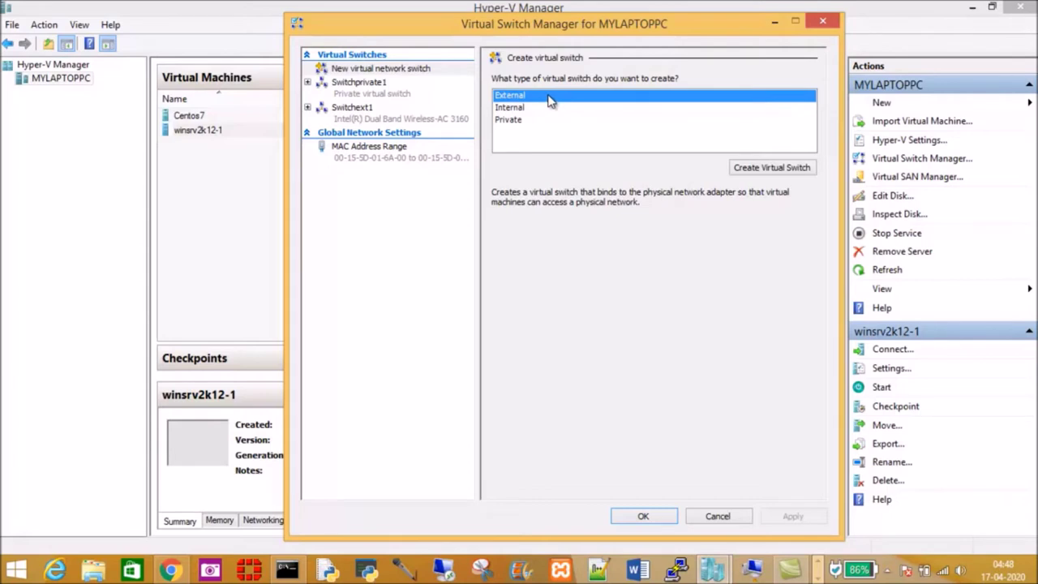
pyautogui.click(511, 121)
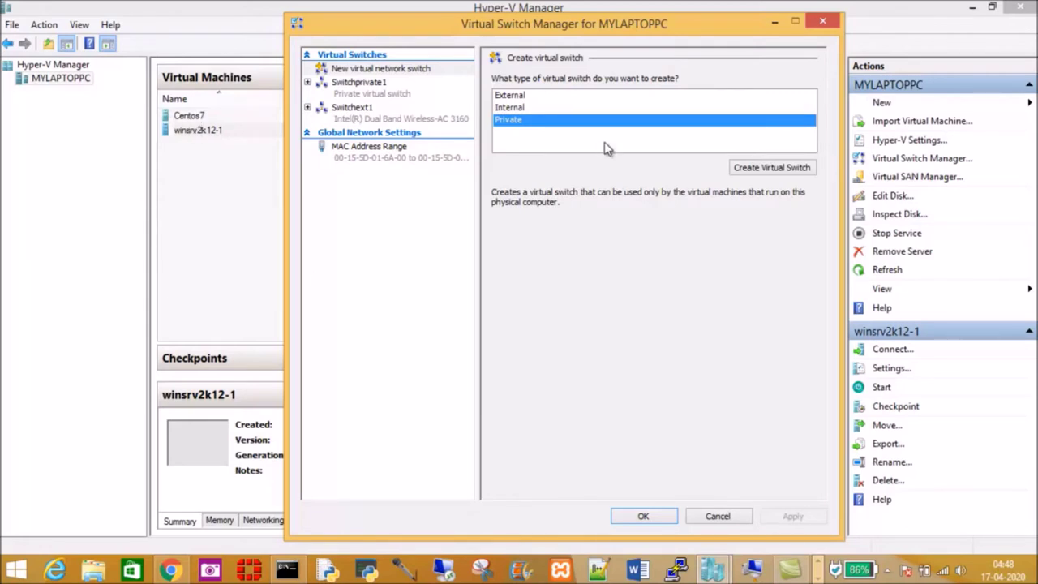
pyautogui.click(972, 9)
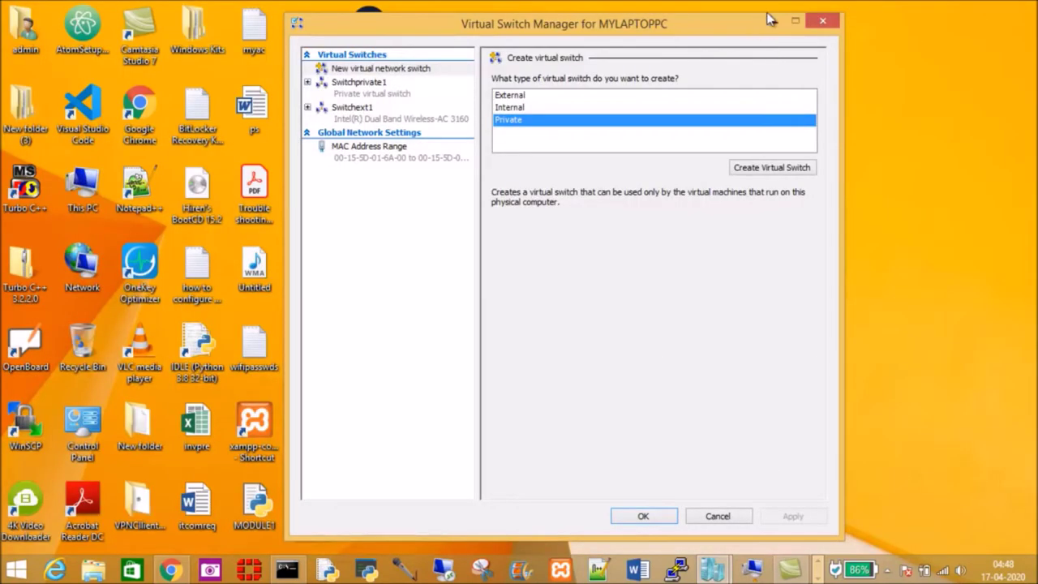
# Step: Restore the Virtual Switch Manager and select the Internal switch type
pyautogui.click(796, 21)
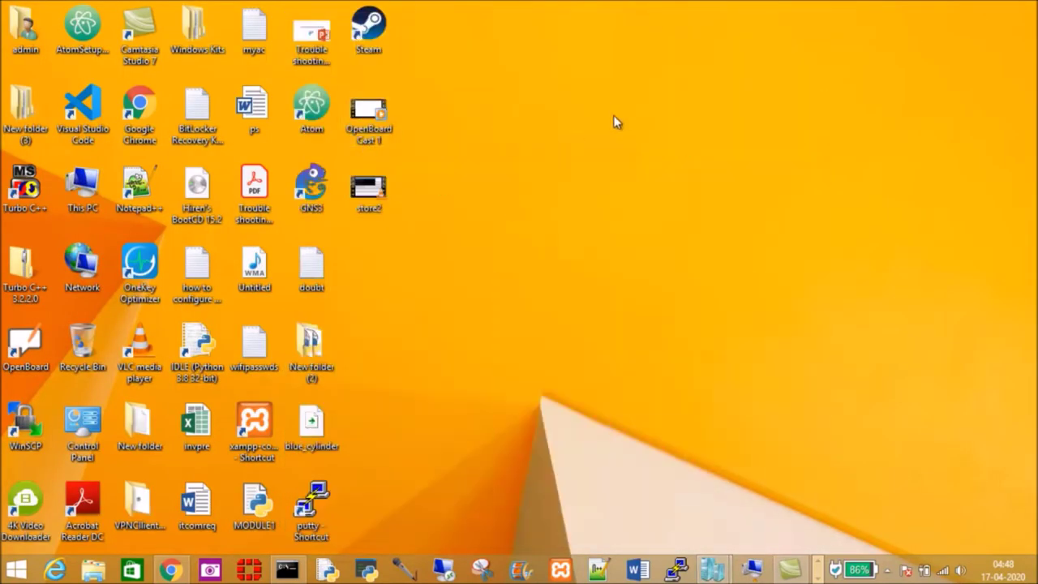
pyautogui.moveTo(720, 565)
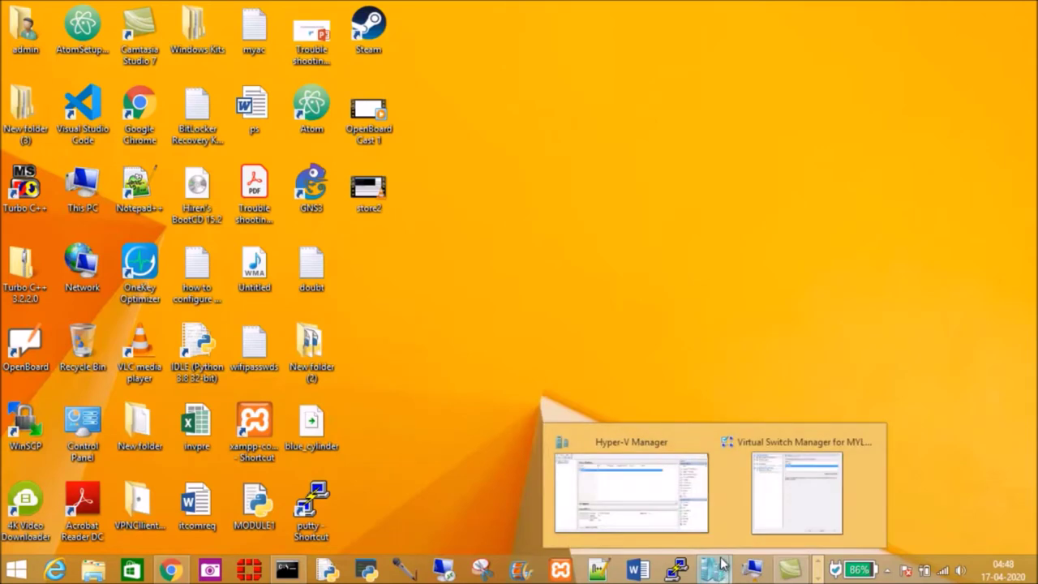
pyautogui.click(799, 506)
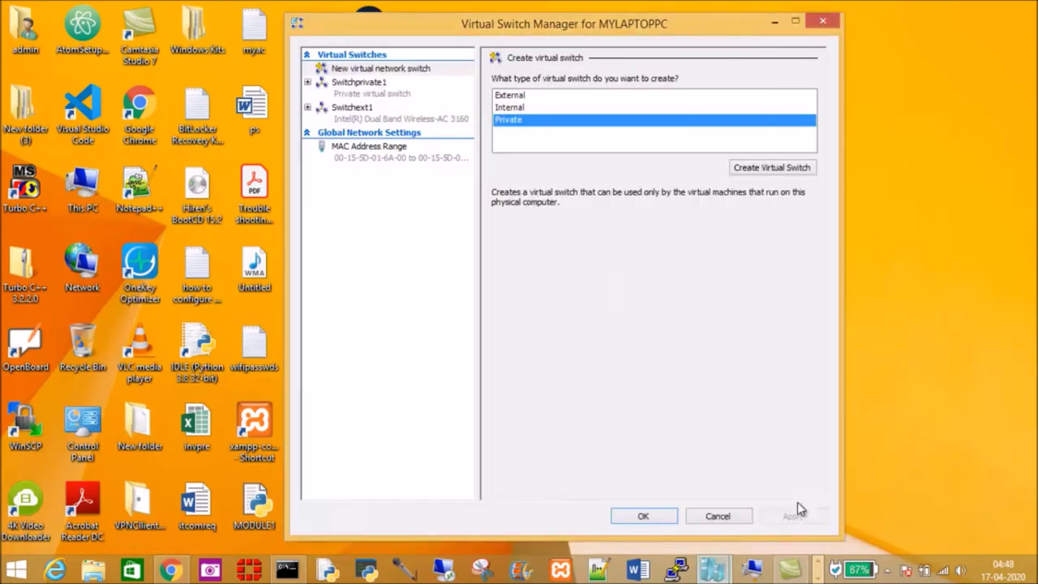
pyautogui.click(516, 109)
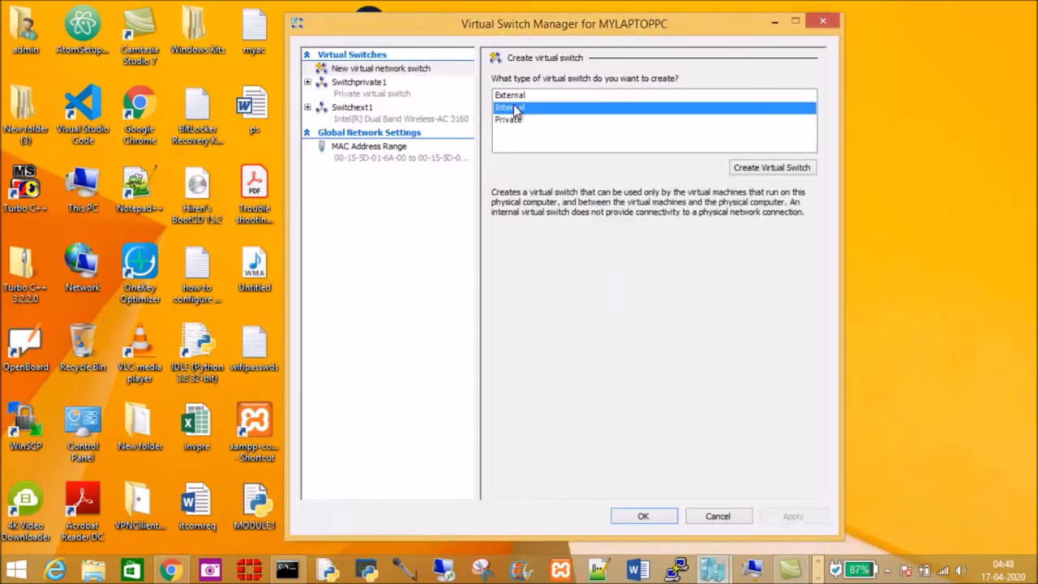
# Step: Restore Hyper-V Manager down to a window and bring Virtual Switch Manager back in front
pyautogui.click(712, 570)
pyautogui.click(649, 504)
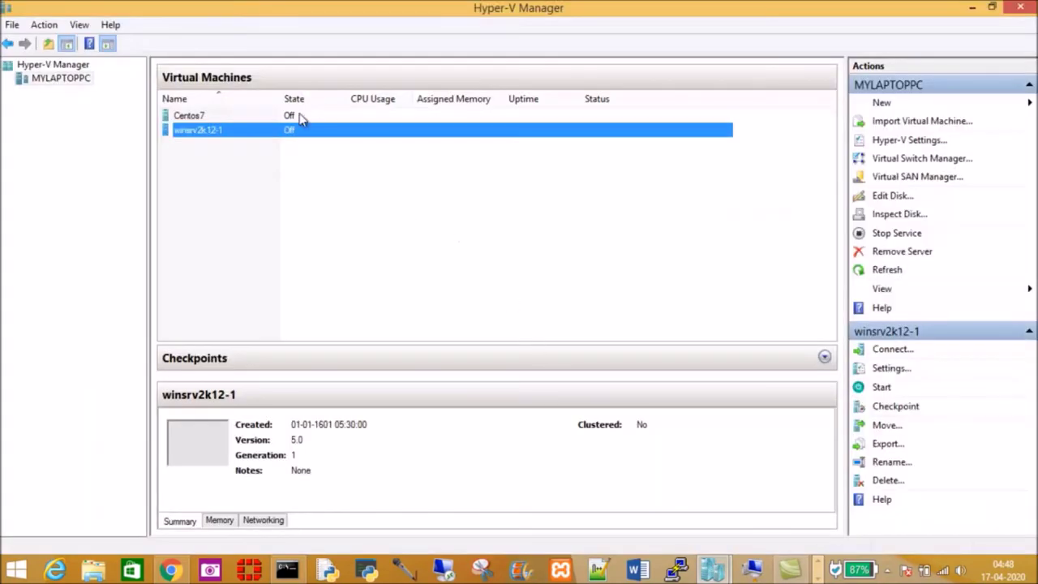
pyautogui.click(992, 8)
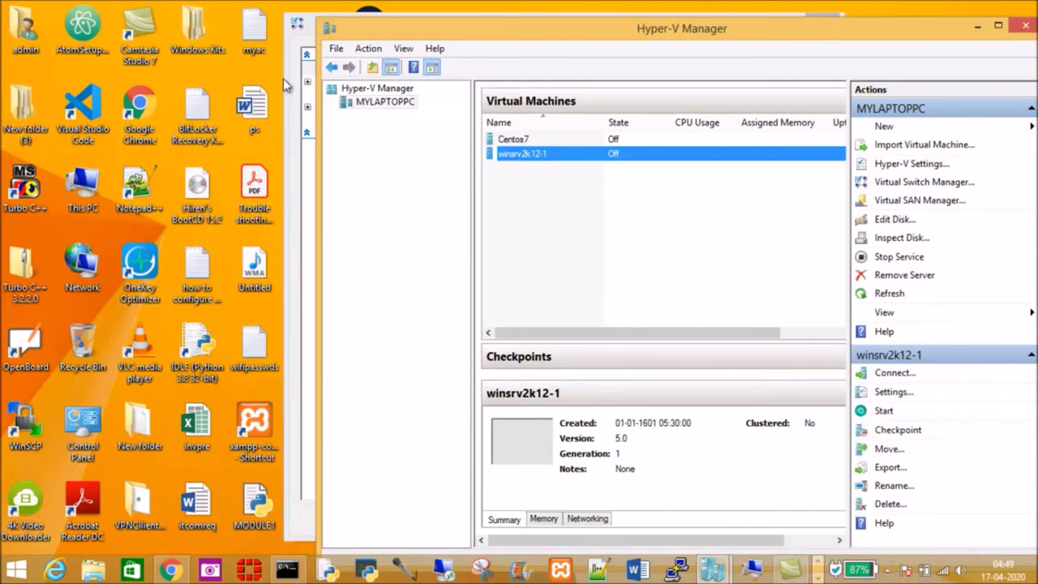
pyautogui.click(297, 24)
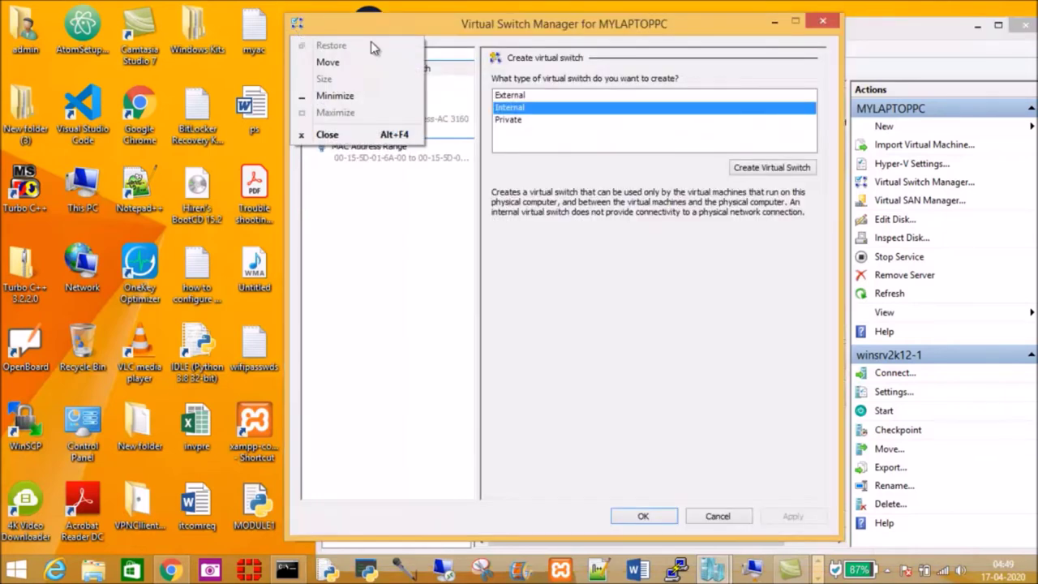
# Step: Create a new Internal virtual switch in Virtual Switch Manager
pyautogui.click(511, 96)
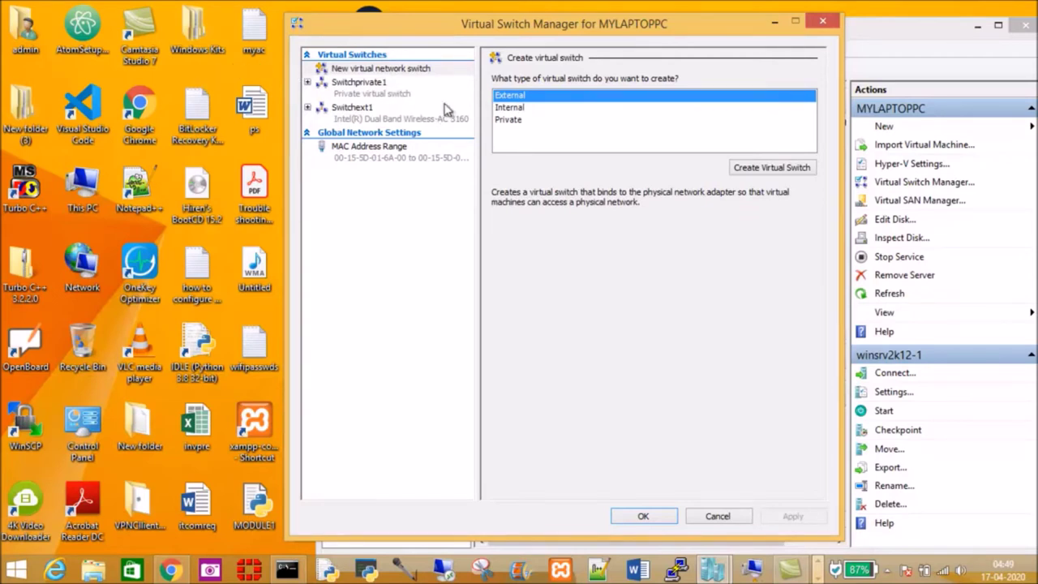
pyautogui.click(519, 108)
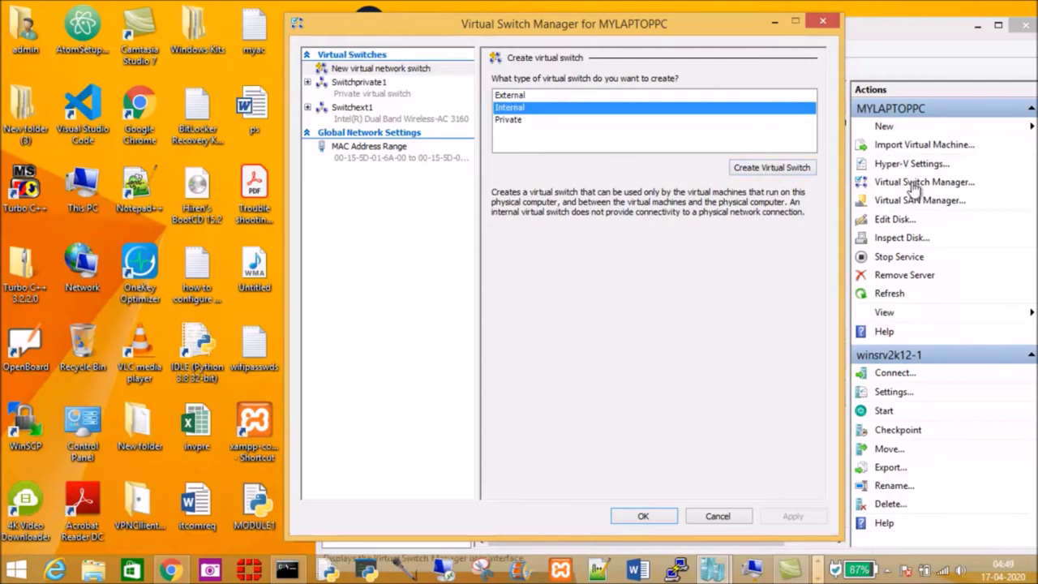
pyautogui.click(771, 172)
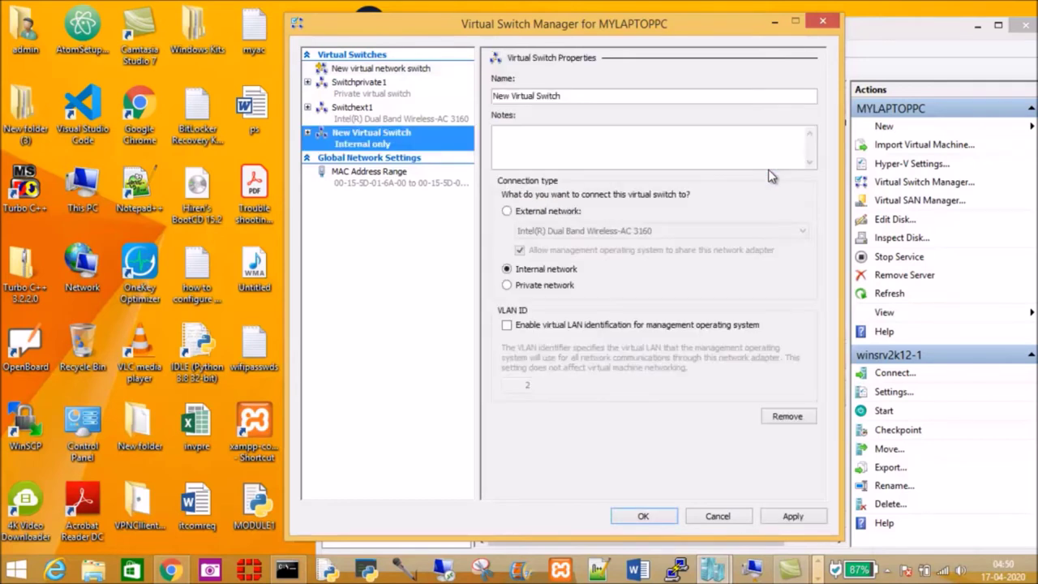
# Step: Rename the new internal switch to swint1, apply it, and dismiss the resulting error
pyautogui.click(582, 97)
pyautogui.moveTo(582, 96); pyautogui.dragTo(405, 95)
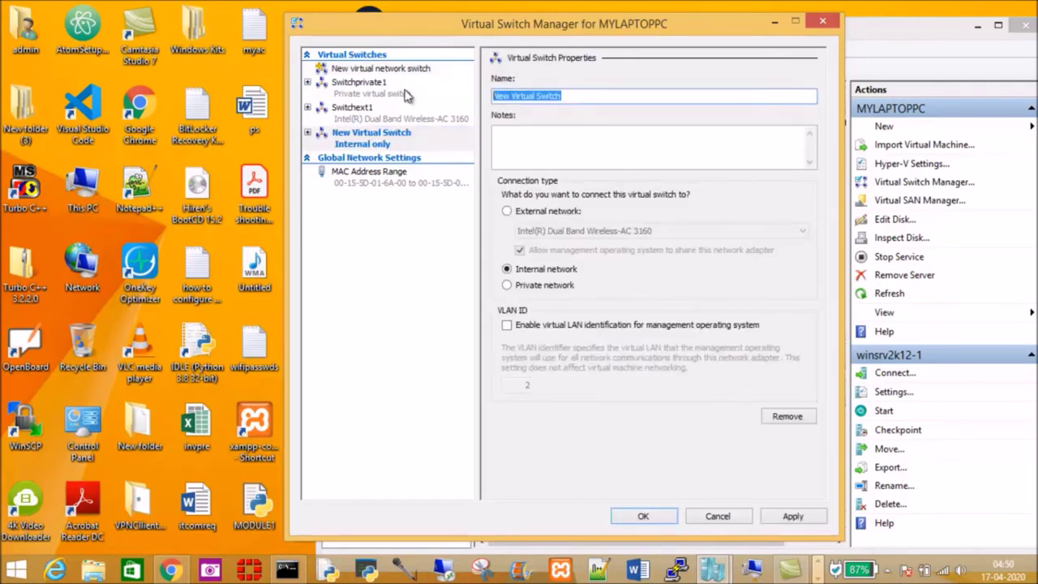
pyautogui.write('swint1')
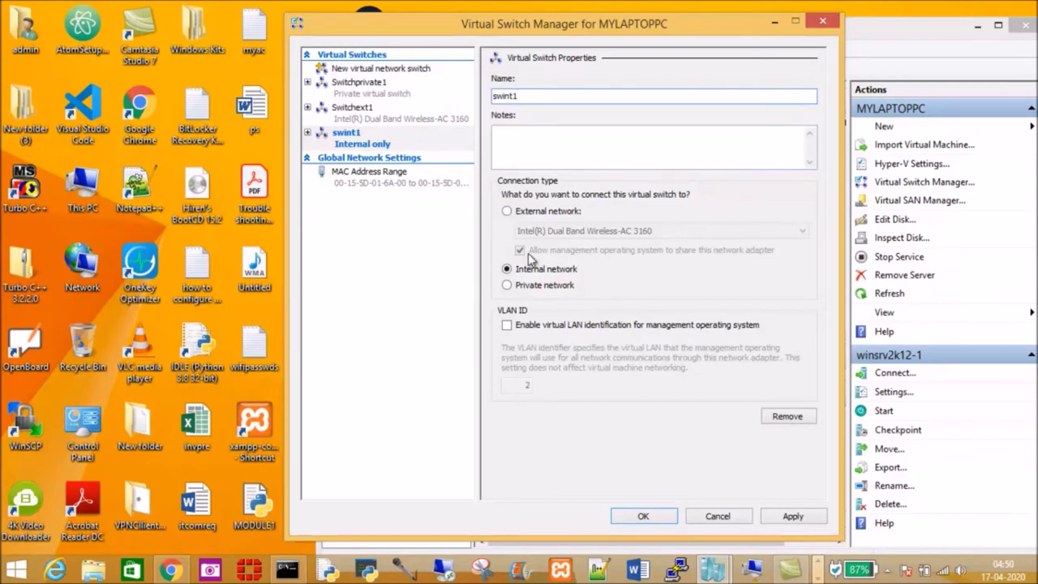
pyautogui.click(793, 516)
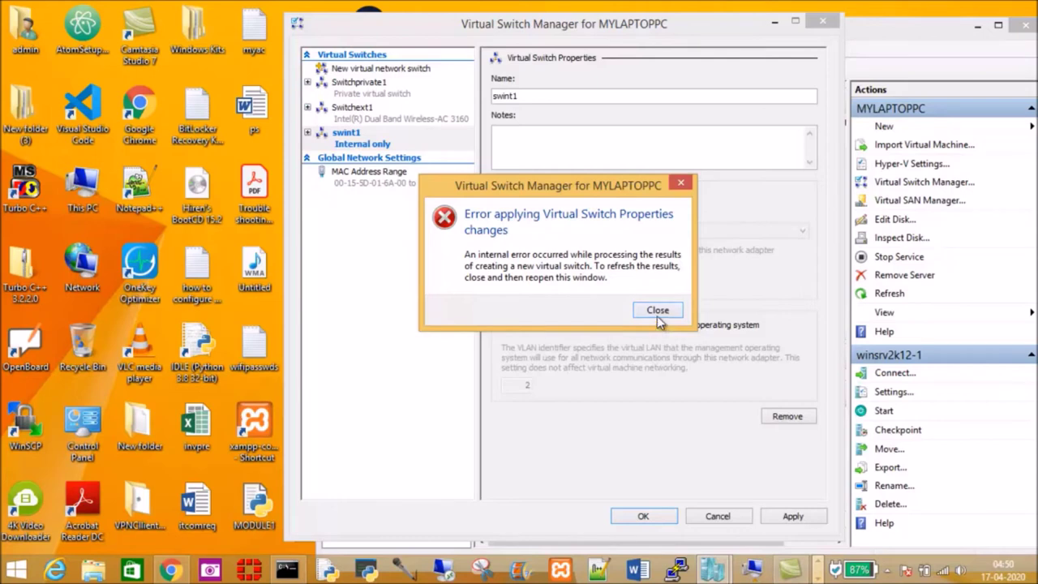
pyautogui.click(656, 312)
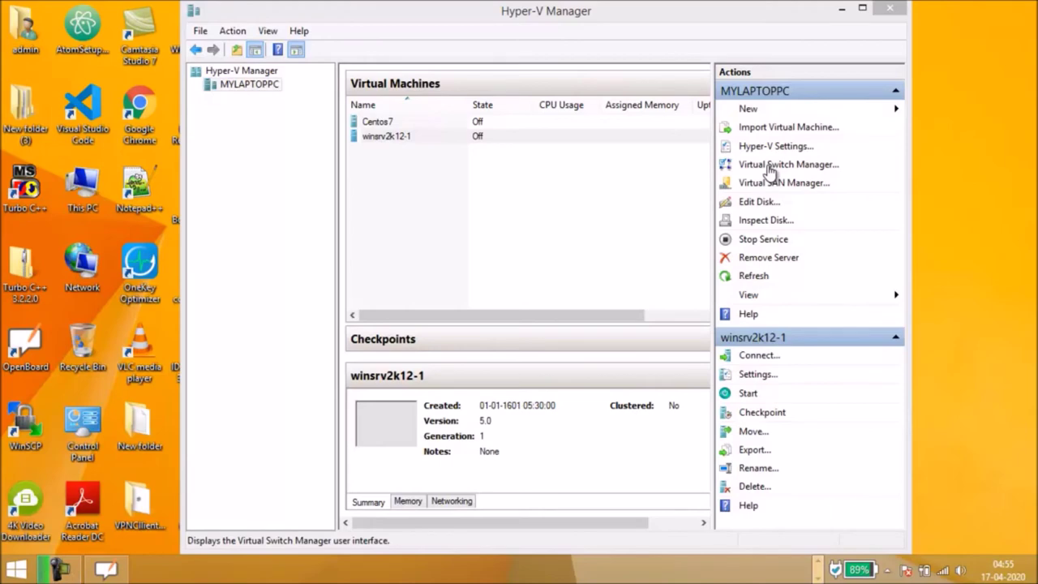
# Step: Reopen Virtual Switch Manager and create another Internal virtual switch
pyautogui.click(769, 166)
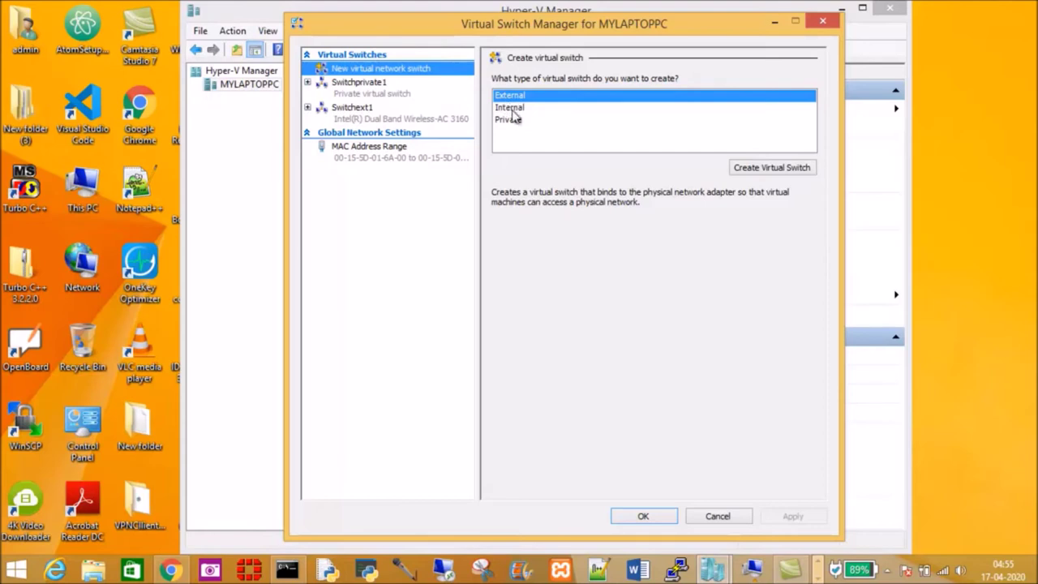
pyautogui.click(510, 108)
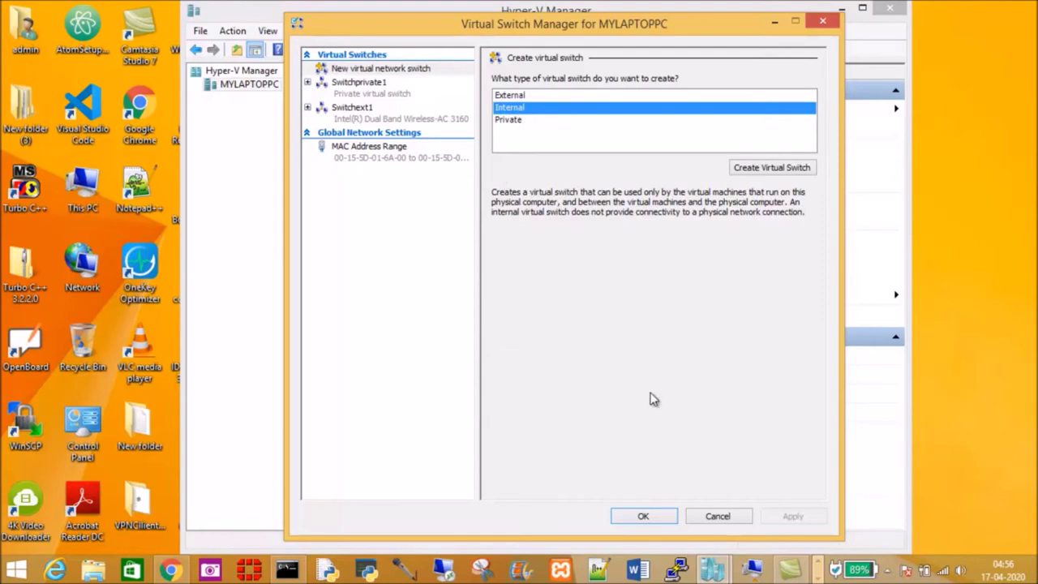
pyautogui.click(770, 170)
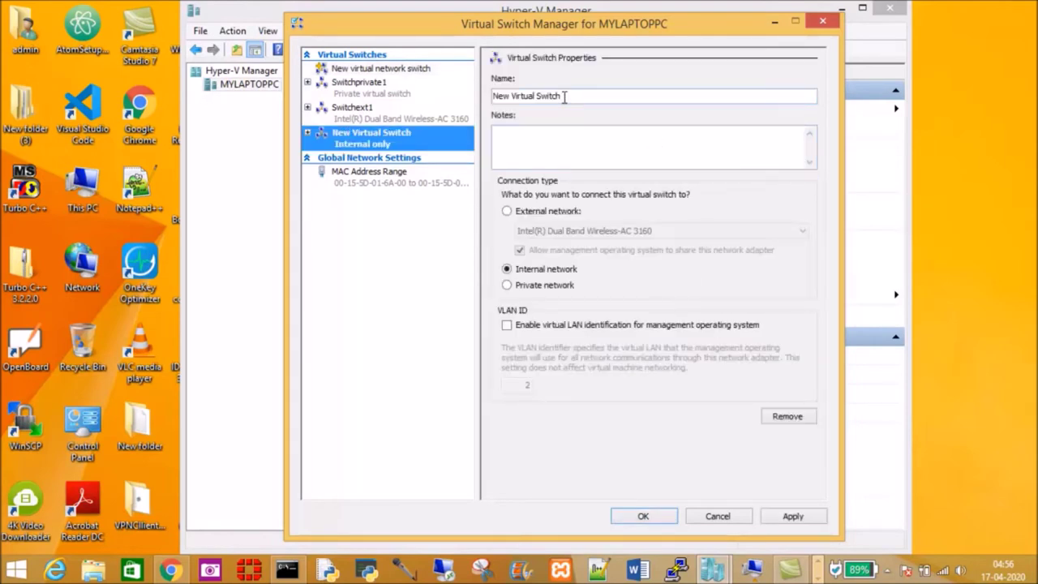
# Step: Rename the switch to Virtual Switchint by removing 'New', apply, and dismiss the error
pyautogui.click(536, 95)
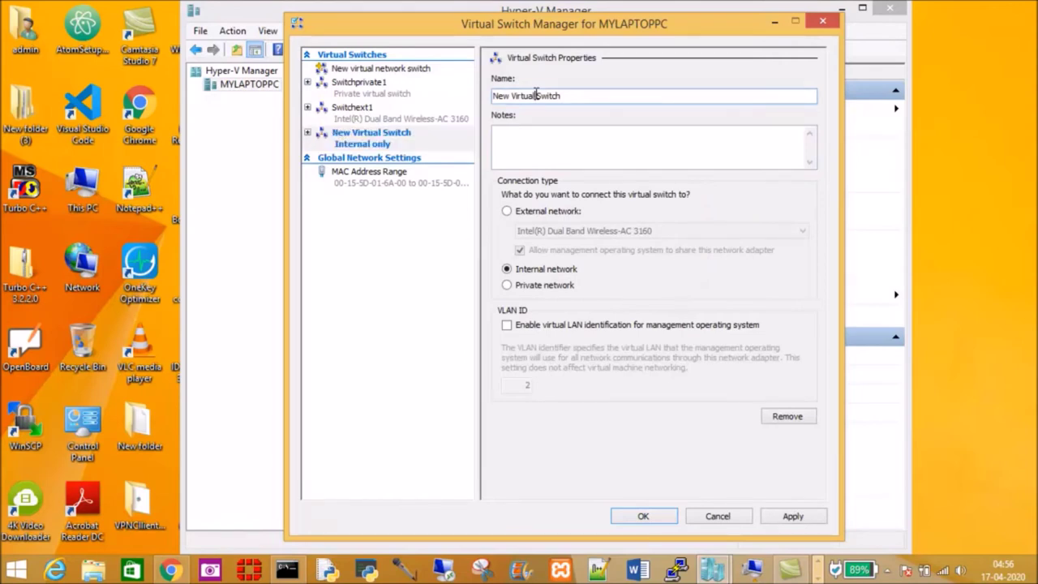
pyautogui.moveTo(512, 96); pyautogui.dragTo(472, 96)
pyautogui.press('BackSpace')
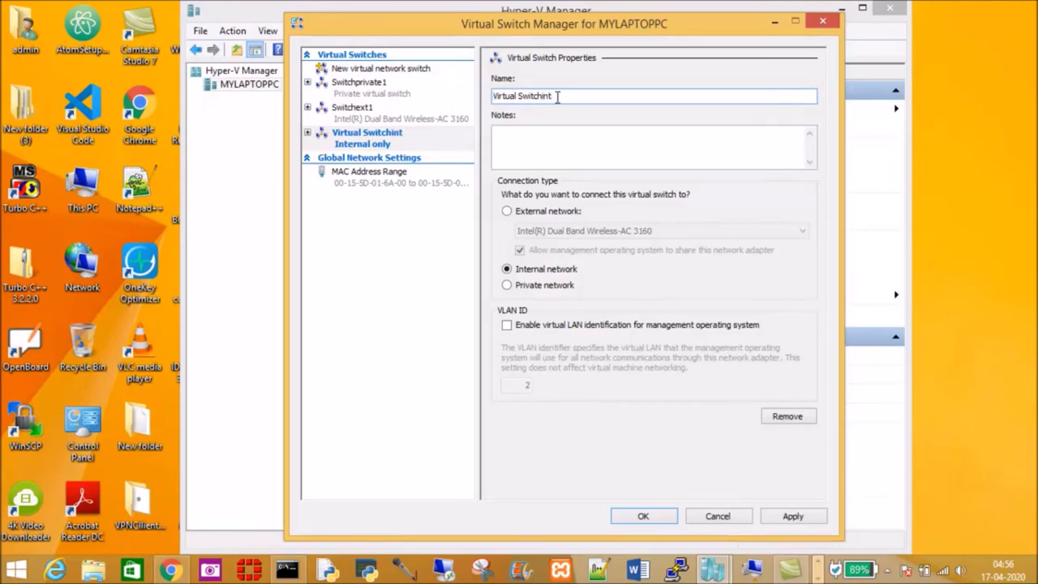
pyautogui.click(791, 517)
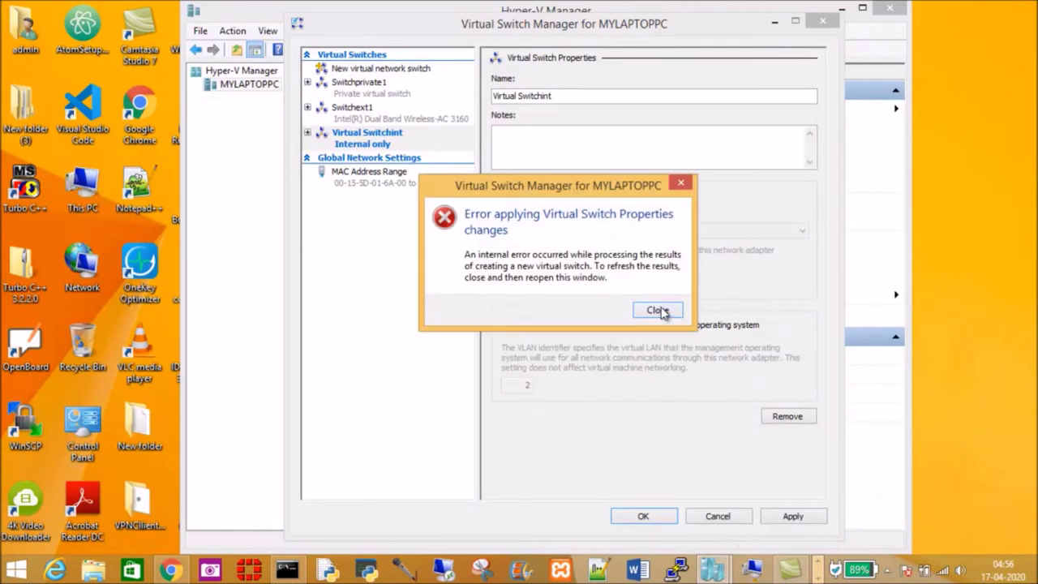
pyautogui.click(657, 311)
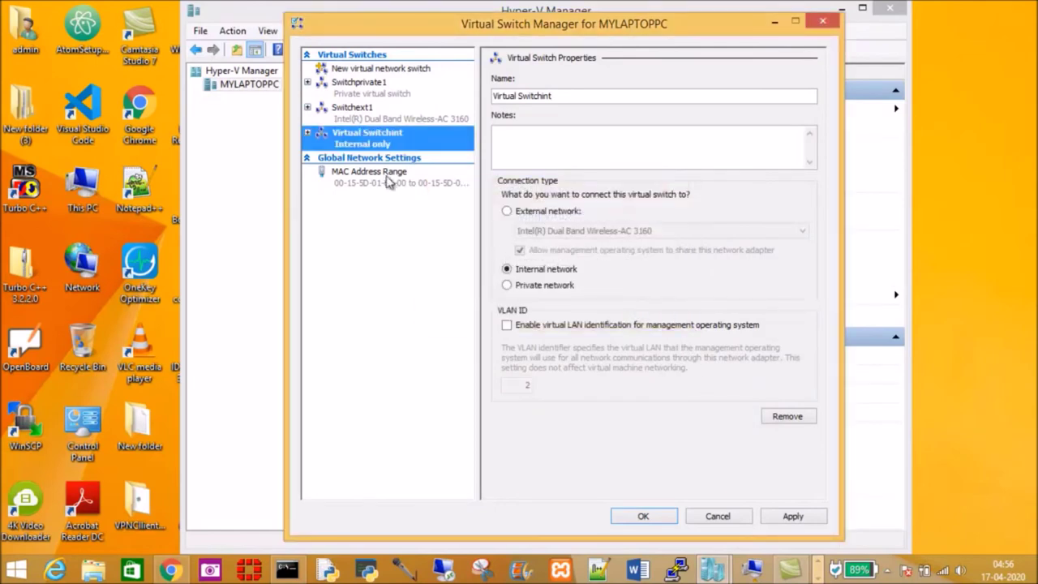
# Step: Save the switch manager, then attach winsrv2k12-1's network adapter to Virtual Switchint and save
pyautogui.click(649, 514)
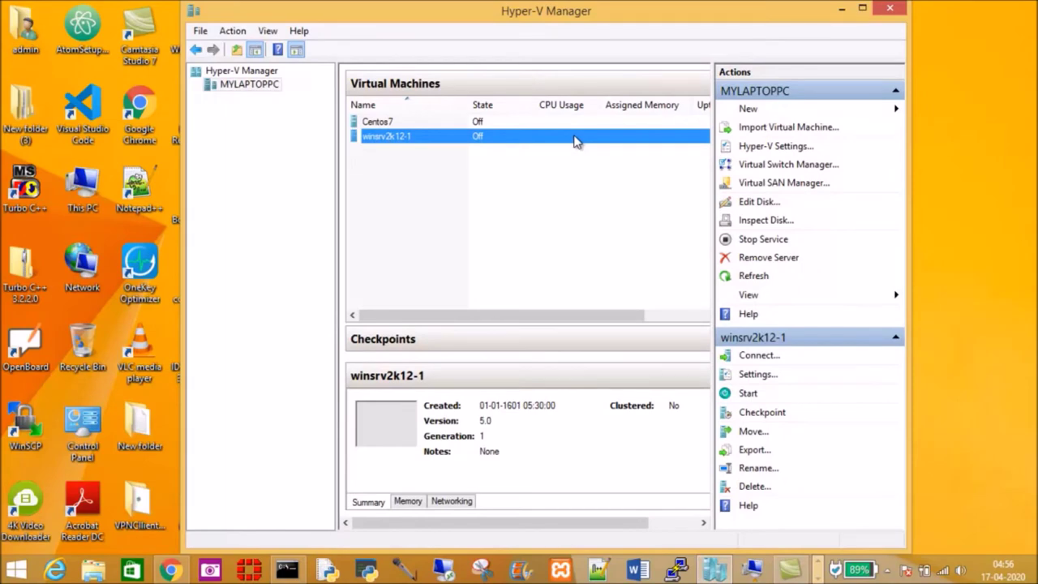
pyautogui.rightClick(574, 138)
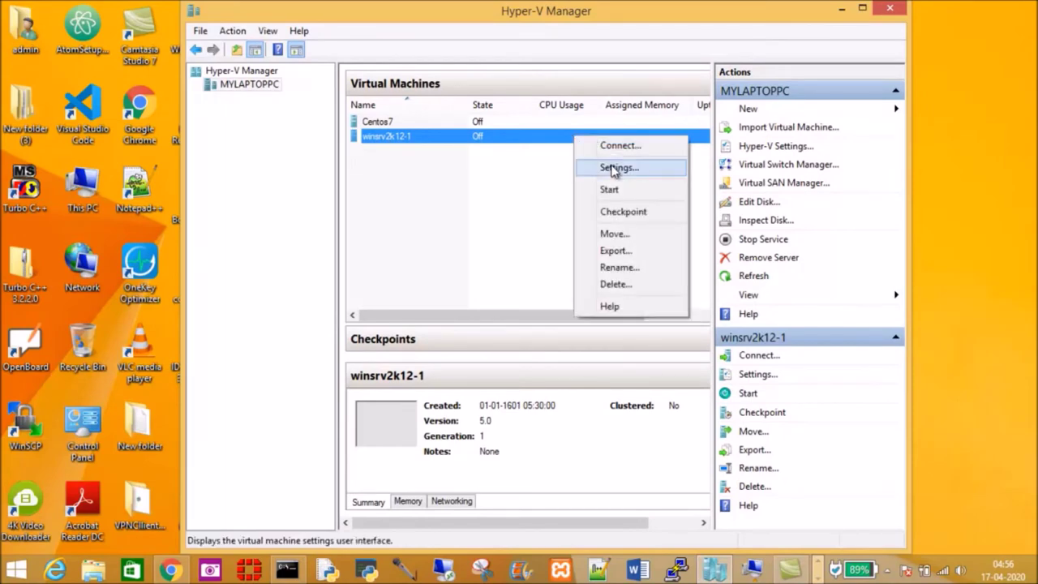
pyautogui.click(609, 167)
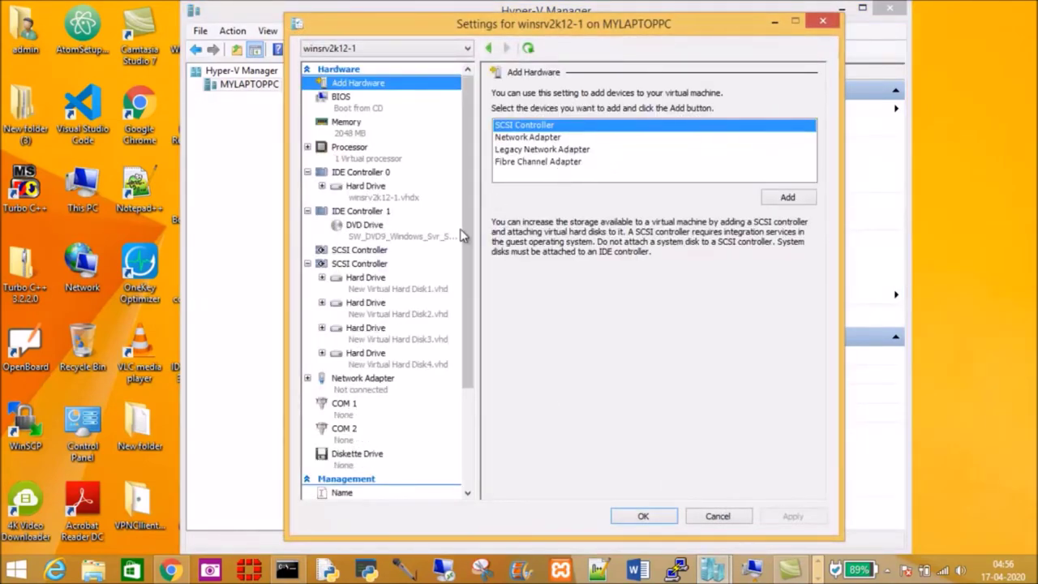
pyautogui.click(362, 391)
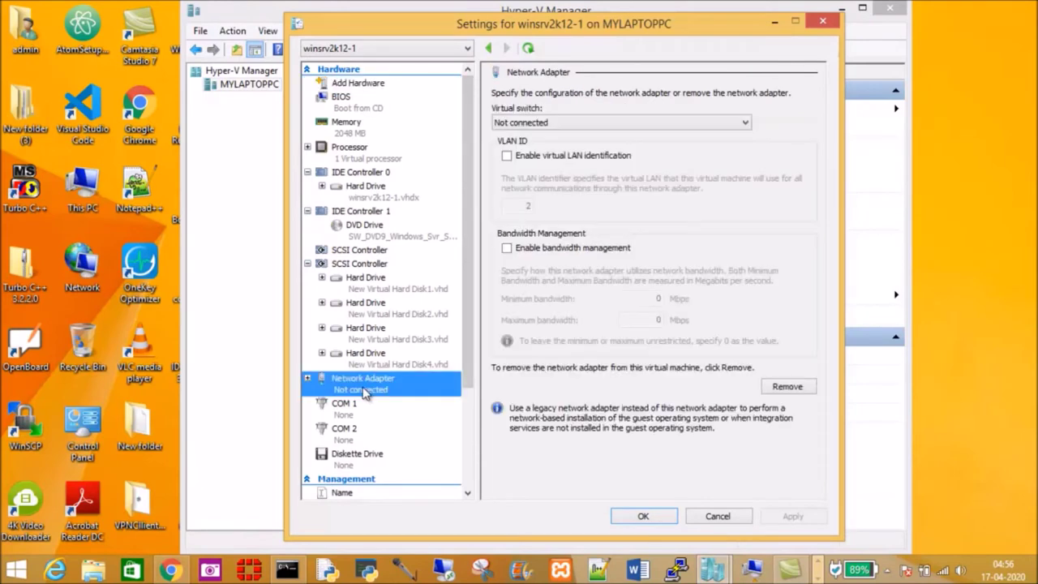
pyautogui.click(742, 123)
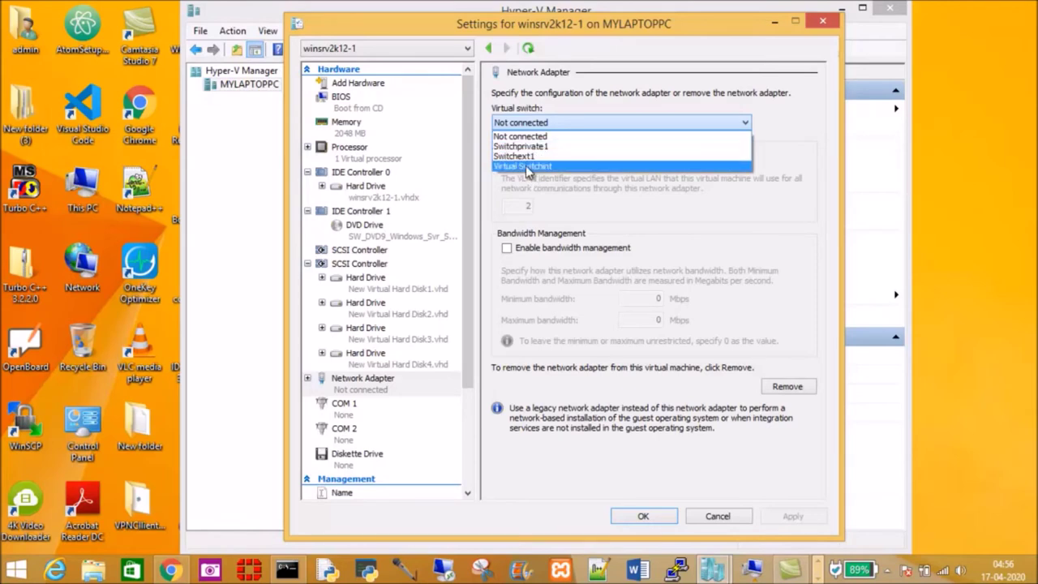
pyautogui.click(523, 165)
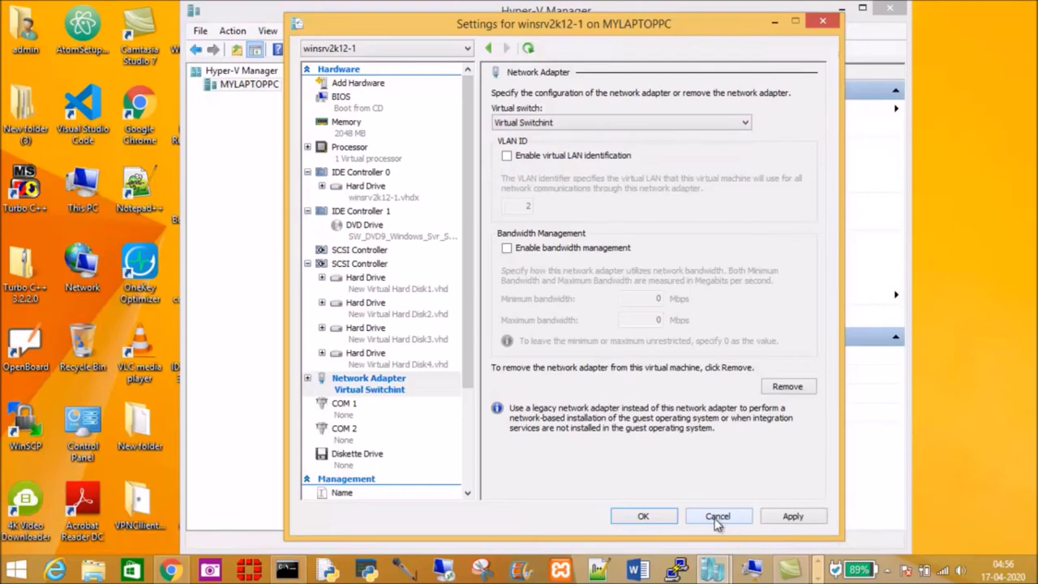
pyautogui.click(793, 519)
pyautogui.click(641, 515)
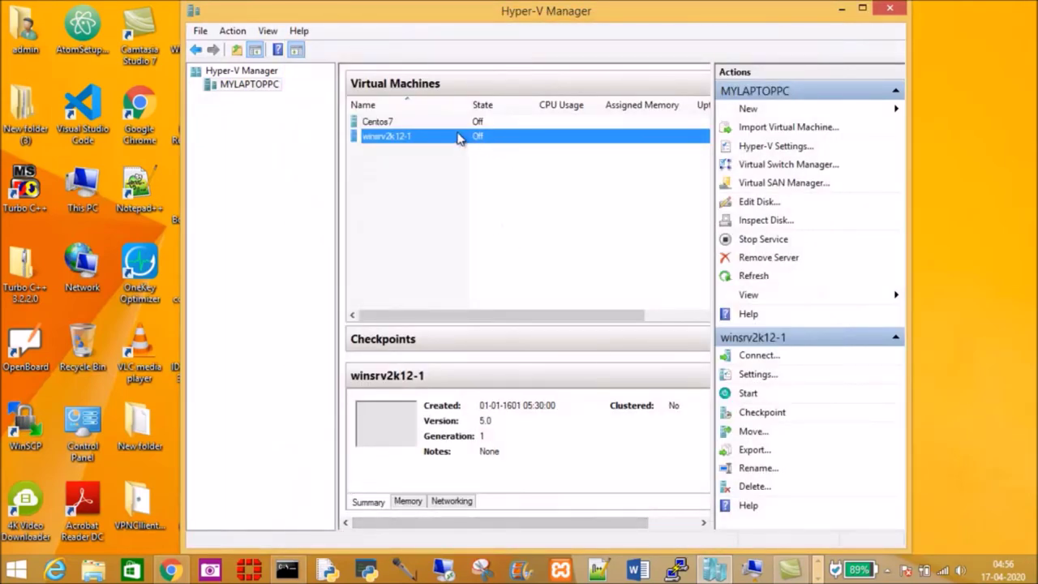
# Step: Minimize Hyper-V Manager and open the host's adapter list, selecting vEthernet (Virtual Switchint)
pyautogui.click(841, 9)
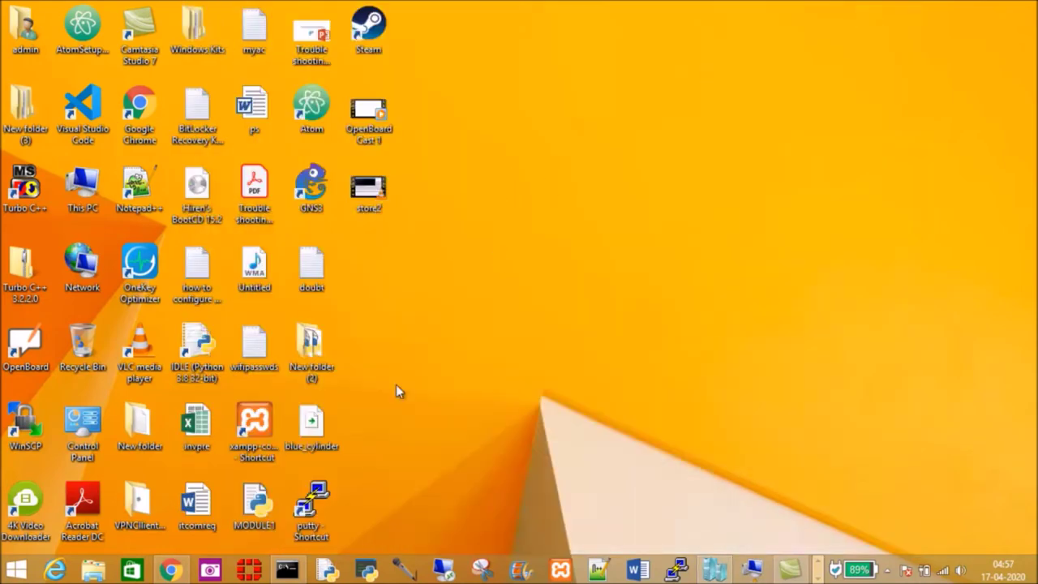
pyautogui.moveTo(712, 567)
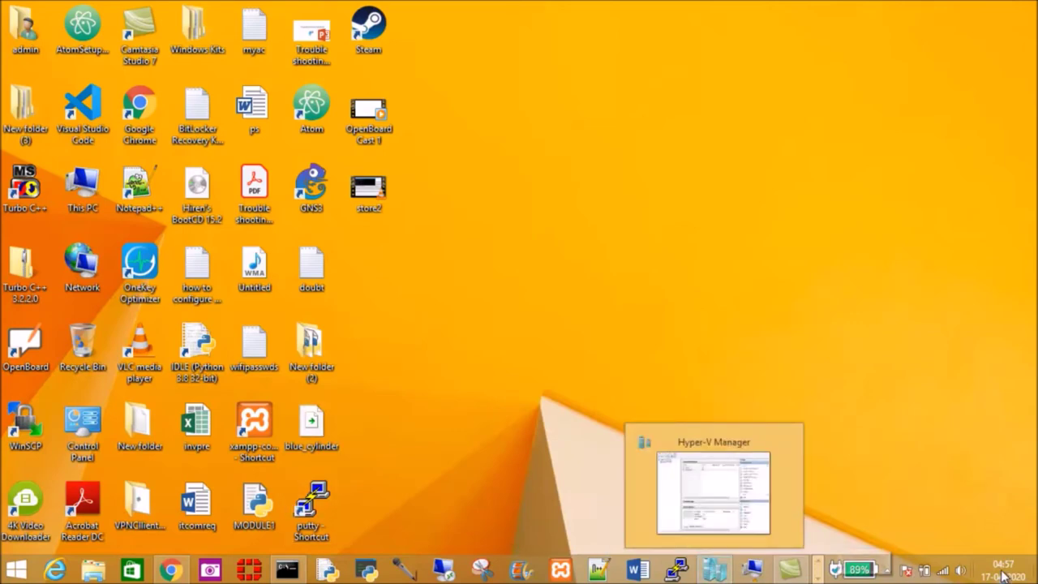
pyautogui.rightClick(945, 572)
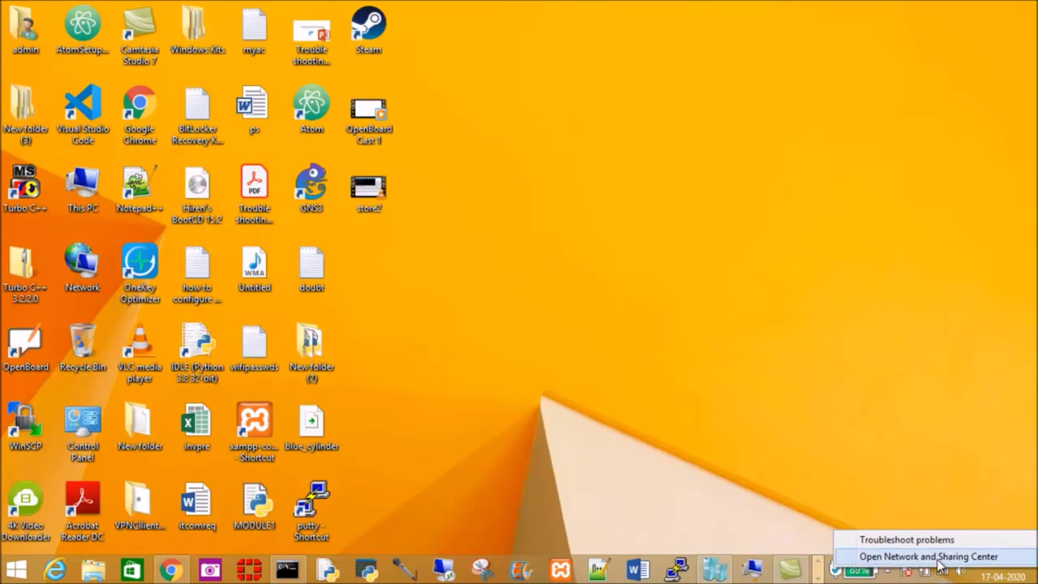
pyautogui.click(891, 476)
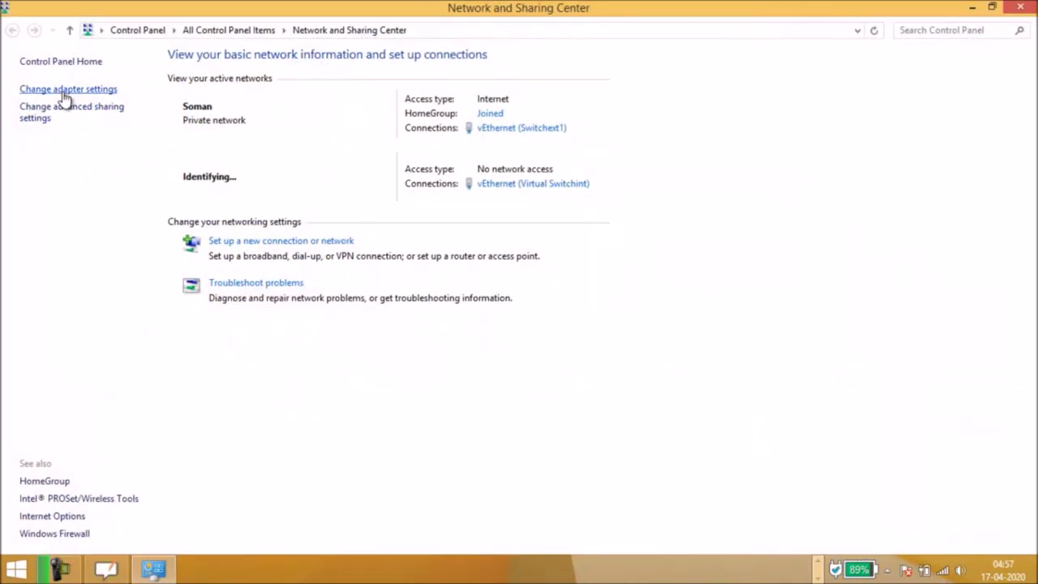
pyautogui.click(64, 90)
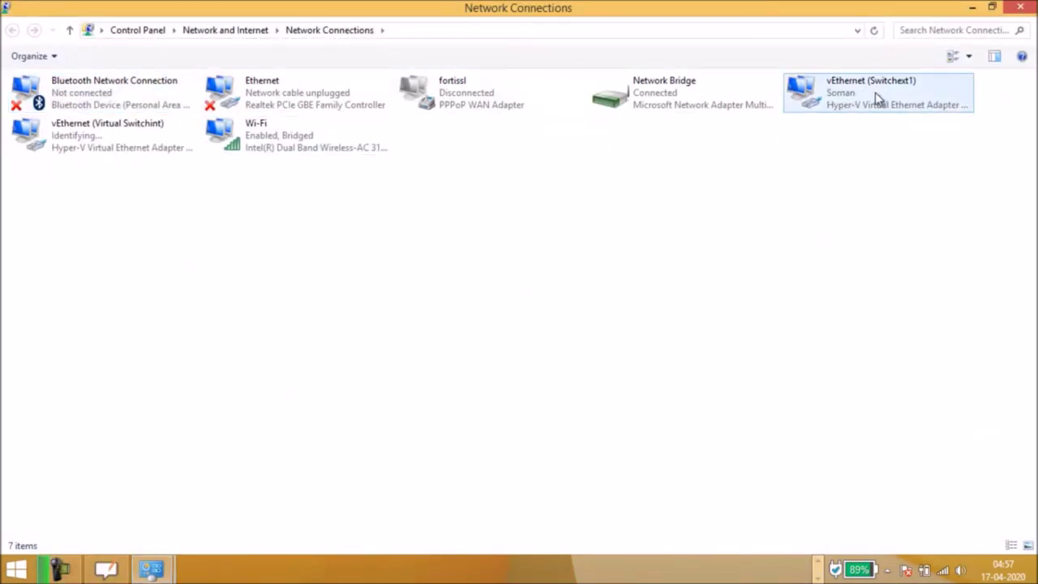
pyautogui.click(98, 154)
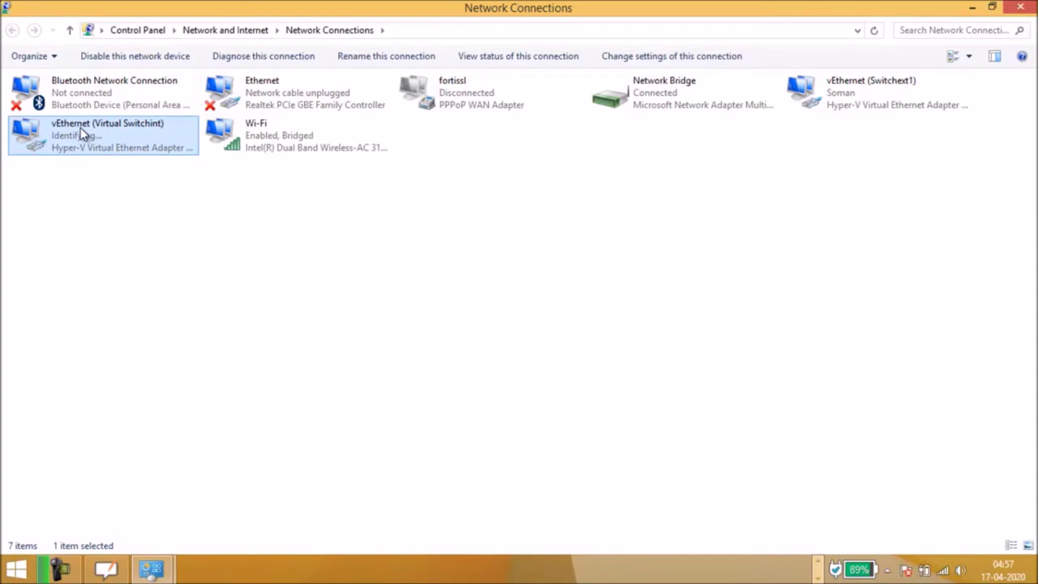
pyautogui.rightClick(81, 134)
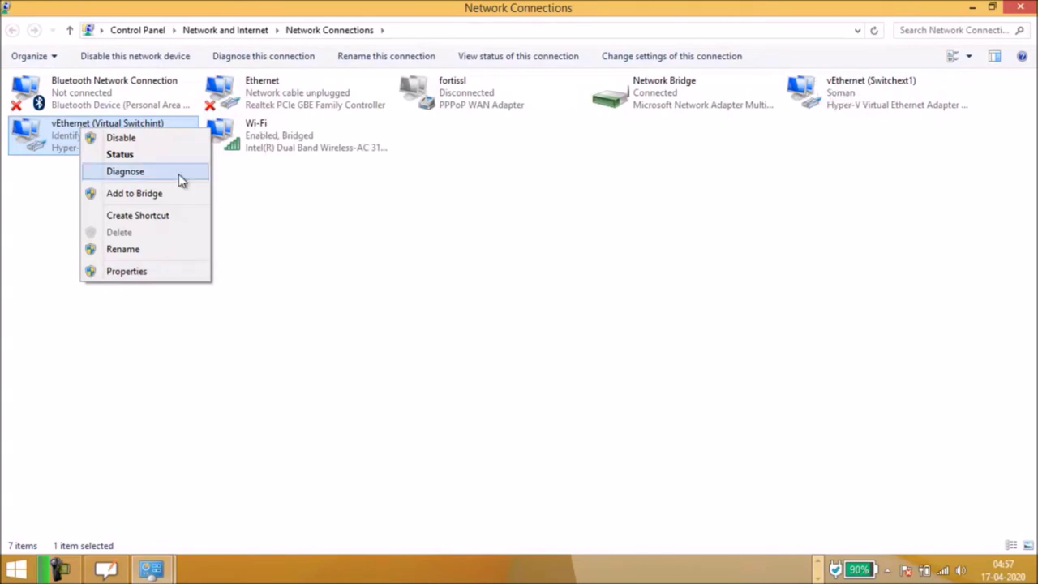
# Step: Disable IPv6 on vEthernet (Virtual Switchint) and set static IPv4 192.168.3.5, mask 255.255.255.0
pyautogui.click(154, 279)
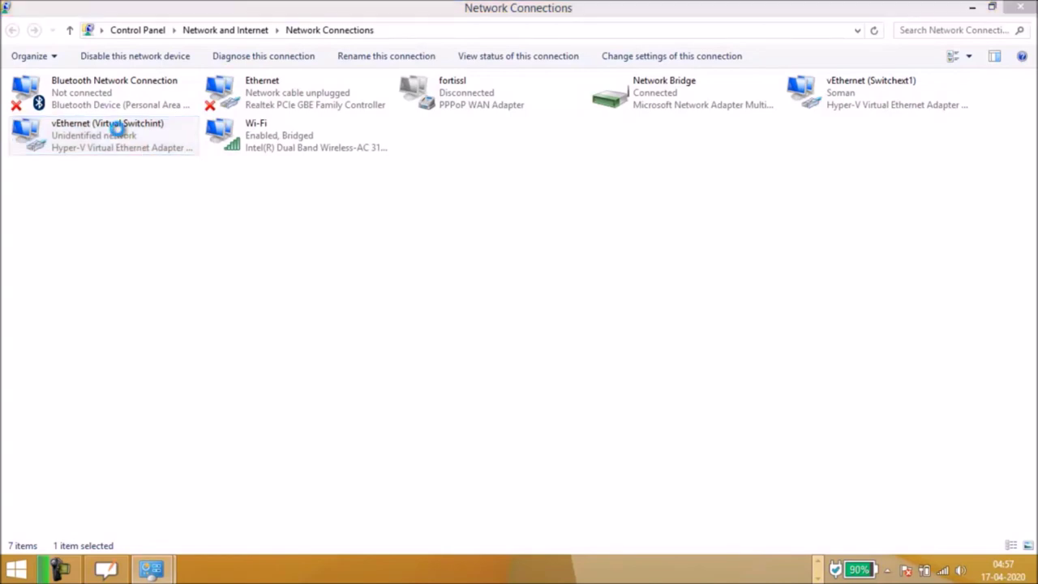
pyautogui.moveTo(272, 213); pyautogui.dragTo(265, 254)
pyautogui.click(166, 270)
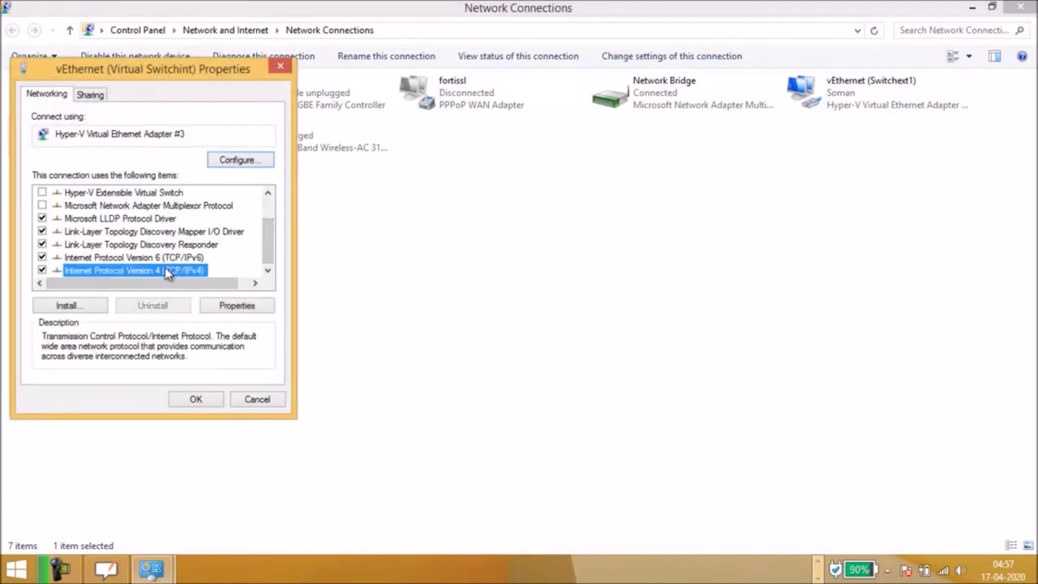
pyautogui.click(43, 258)
pyautogui.click(123, 271)
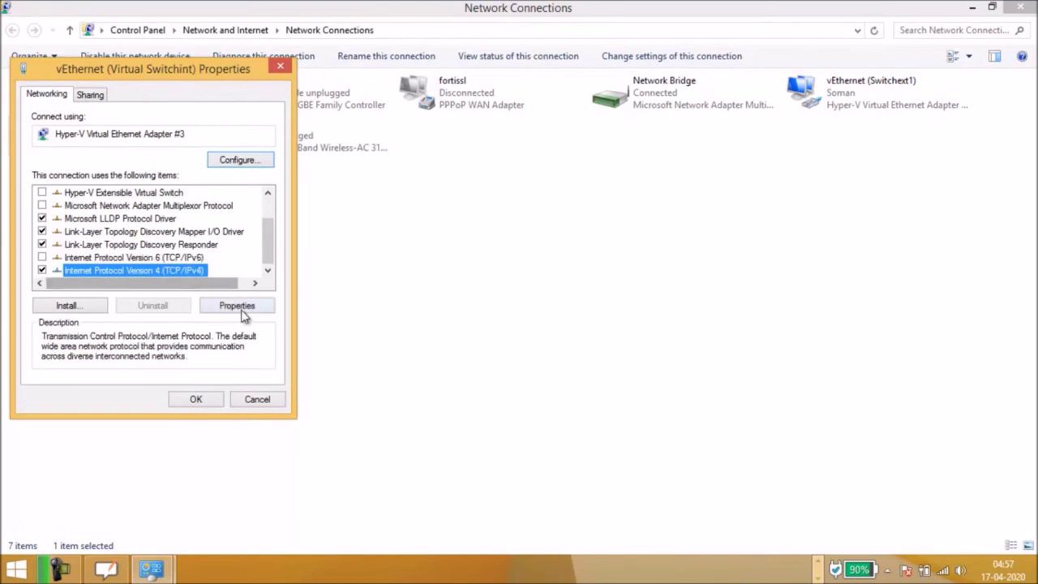
pyautogui.click(242, 309)
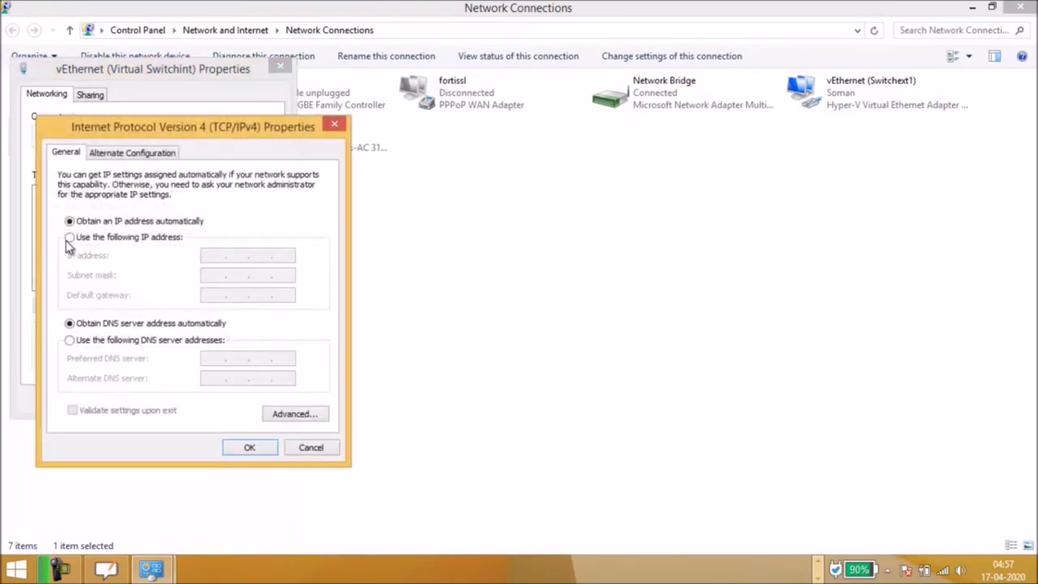
pyautogui.click(70, 237)
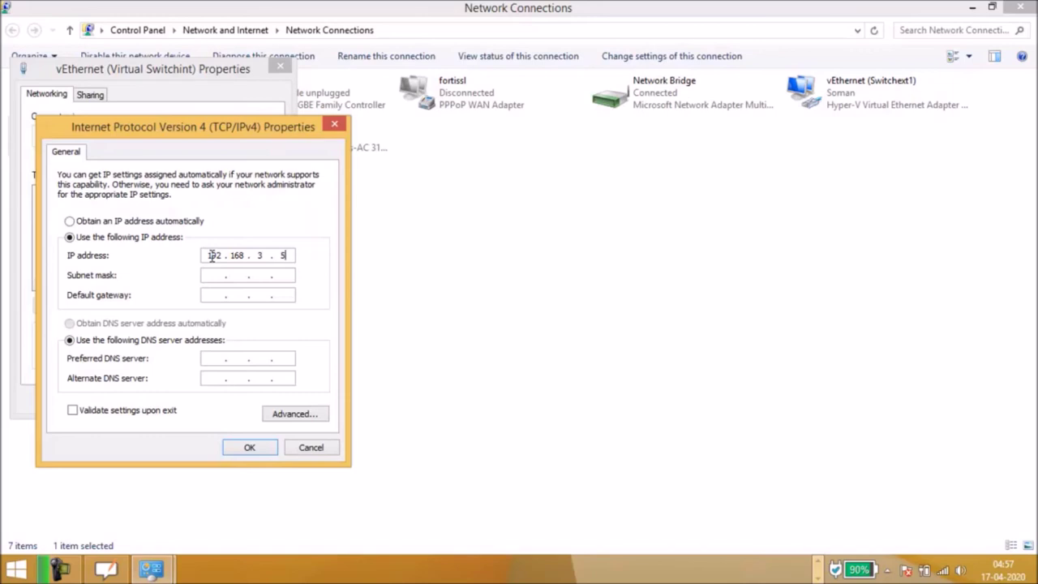
pyautogui.click(213, 274)
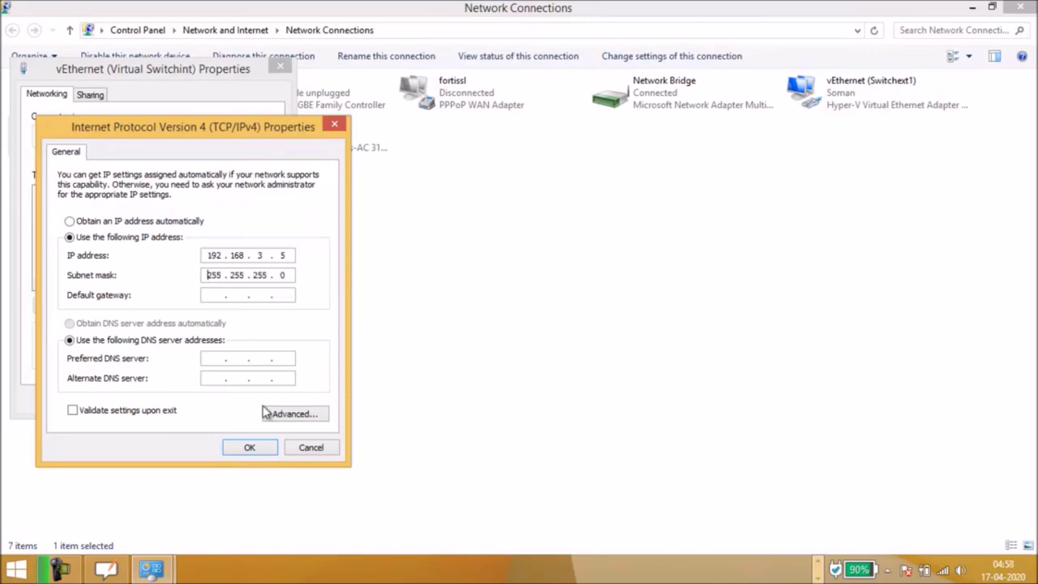
pyautogui.click(249, 448)
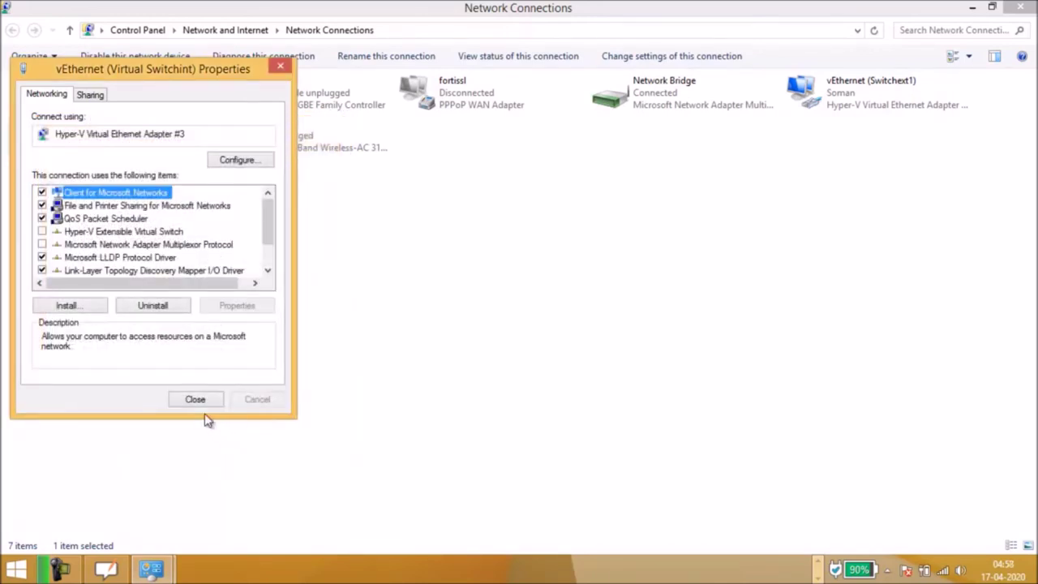
pyautogui.click(195, 400)
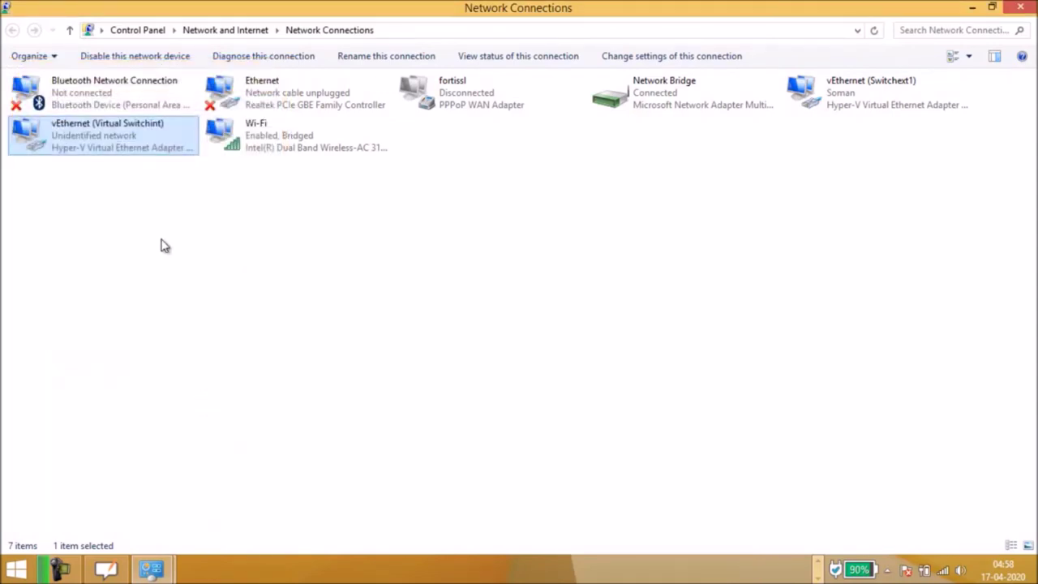
# Step: Confirm the vEthernet adapter details show 192.168.3.5, close the dialogs, and minimize Network Connections
pyautogui.doubleClick(102, 146)
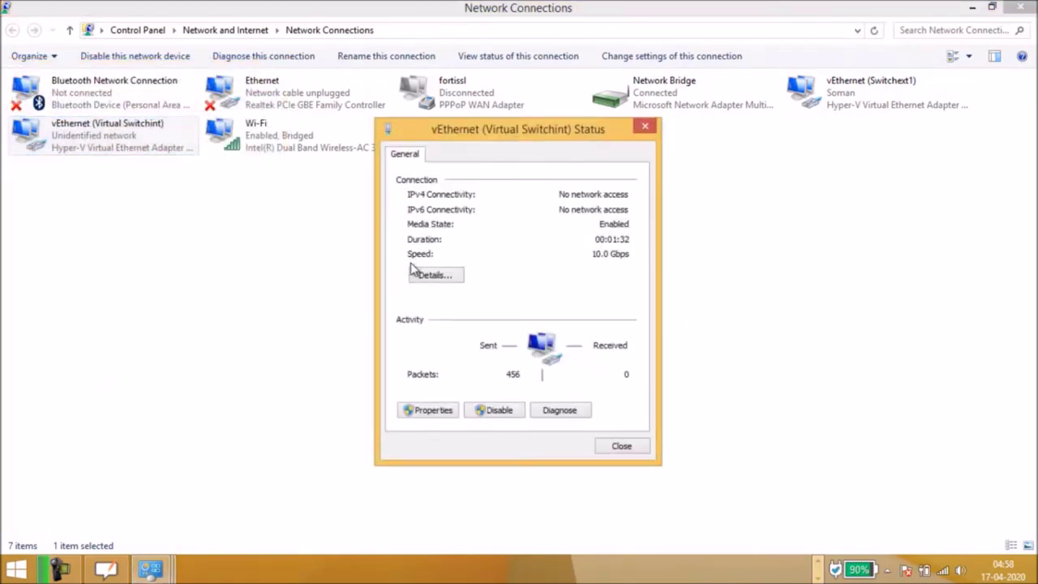
pyautogui.click(433, 275)
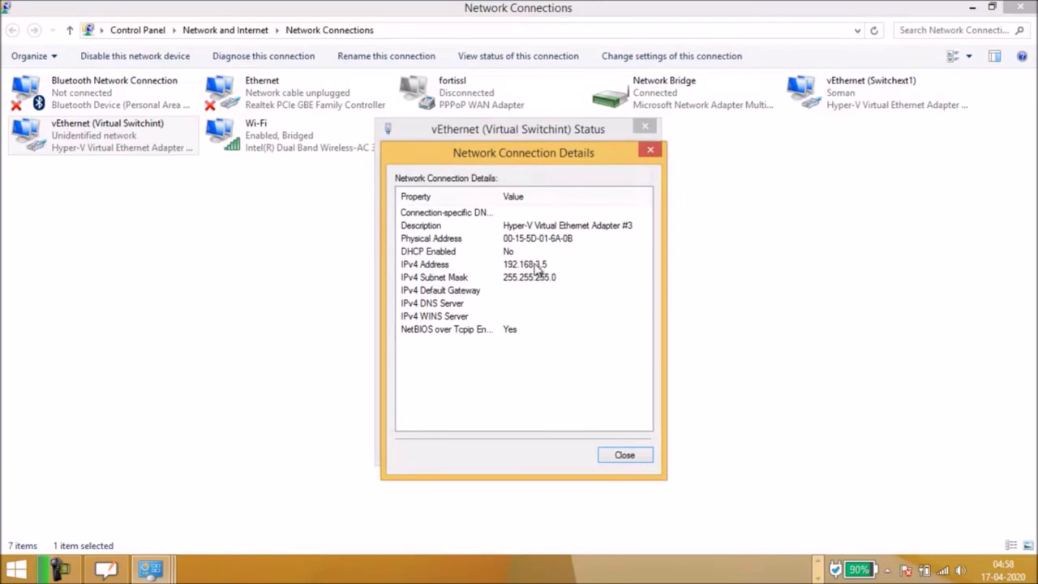
pyautogui.click(625, 456)
pyautogui.click(633, 458)
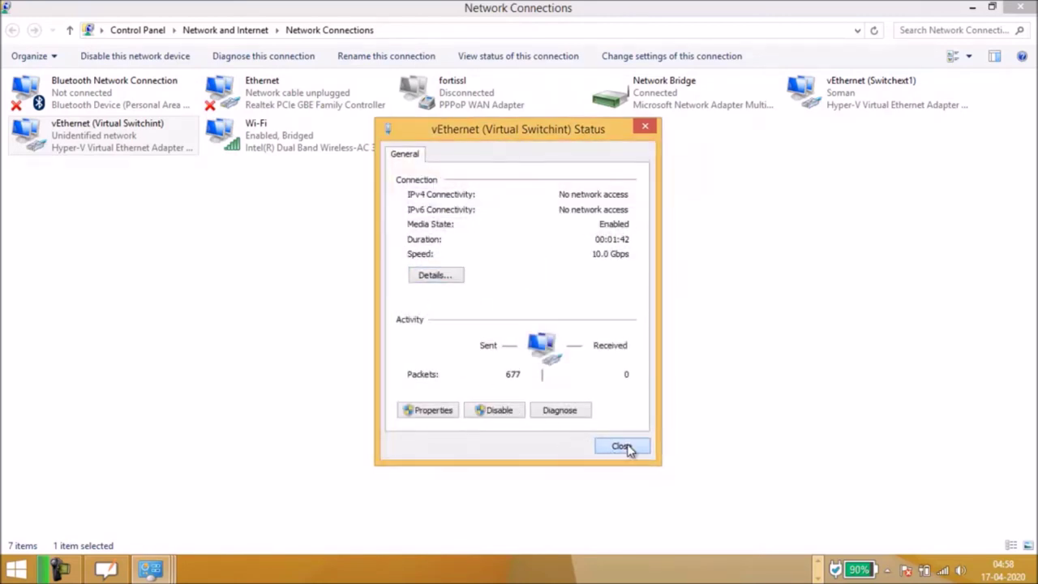
pyautogui.click(626, 448)
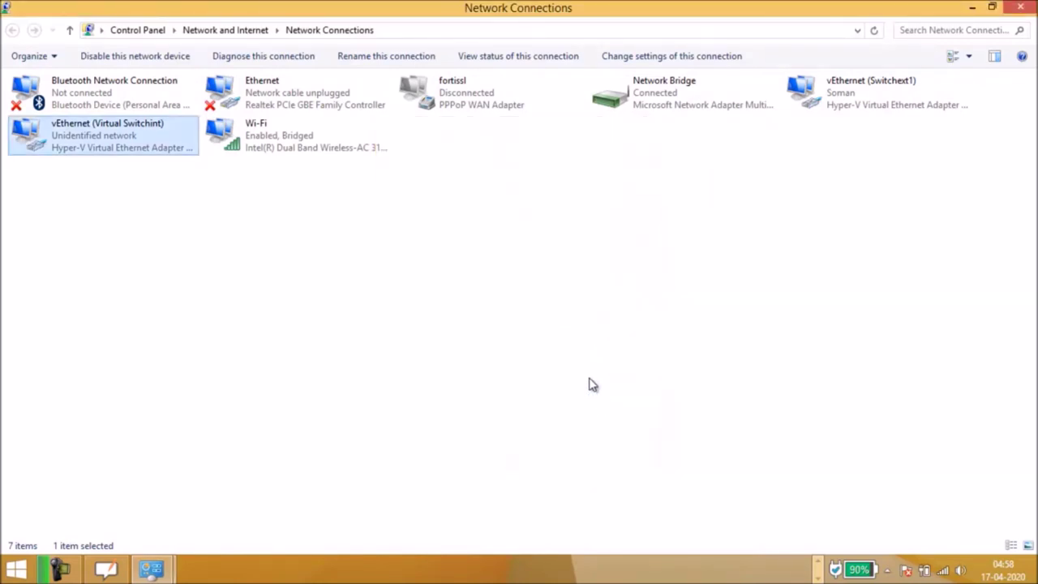
pyautogui.click(972, 7)
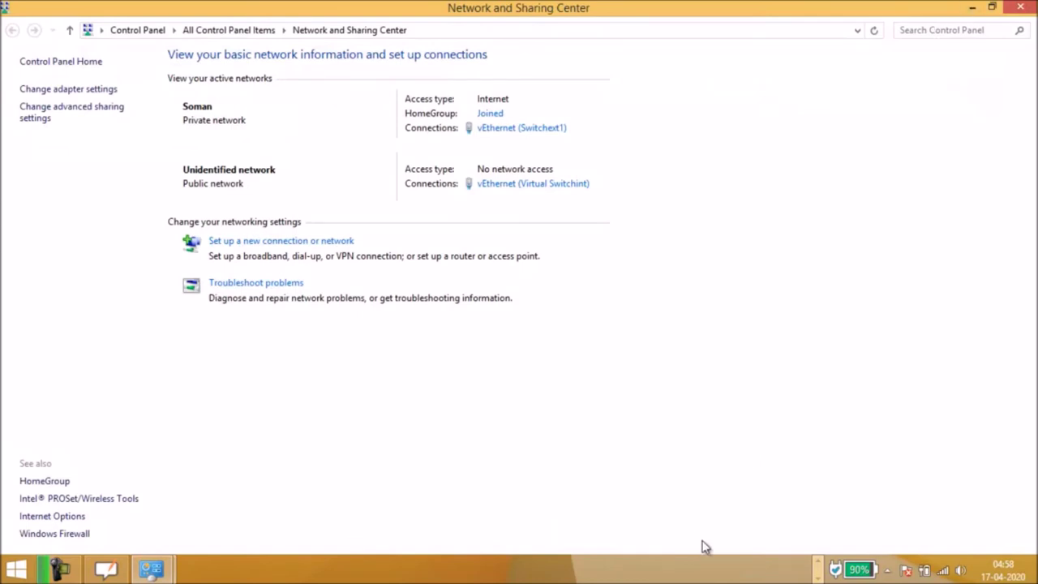
# Step: Bring up and maximize Hyper-V Manager, start winsrv2k12-1, and connect to its console
pyautogui.click(972, 8)
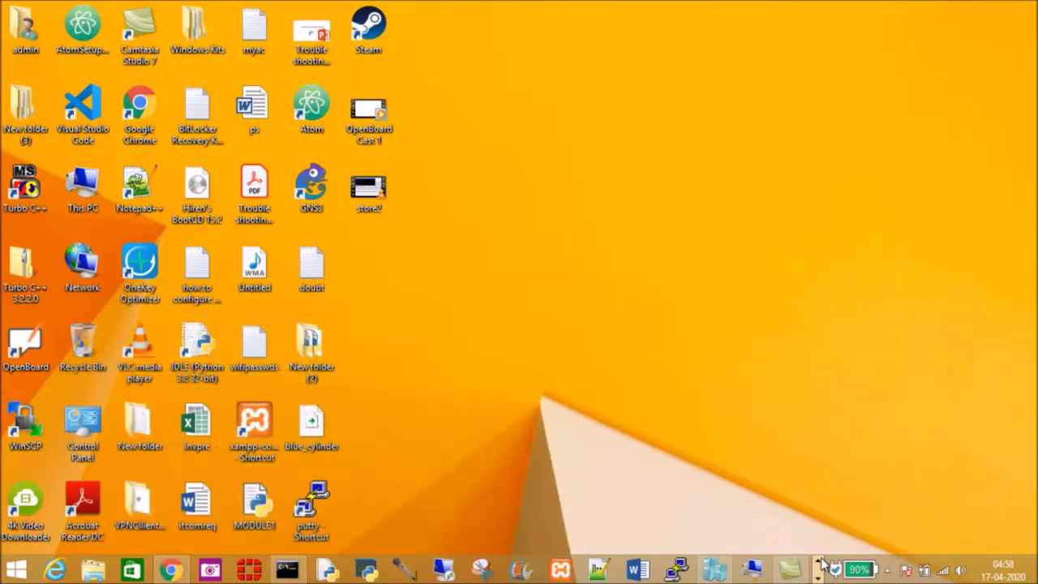
pyautogui.click(718, 570)
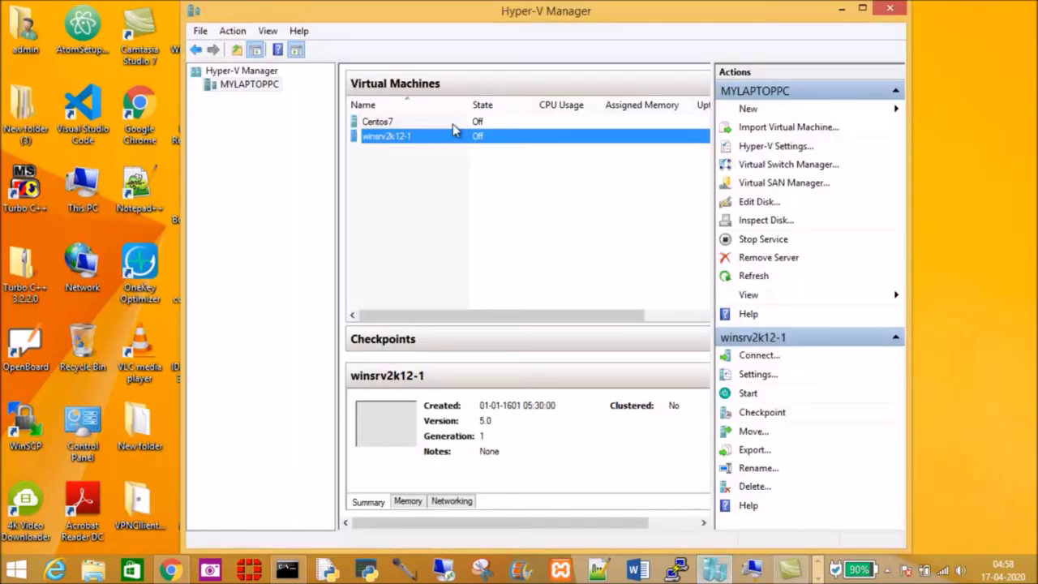
pyautogui.click(862, 7)
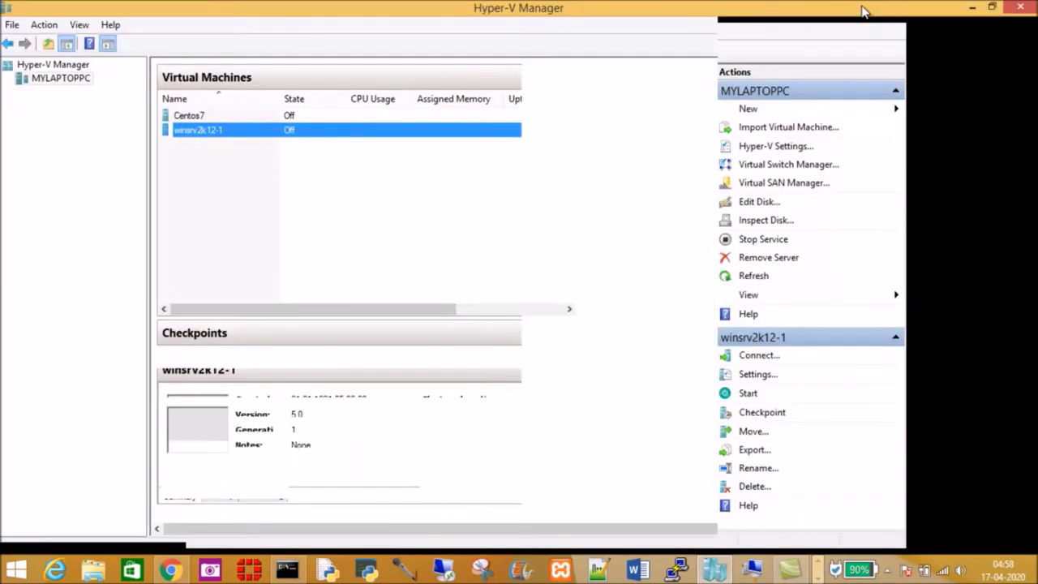
pyautogui.rightClick(302, 132)
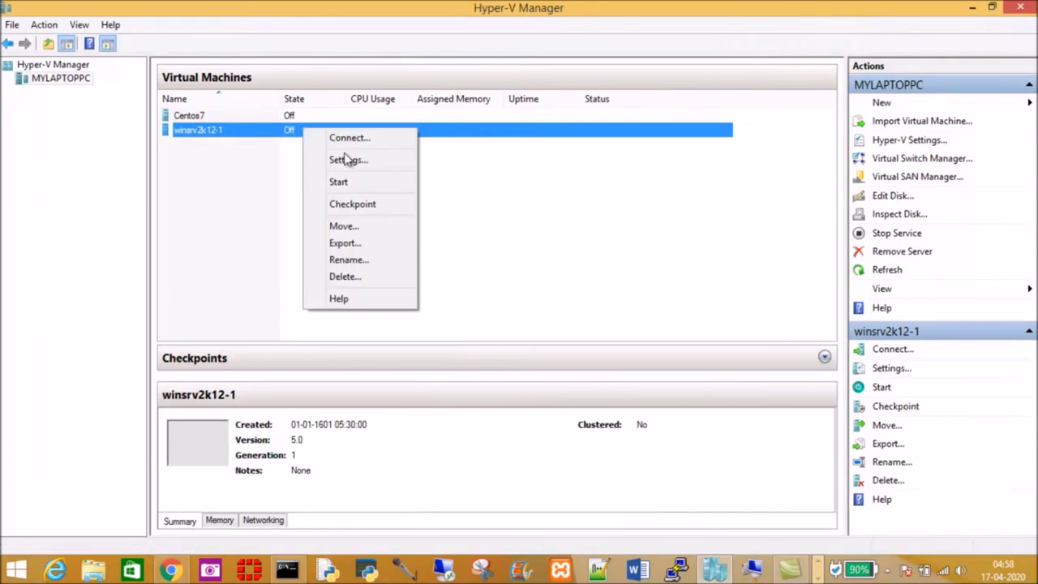
pyautogui.click(340, 181)
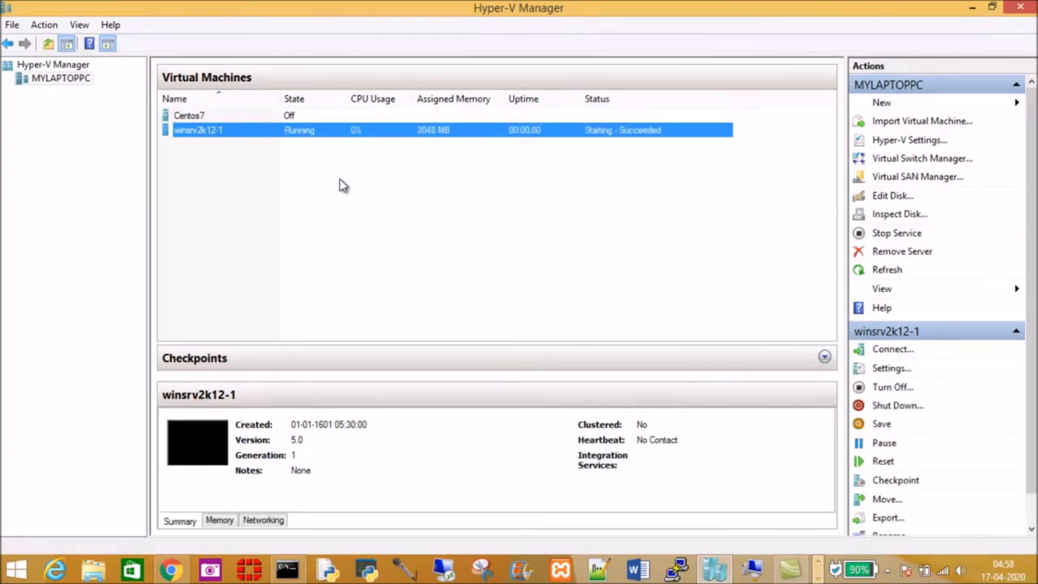
pyautogui.rightClick(332, 136)
pyautogui.click(381, 143)
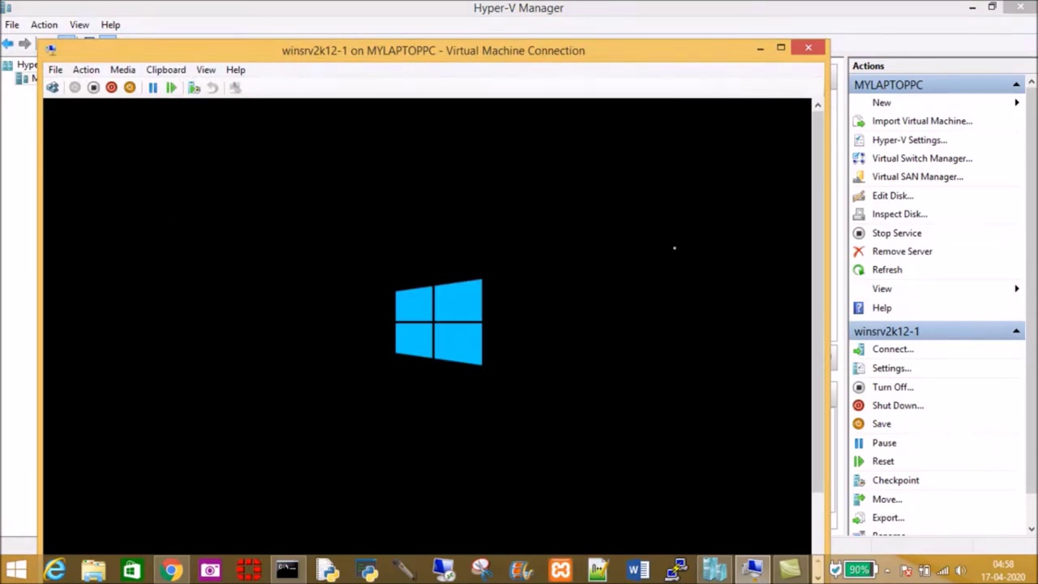
# Step: Connect to the VM console in full screen and sign in as Administrator with the account password
pyautogui.click(781, 49)
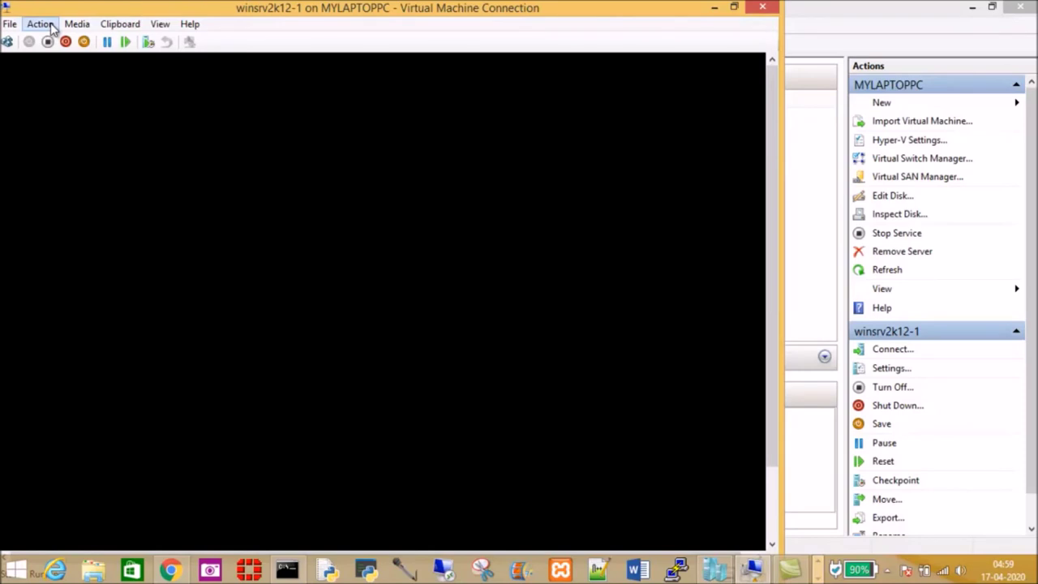
pyautogui.click(734, 6)
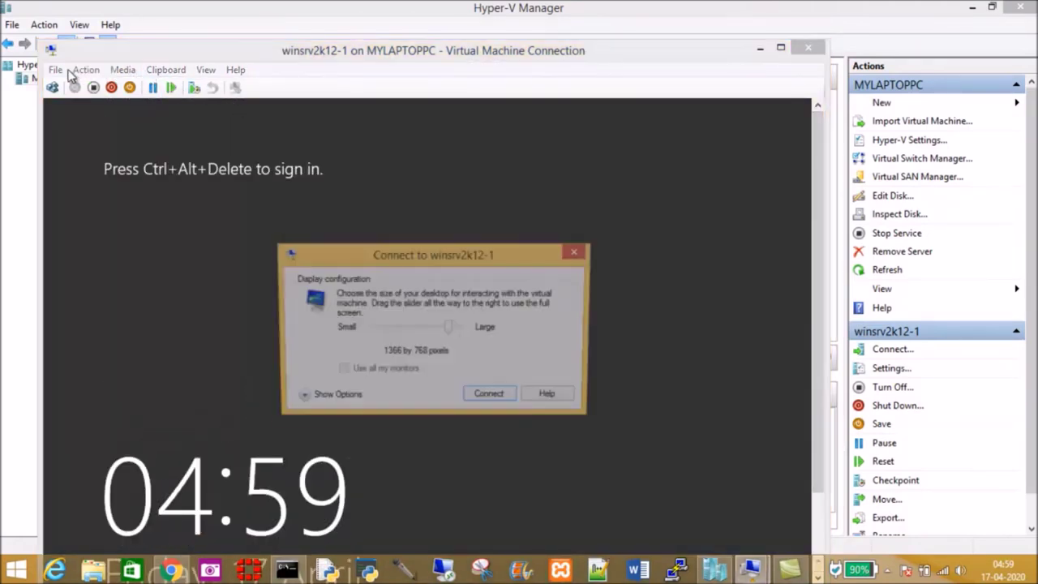
pyautogui.click(477, 393)
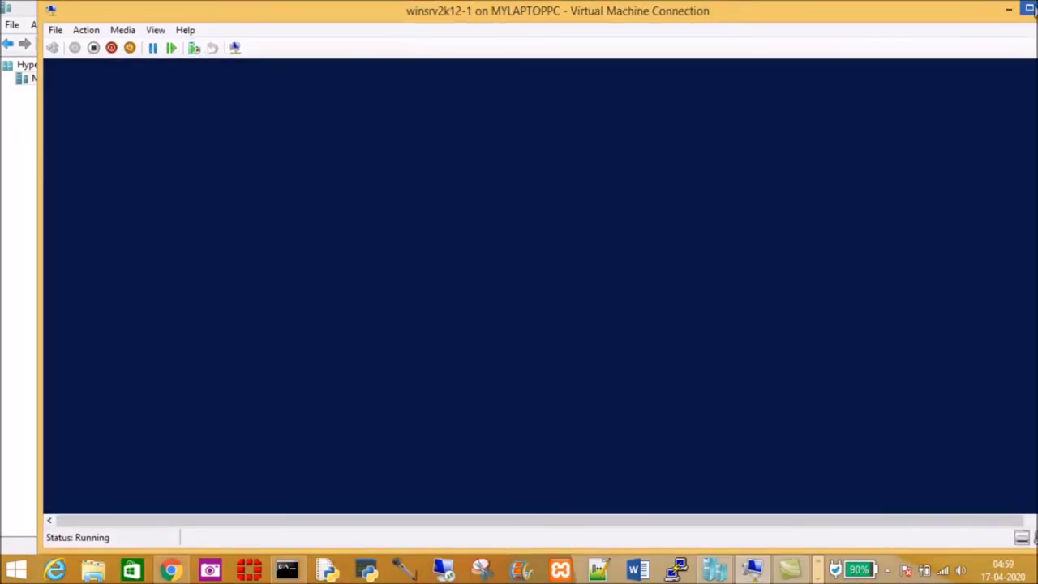
pyautogui.click(1029, 9)
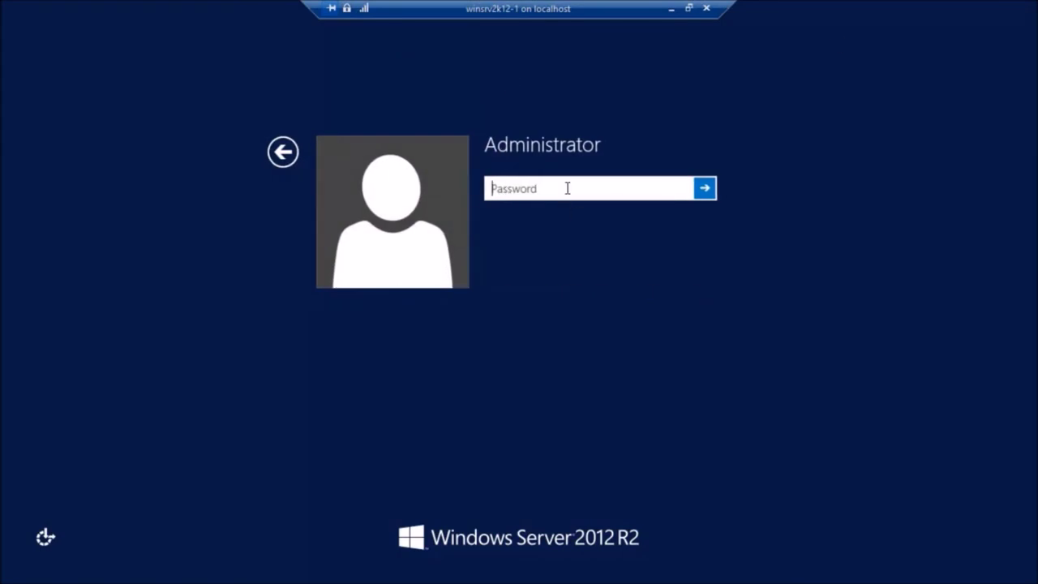
pyautogui.write('P@ssw0rd')
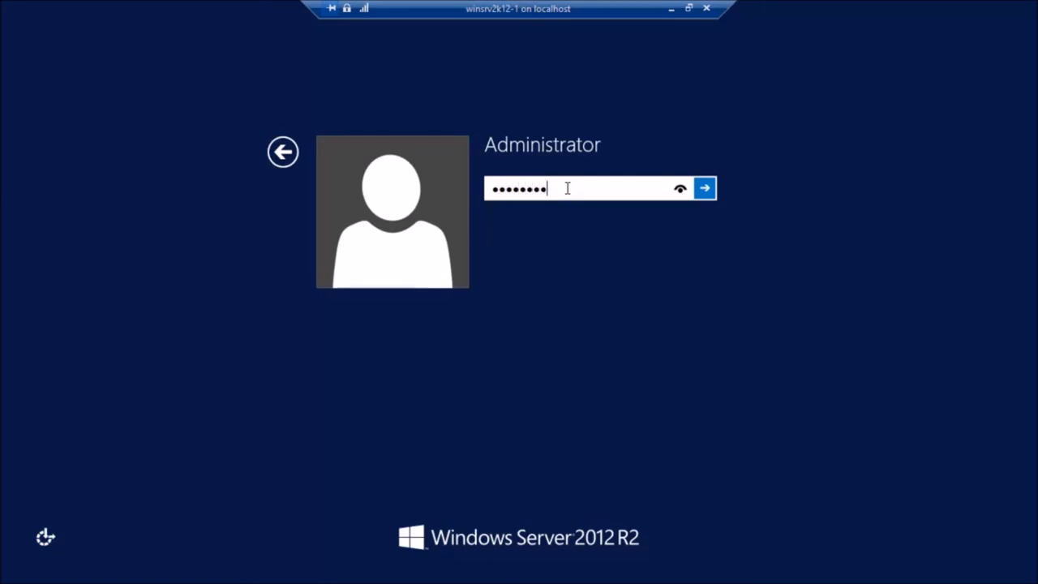
pyautogui.click(706, 189)
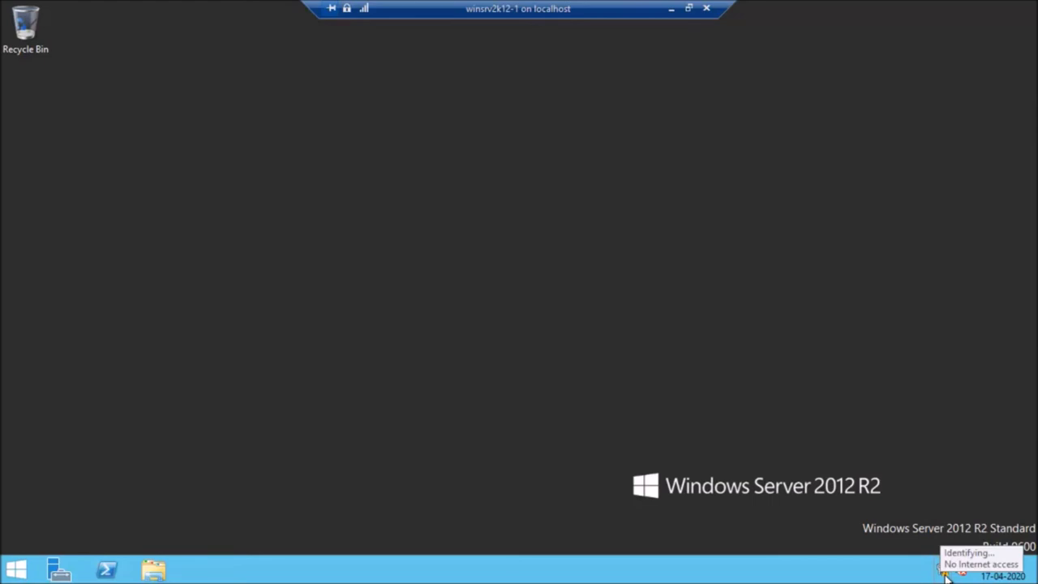
# Step: On the VM, open the Ethernet adapter's properties from Network and Sharing Center's adapter list
pyautogui.rightClick(945, 572)
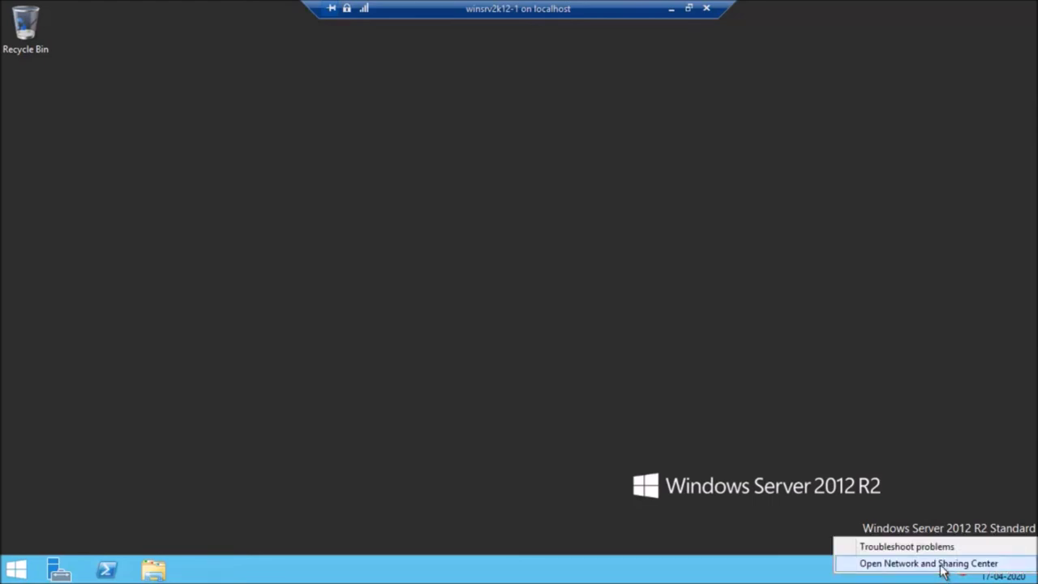
pyautogui.click(944, 562)
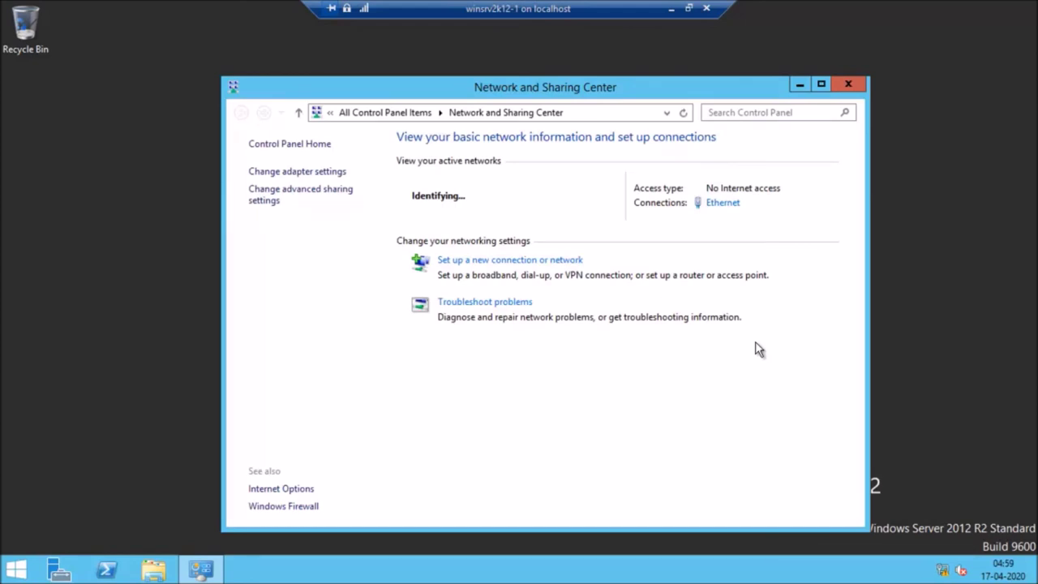
pyautogui.click(299, 173)
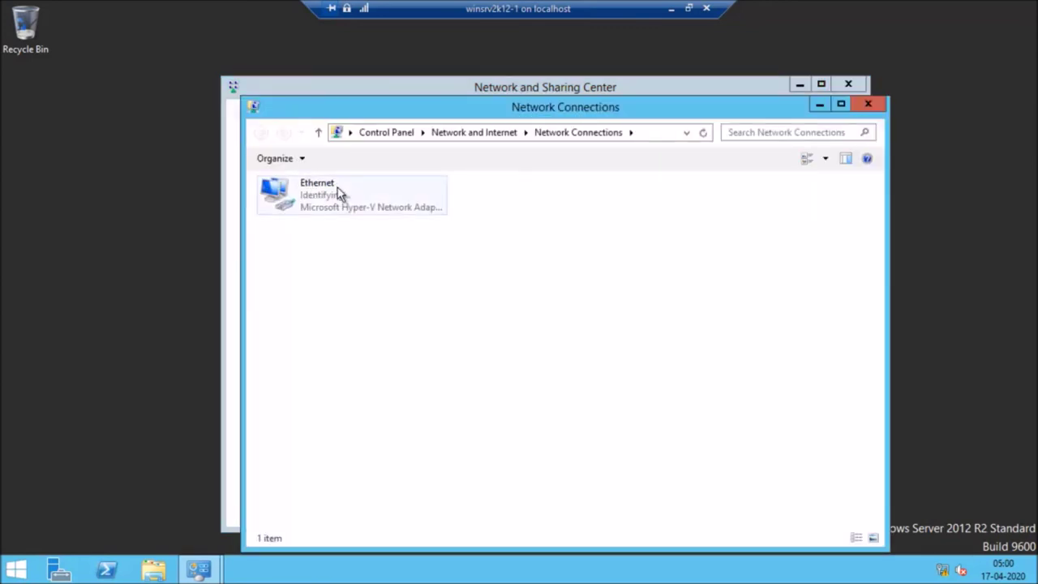
pyautogui.click(321, 197)
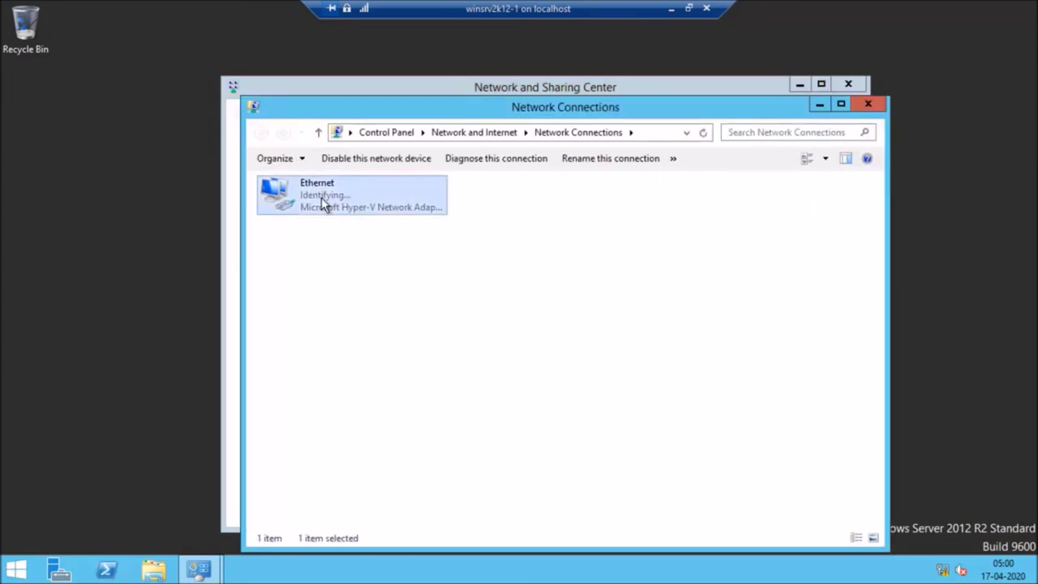
pyautogui.rightClick(321, 197)
pyautogui.click(402, 340)
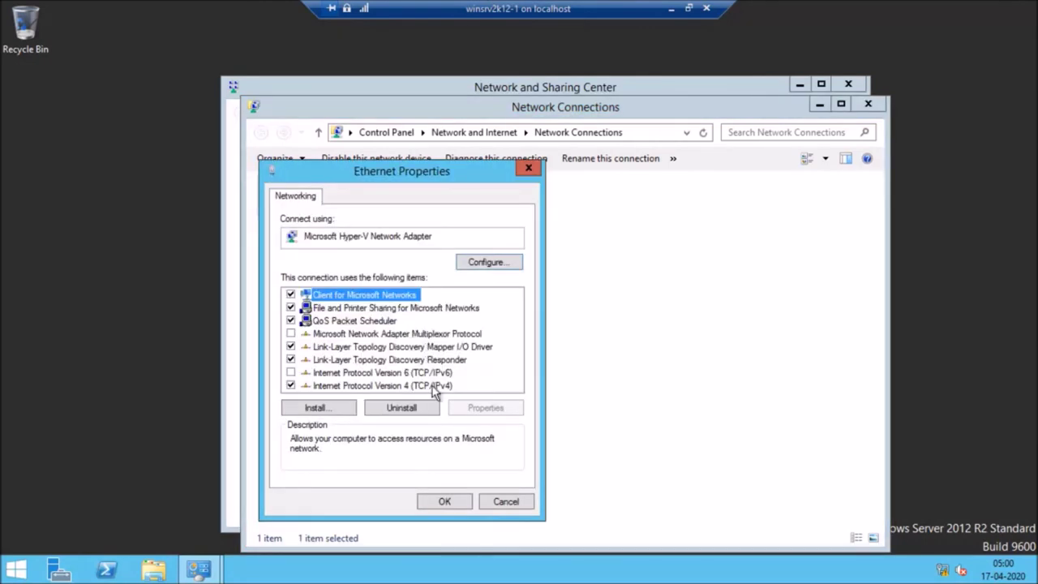
# Step: Set the VM adapter's IPv4 to static 192.168.3.6, mask 255.255.255.0, and confirm
pyautogui.click(435, 386)
pyautogui.click(503, 409)
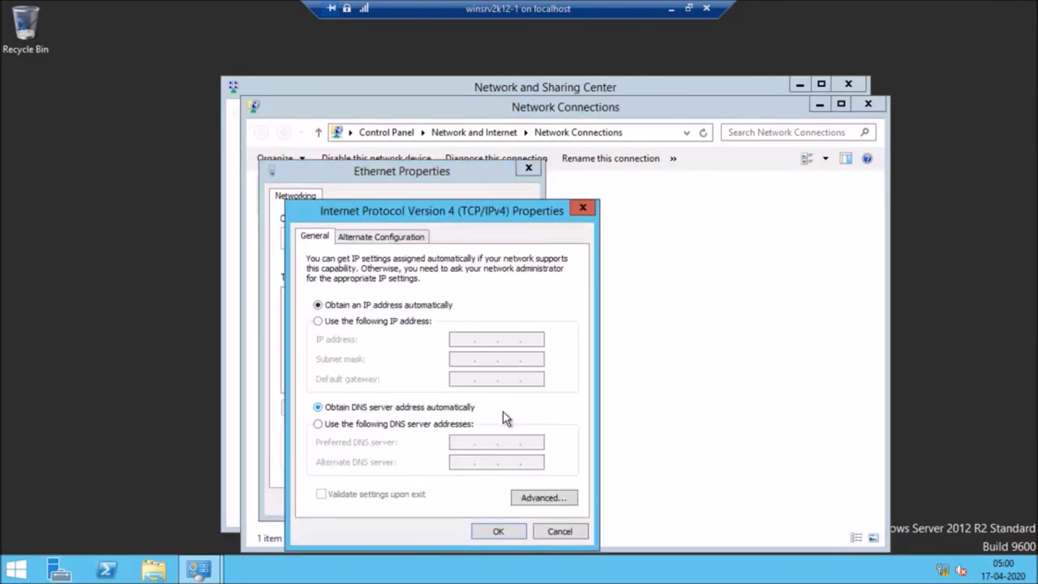
pyautogui.click(318, 321)
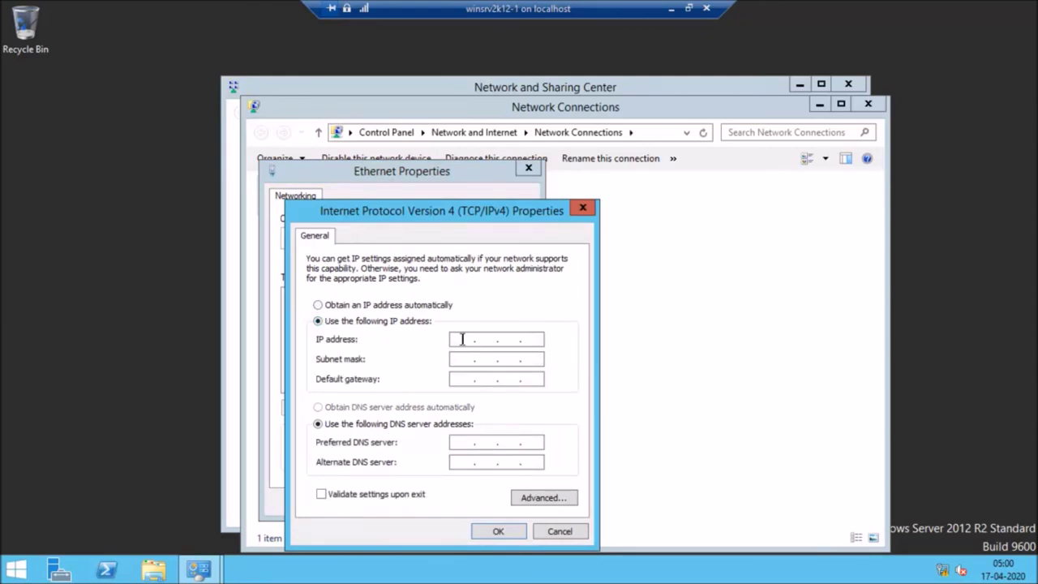
pyautogui.click(463, 339)
pyautogui.write('192468')
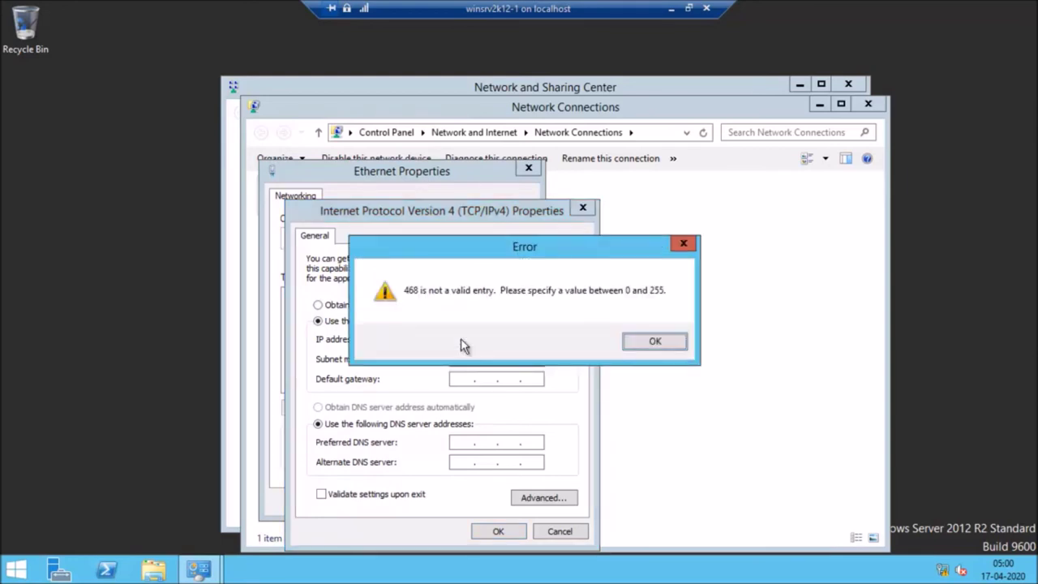
pyautogui.click(655, 341)
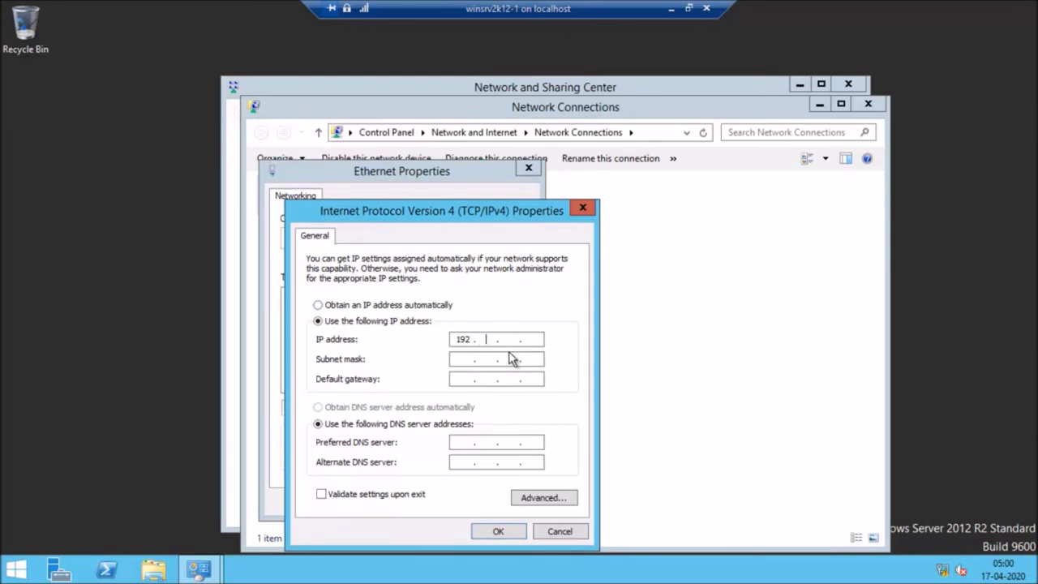
pyautogui.write('168')
pyautogui.click(463, 360)
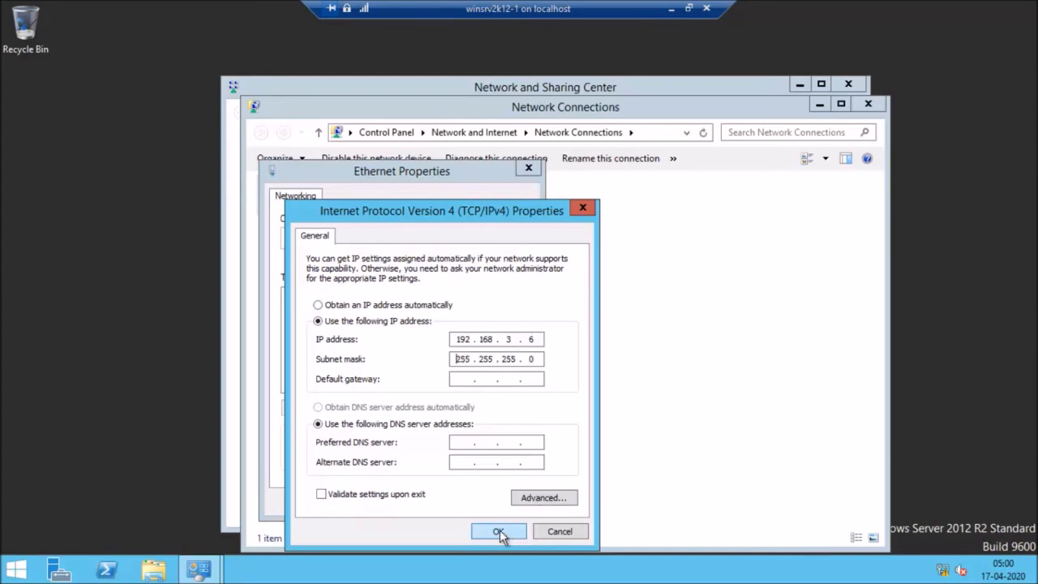
pyautogui.click(498, 532)
pyautogui.click(451, 499)
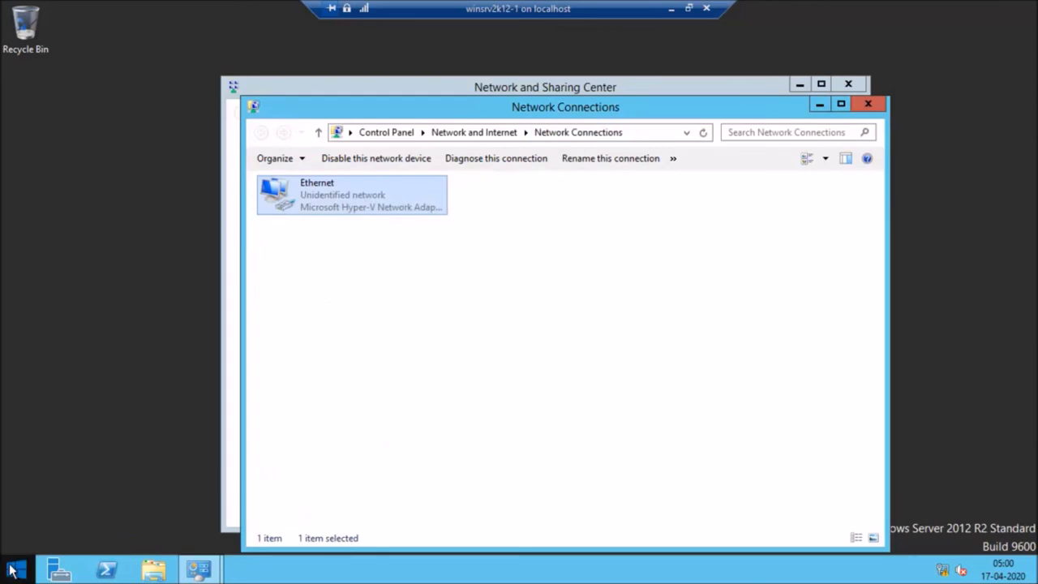
# Step: Open Command Prompt (Admin) in the VM, then minimize the VM and Hyper-V Manager windows
pyautogui.rightClick(18, 566)
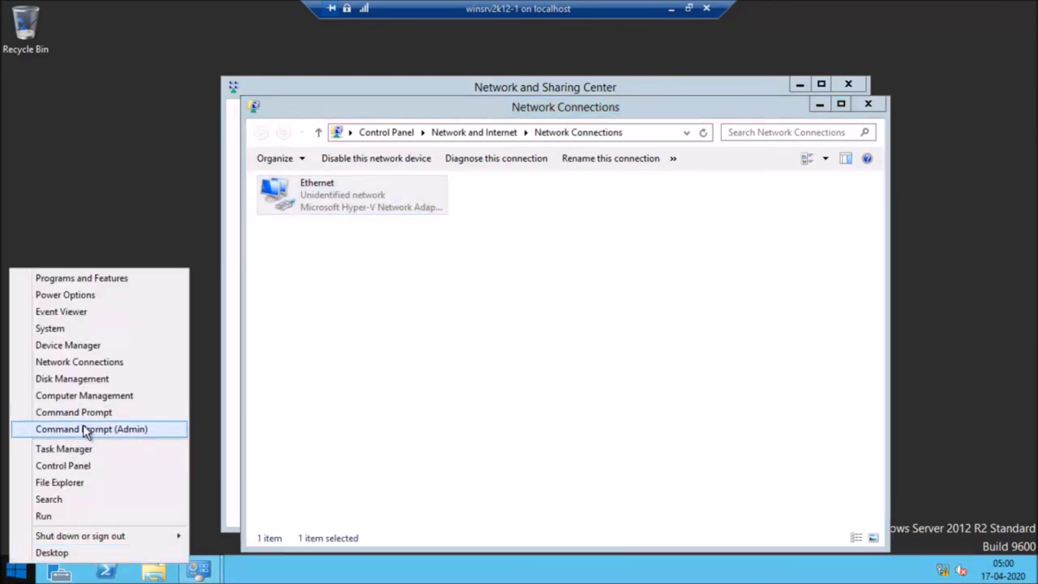
pyautogui.click(86, 429)
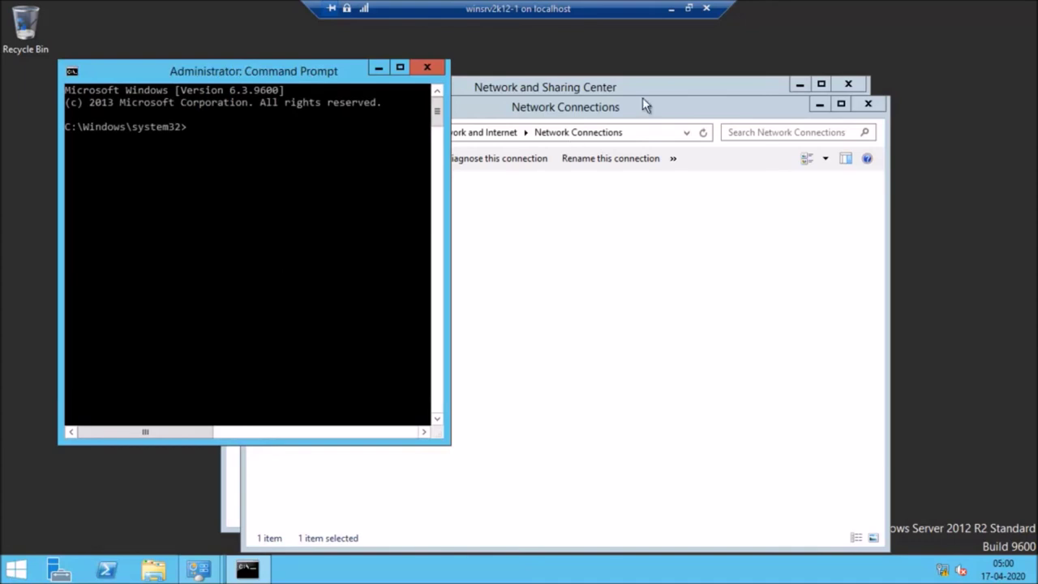
pyautogui.click(672, 8)
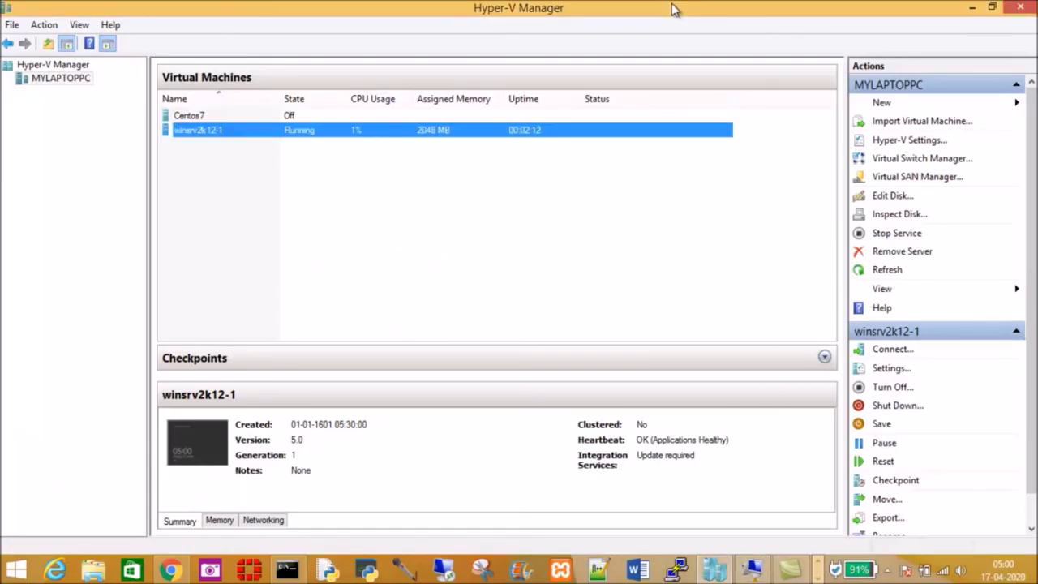
pyautogui.click(972, 7)
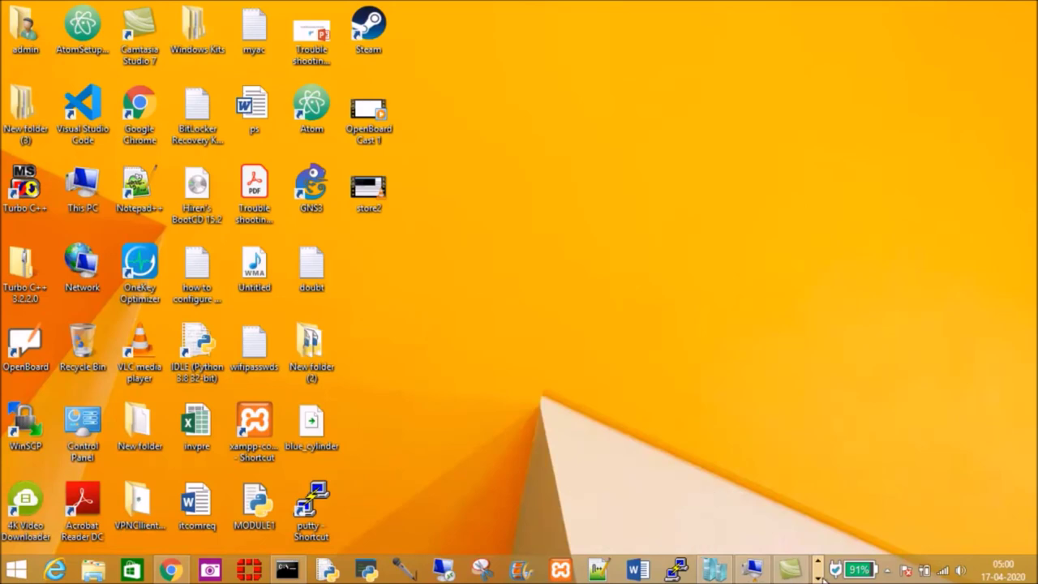
# Step: Check the vEthernet (Virtual Switchint) details show IPv4 192.168.3.5, then return to Hyper-V Manager
pyautogui.click(820, 577)
pyautogui.moveTo(165, 574)
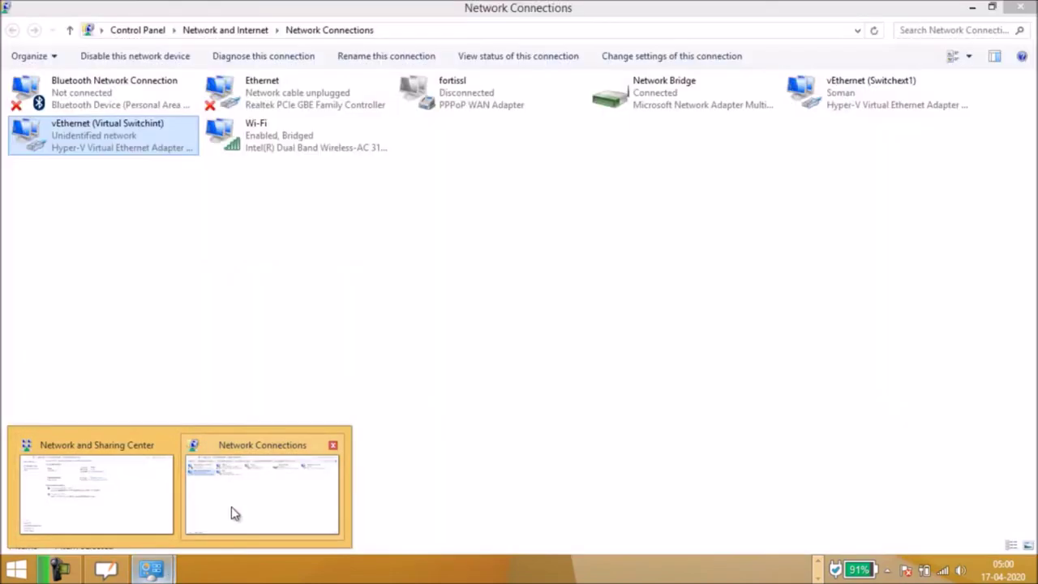
pyautogui.click(235, 515)
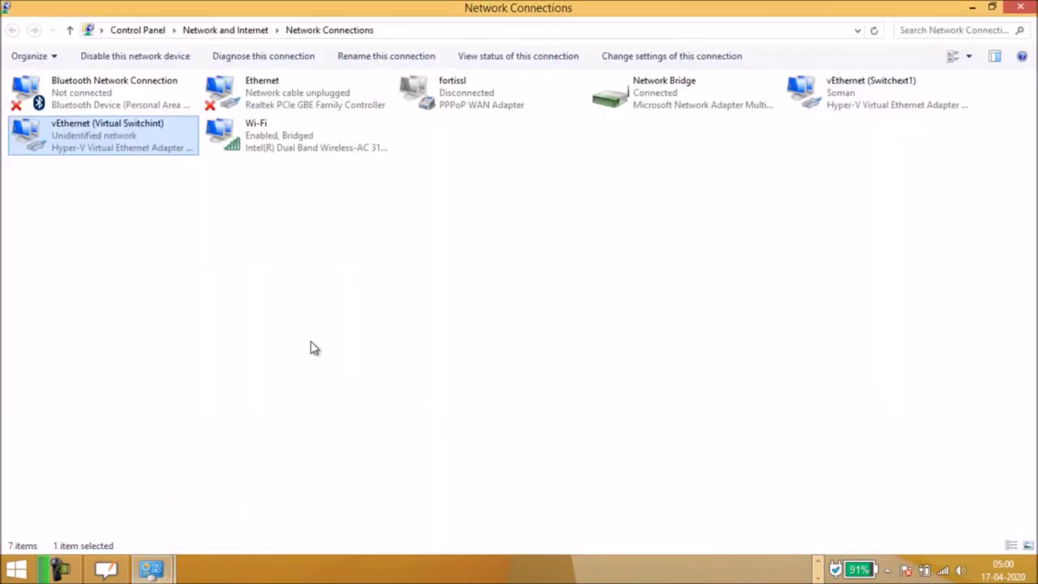
pyautogui.doubleClick(75, 138)
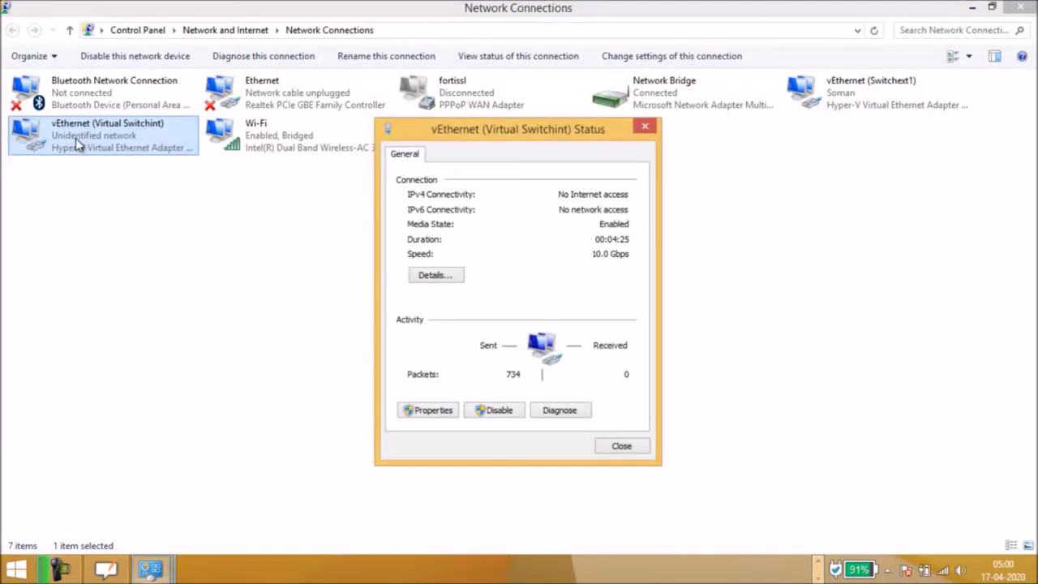
pyautogui.click(435, 276)
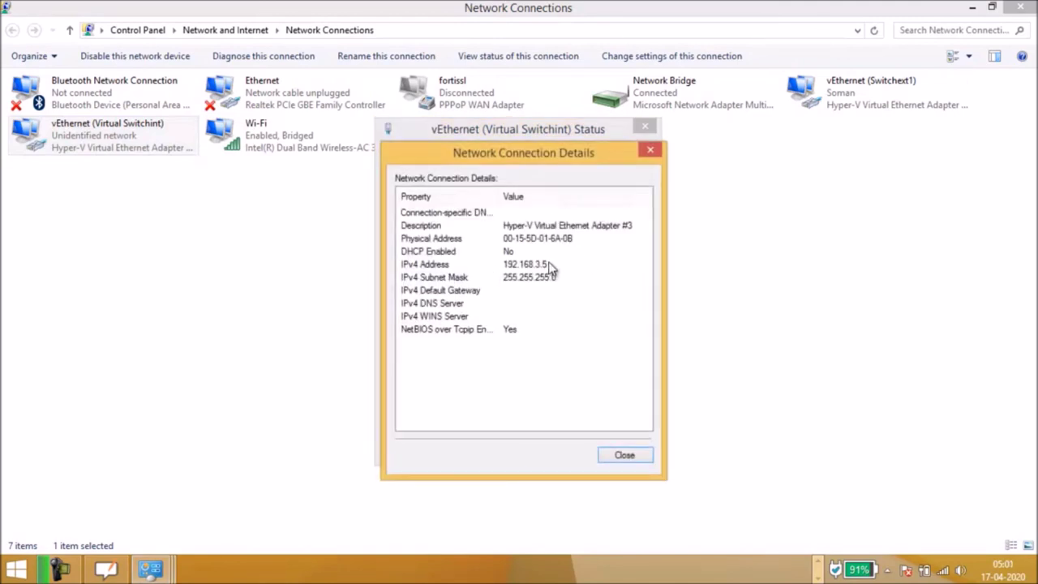
pyautogui.click(646, 459)
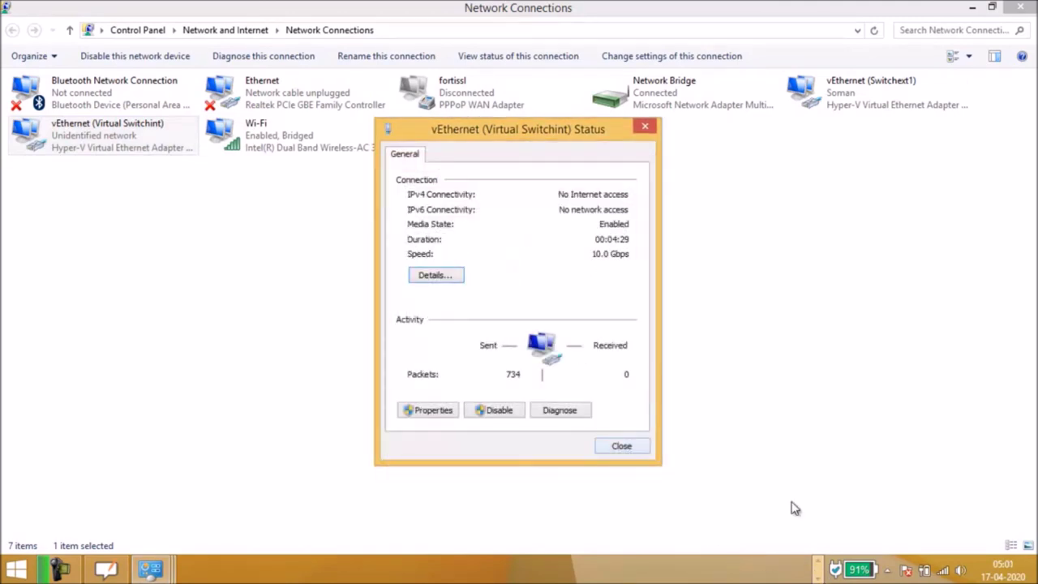
pyautogui.click(622, 447)
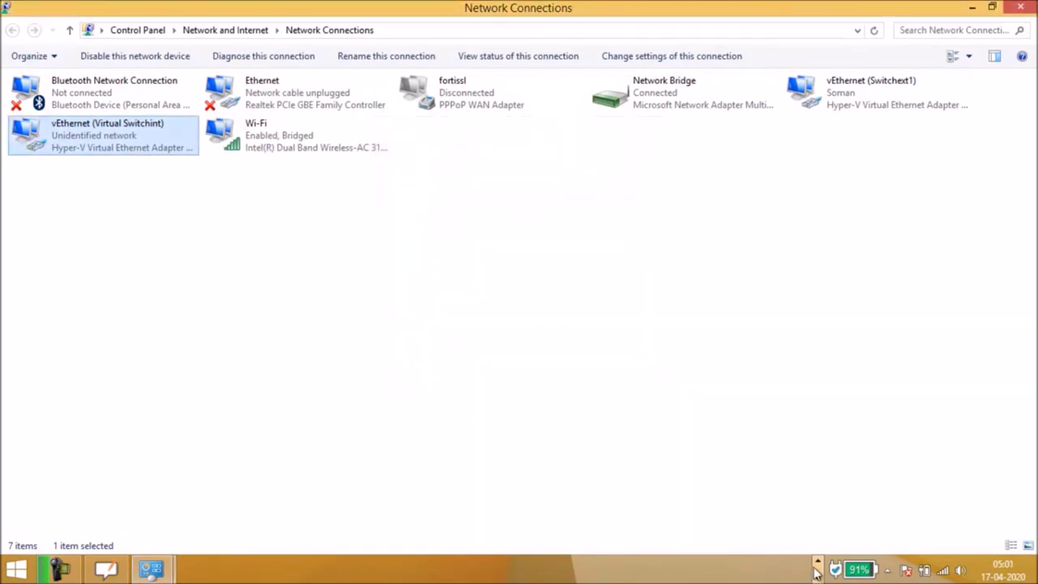
pyautogui.click(714, 570)
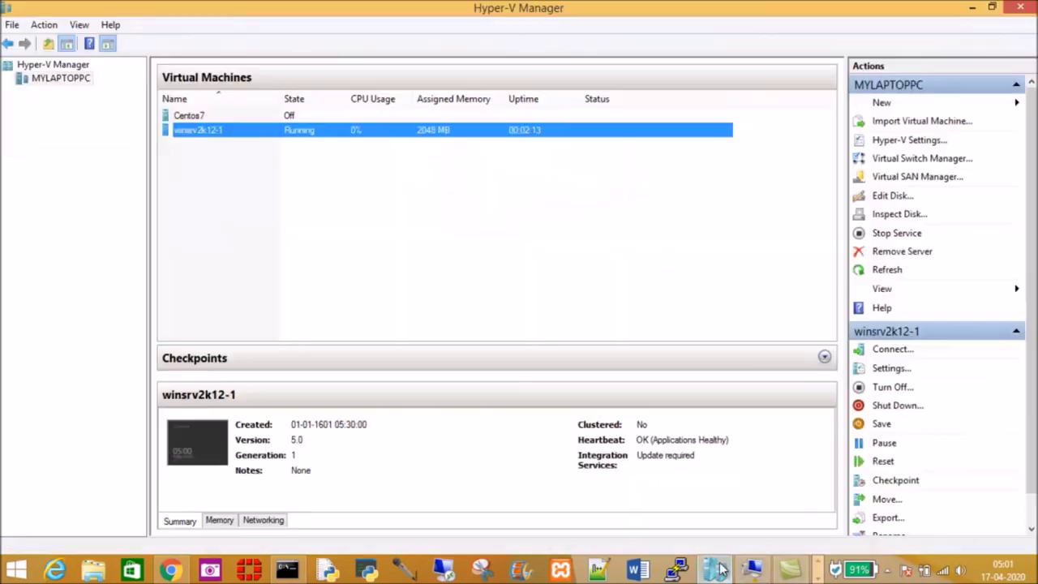
# Step: Run ping 192.168.3.5 in the VM's Command Prompt; it returns Request timed out
pyautogui.click(753, 569)
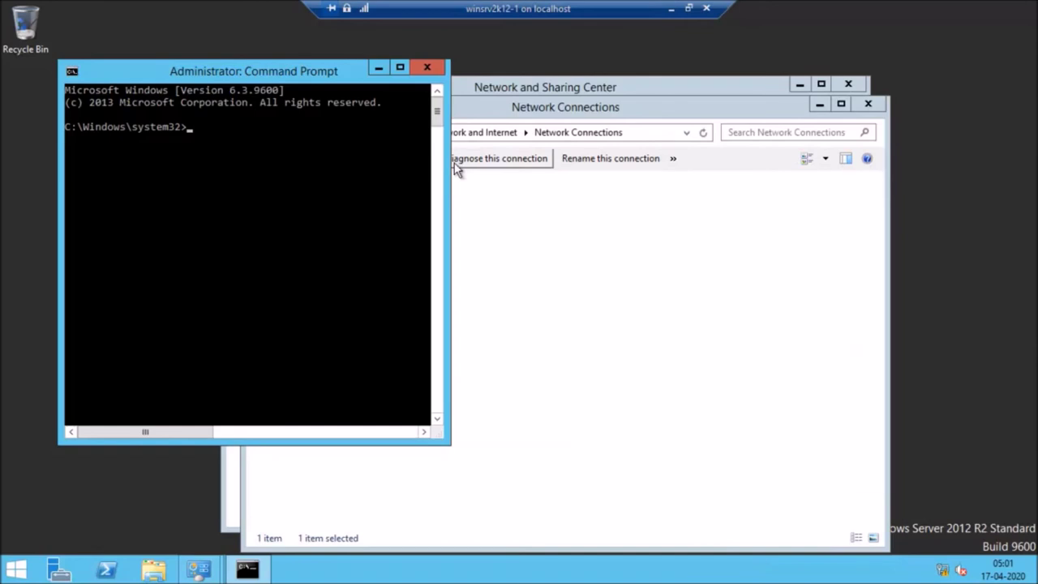
pyautogui.moveTo(444, 163); pyautogui.dragTo(654, 148)
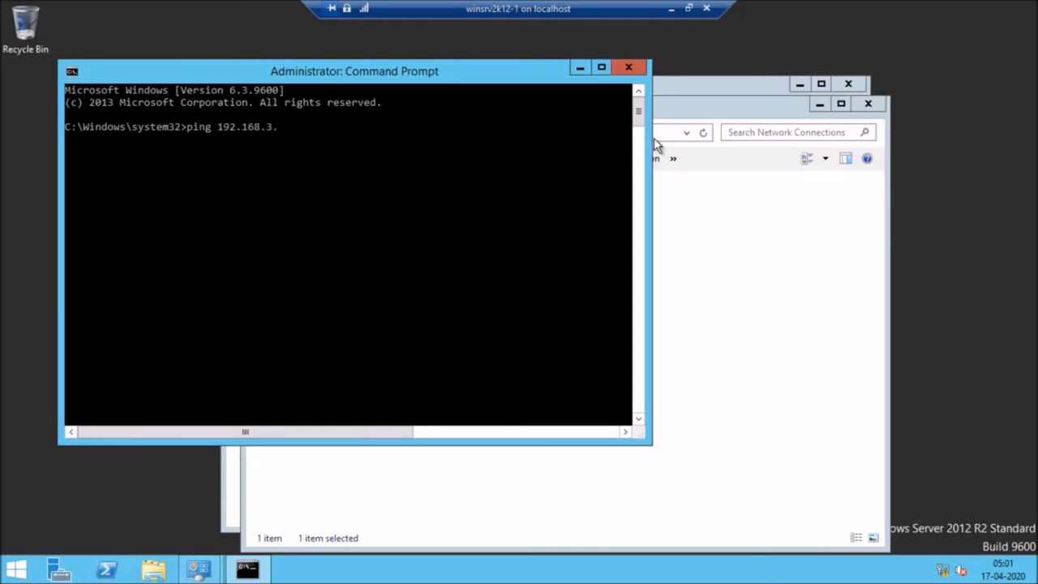
pyautogui.press('Return')
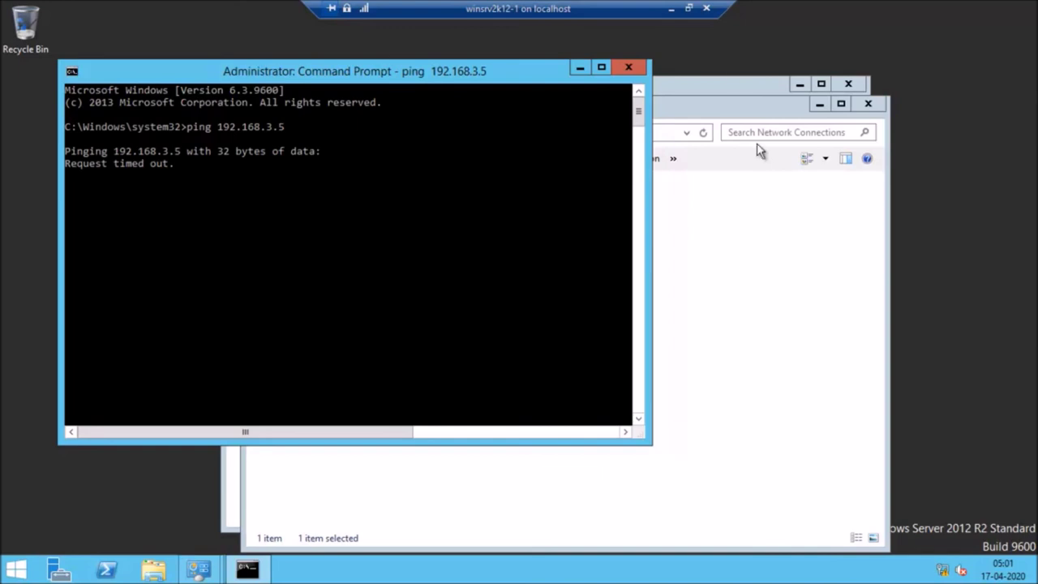
pyautogui.click(674, 8)
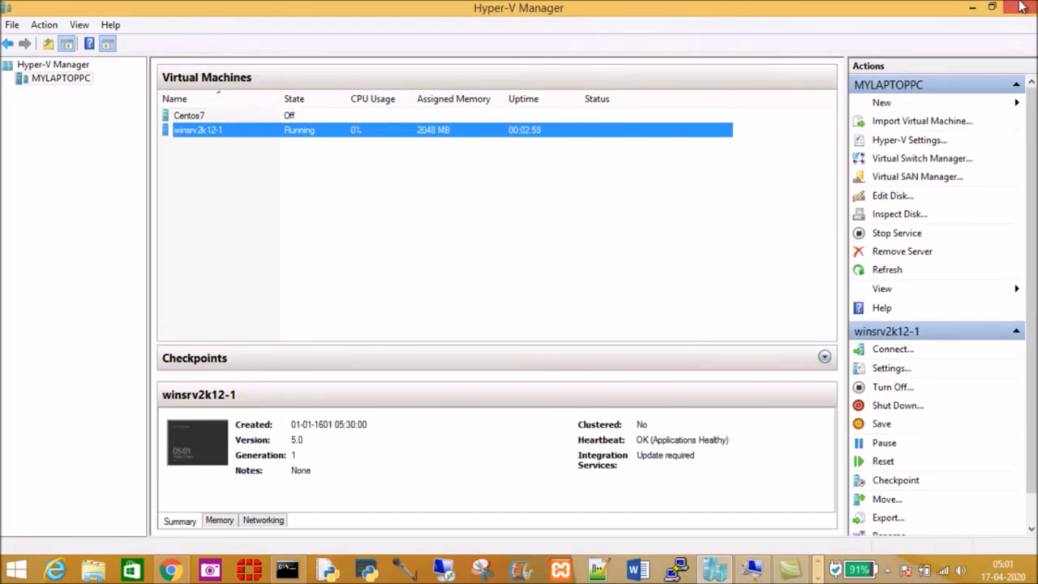
# Step: Reach the host's Windows Firewall page via Network and Sharing Center and Control Panel
pyautogui.click(972, 8)
pyautogui.click(972, 7)
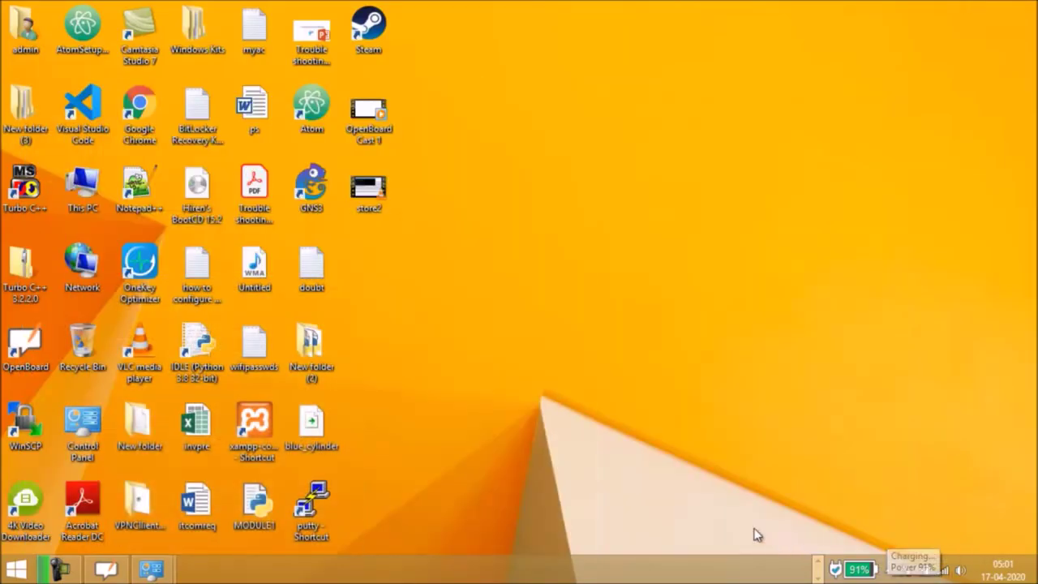
pyautogui.moveTo(162, 570)
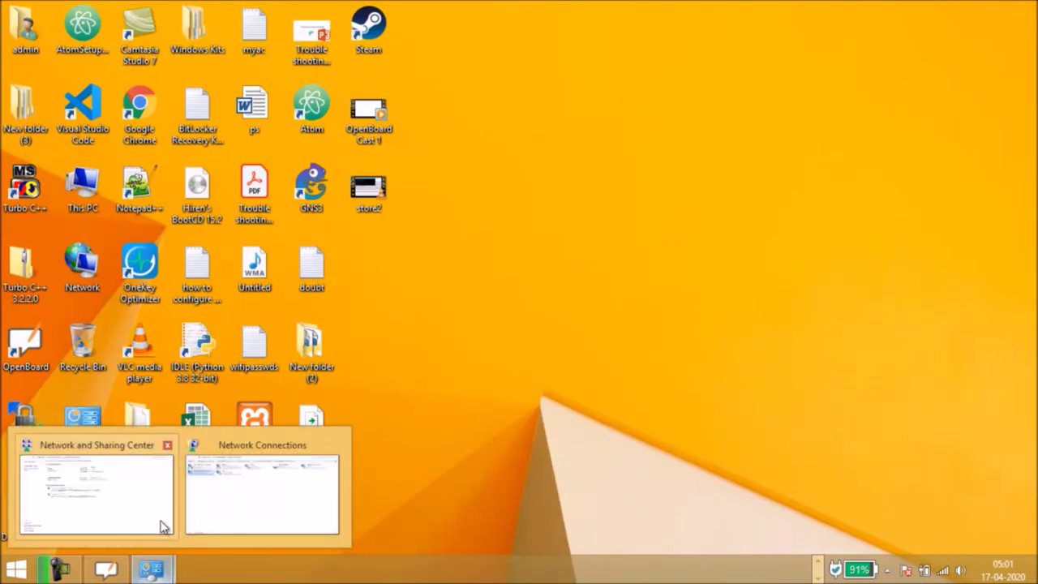
pyautogui.click(95, 495)
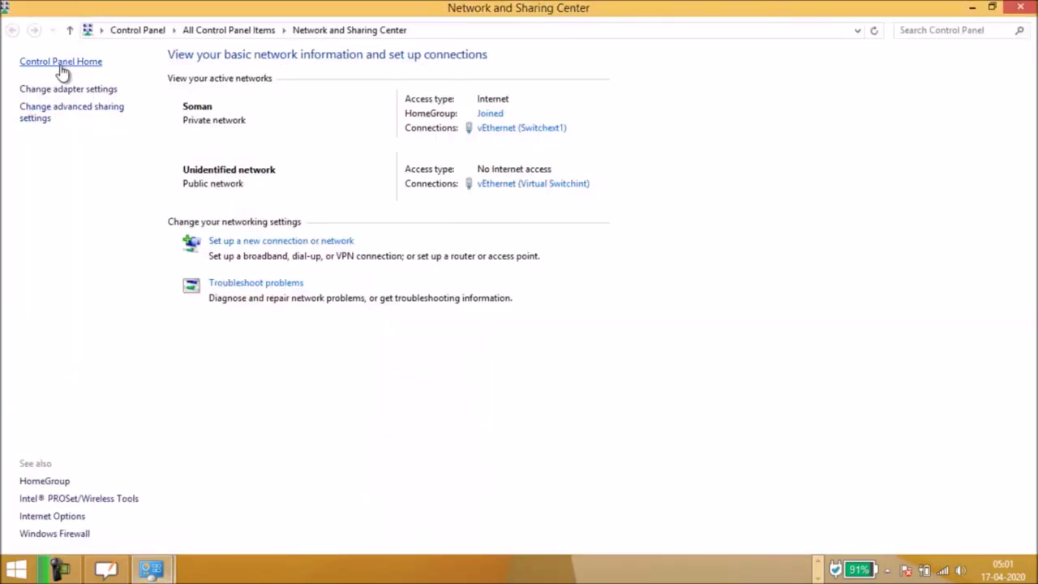
pyautogui.click(63, 64)
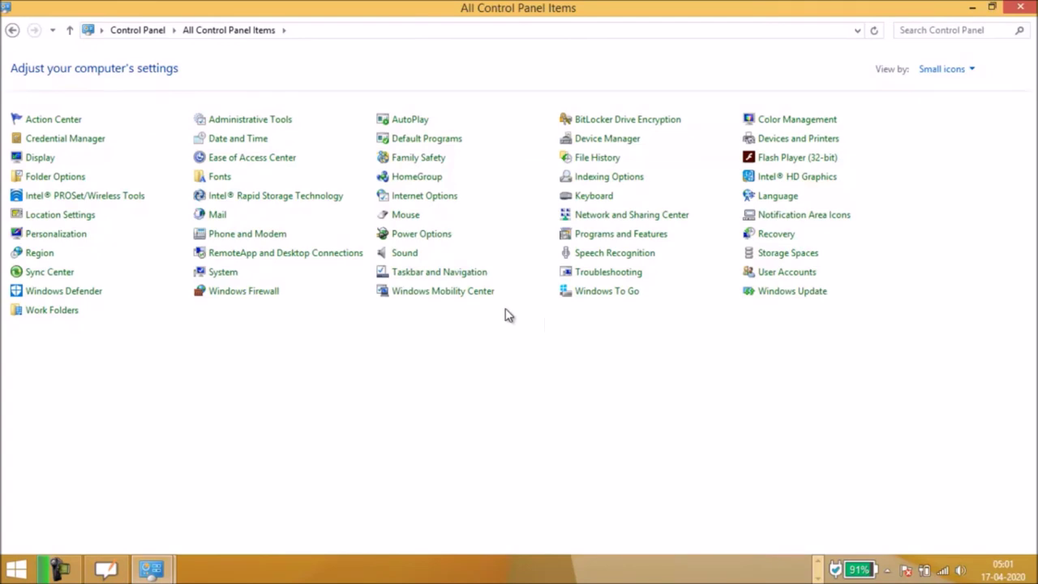
pyautogui.click(253, 295)
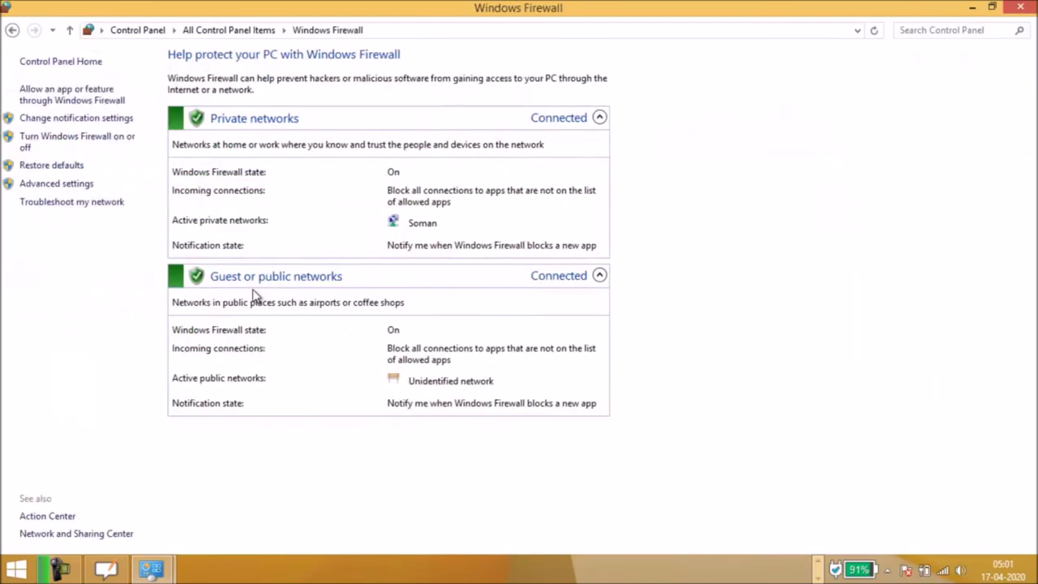
# Step: Choose Turn off Windows Firewall for both private and public networks and save
pyautogui.click(72, 143)
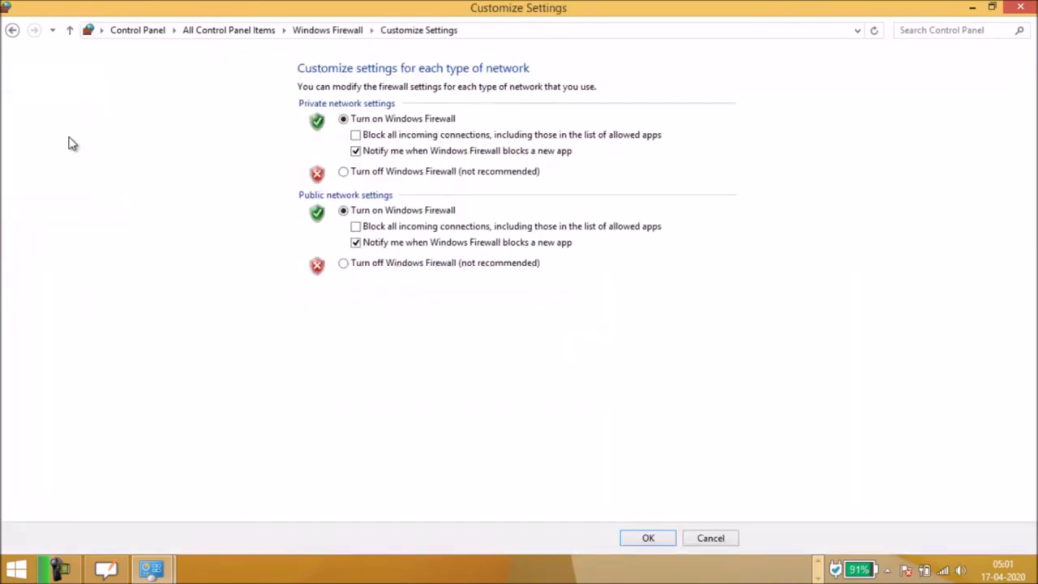
pyautogui.click(344, 172)
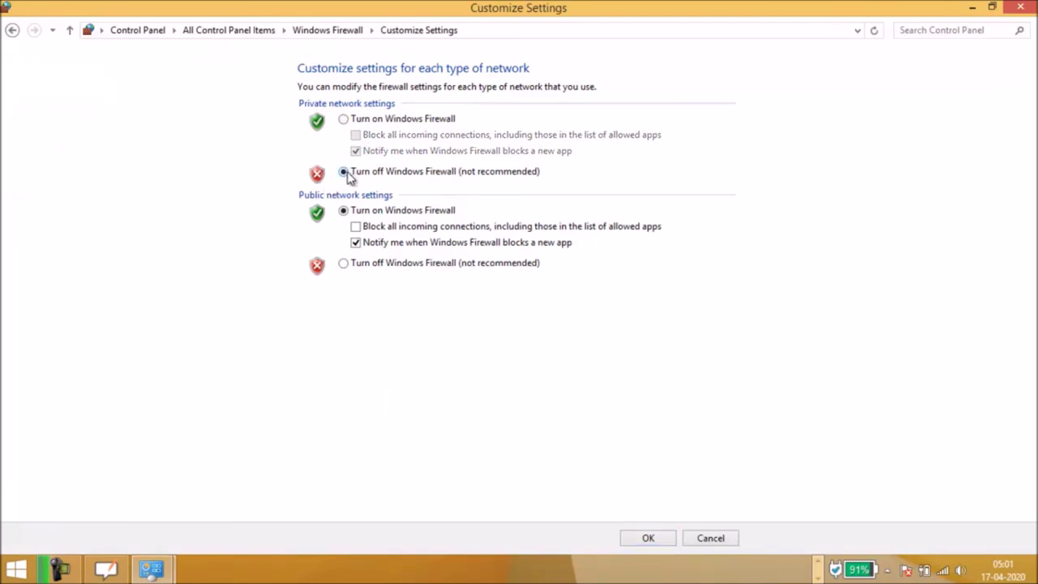
pyautogui.click(348, 265)
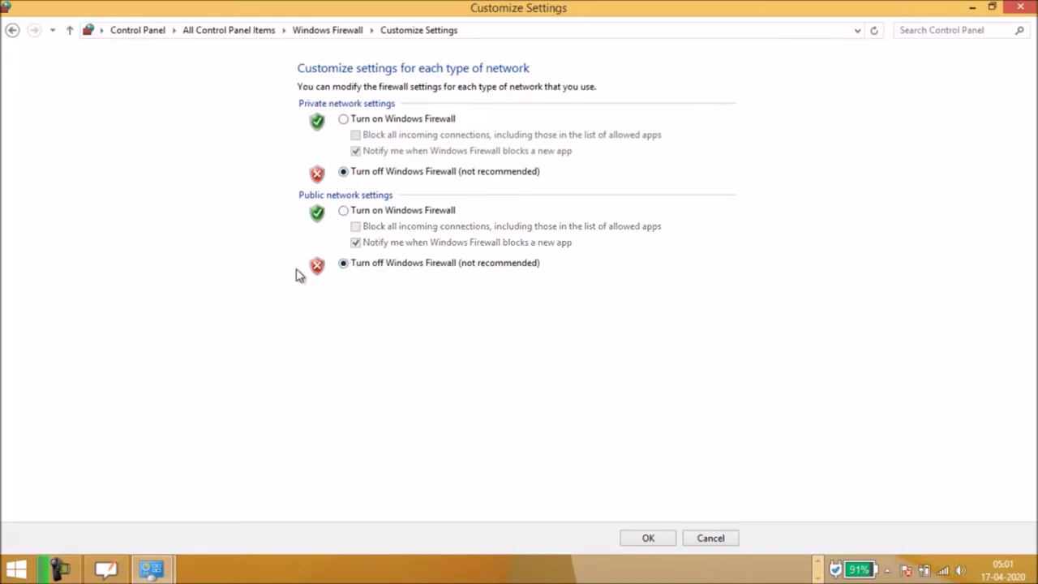
pyautogui.click(653, 539)
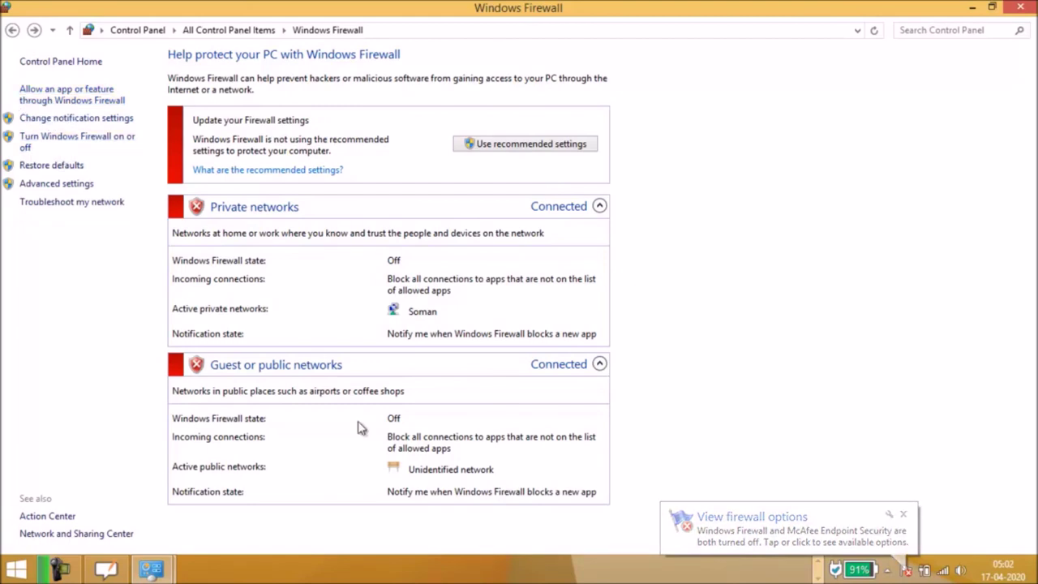
pyautogui.click(819, 569)
# Step: Rerun ping 192.168.3.5 in the VM's Command Prompt and get replies
pyautogui.moveTo(754, 570)
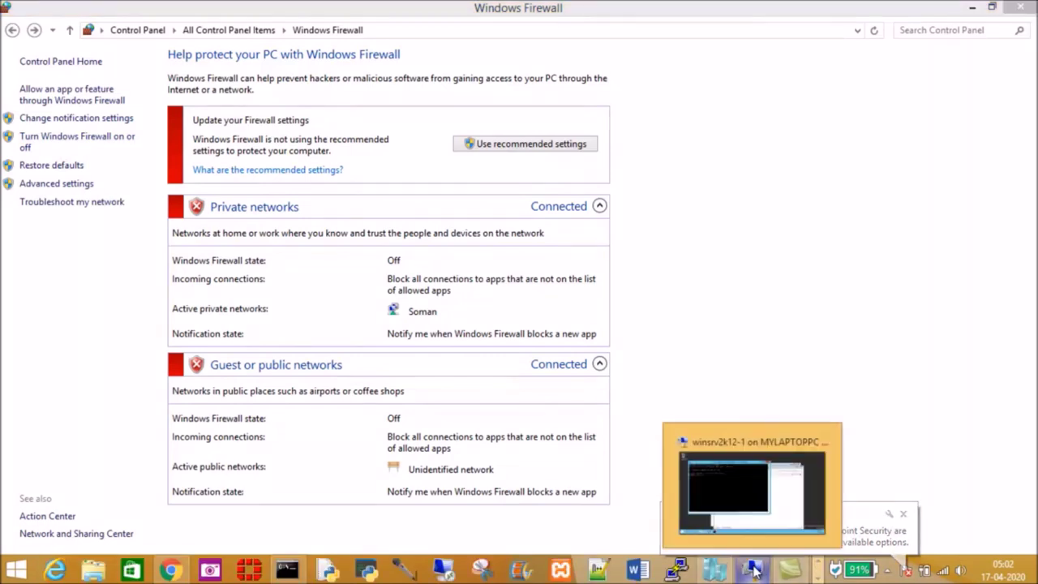
pyautogui.click(779, 458)
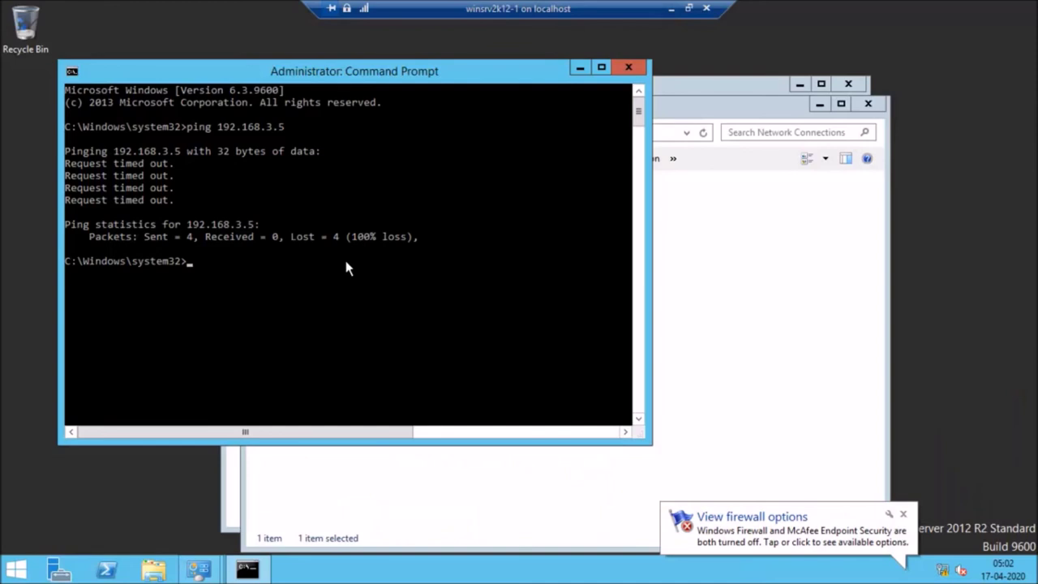
pyautogui.press('Up')
pyautogui.press('Return')
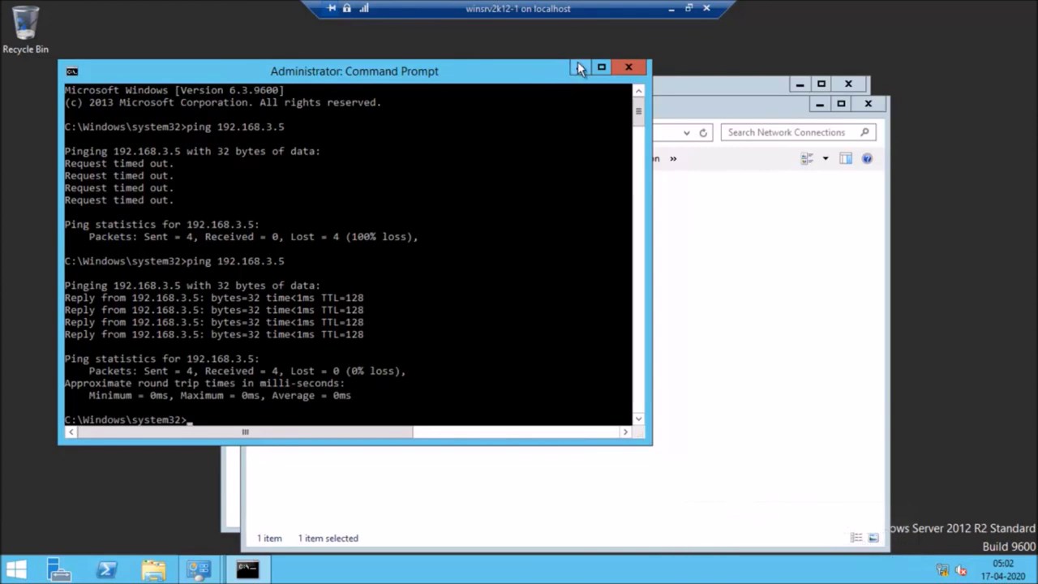
pyautogui.click(669, 7)
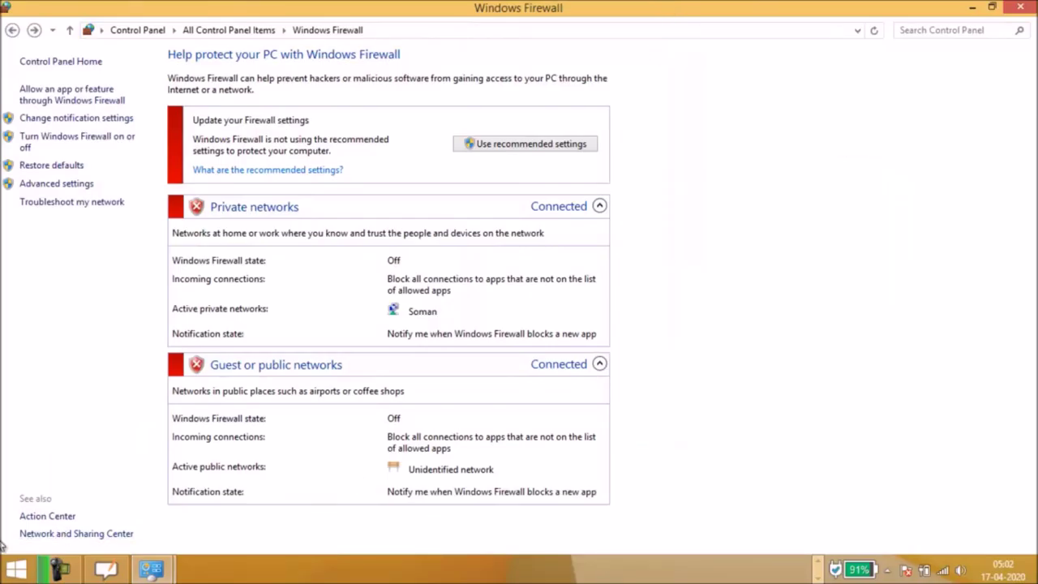
# Step: Rerun ping 192.168.3.6 in the host's administrator Command Prompt and get replies
pyautogui.rightClick(16, 570)
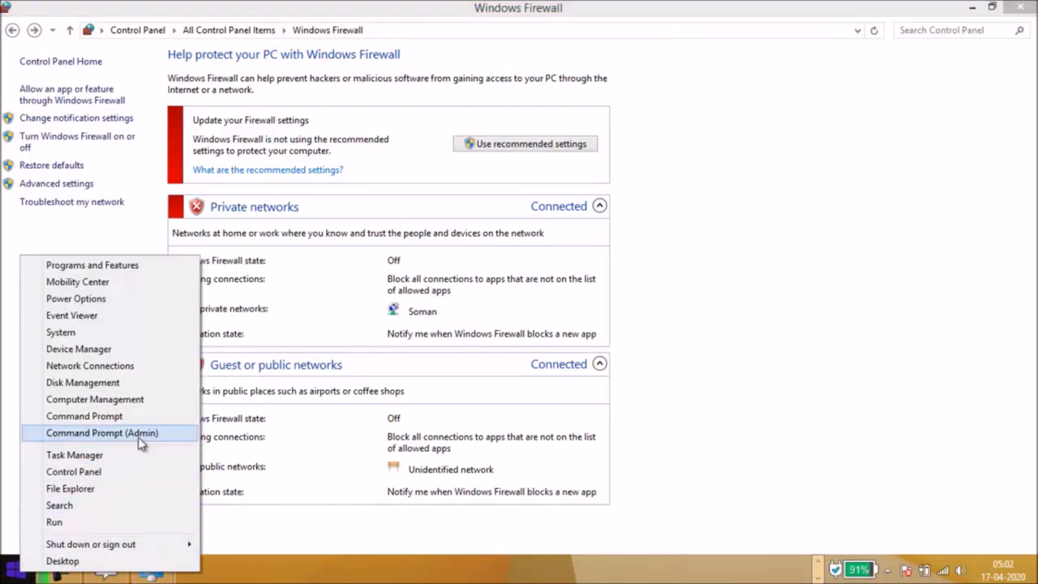
pyautogui.click(822, 560)
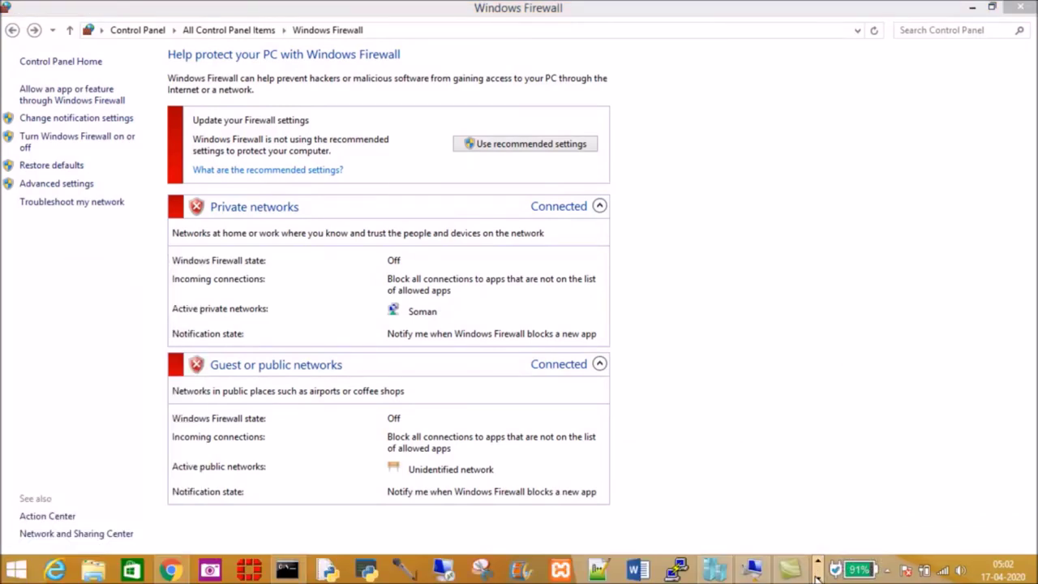
pyautogui.click(290, 573)
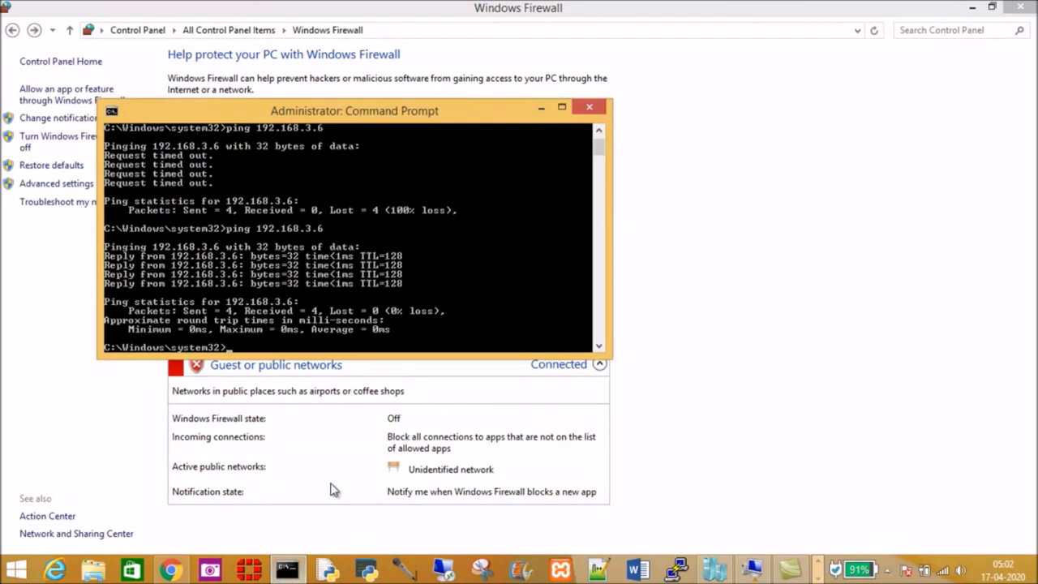
pyautogui.press('Up')
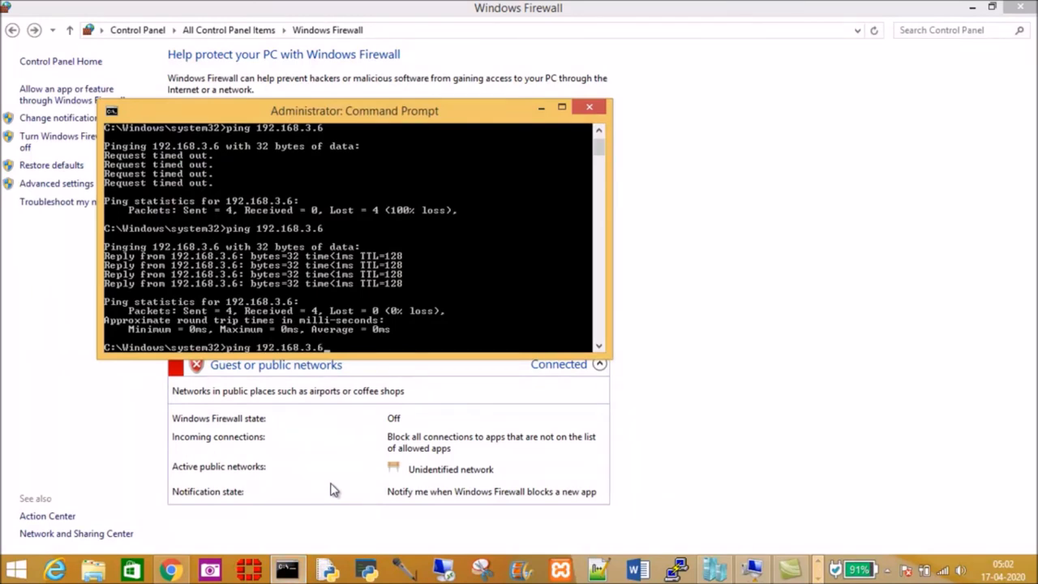
pyautogui.press('Return')
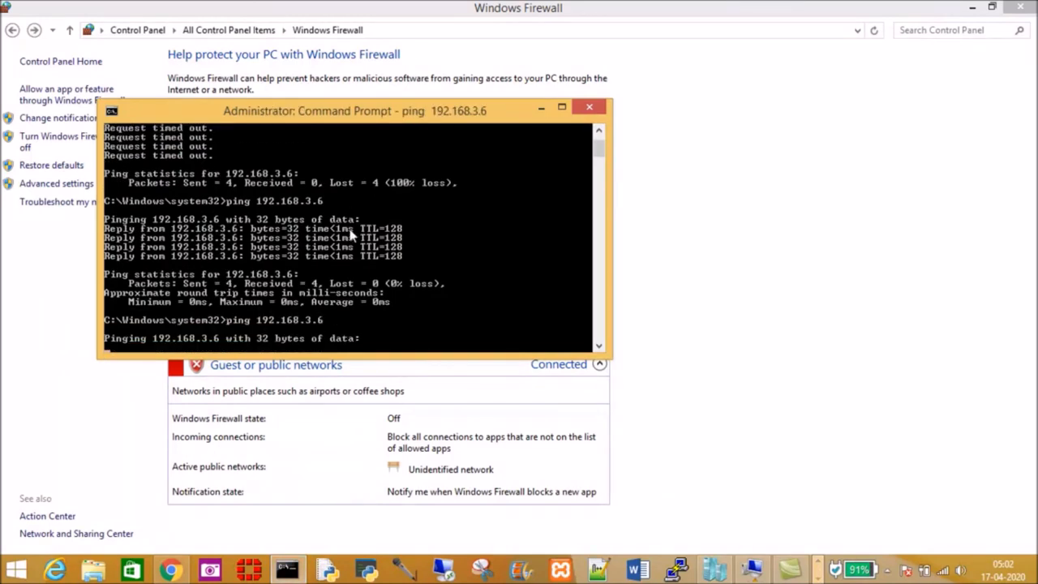
pyautogui.click(753, 572)
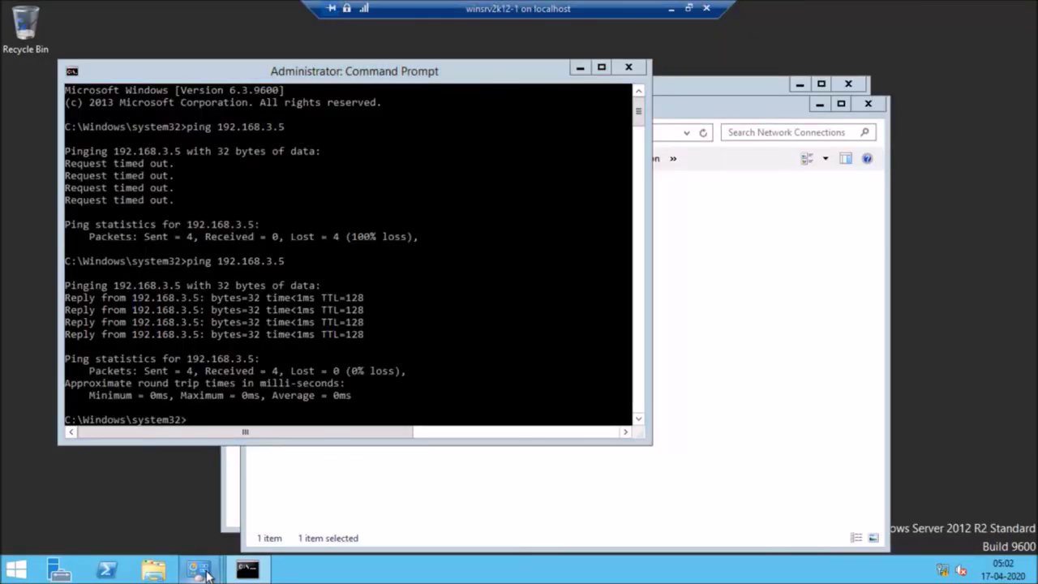
# Step: In the VM's Control Panel Windows Firewall, select Turn off for both private and public profiles and apply
pyautogui.moveTo(200, 569)
pyautogui.click(156, 503)
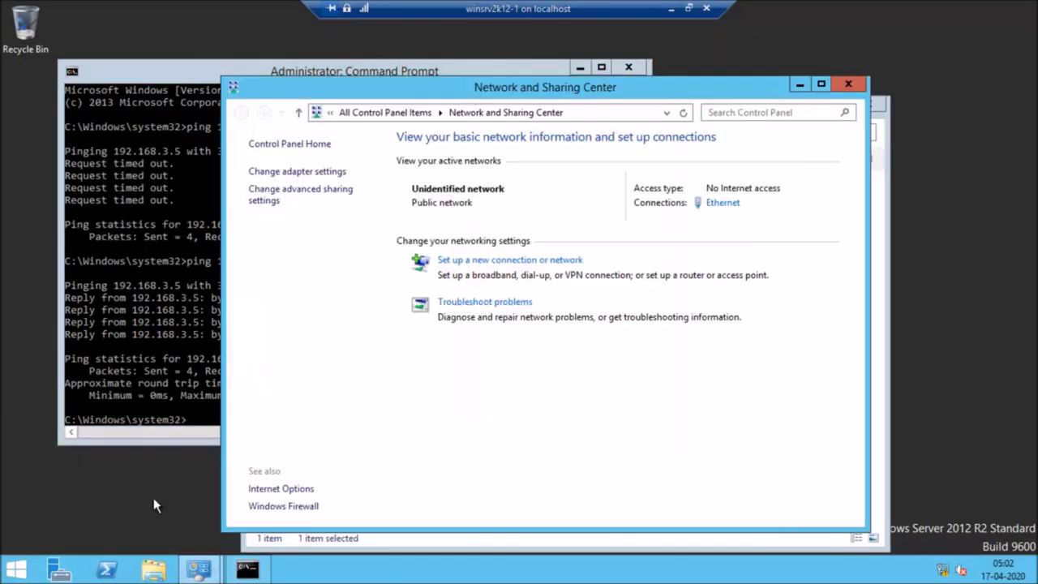
pyautogui.click(286, 144)
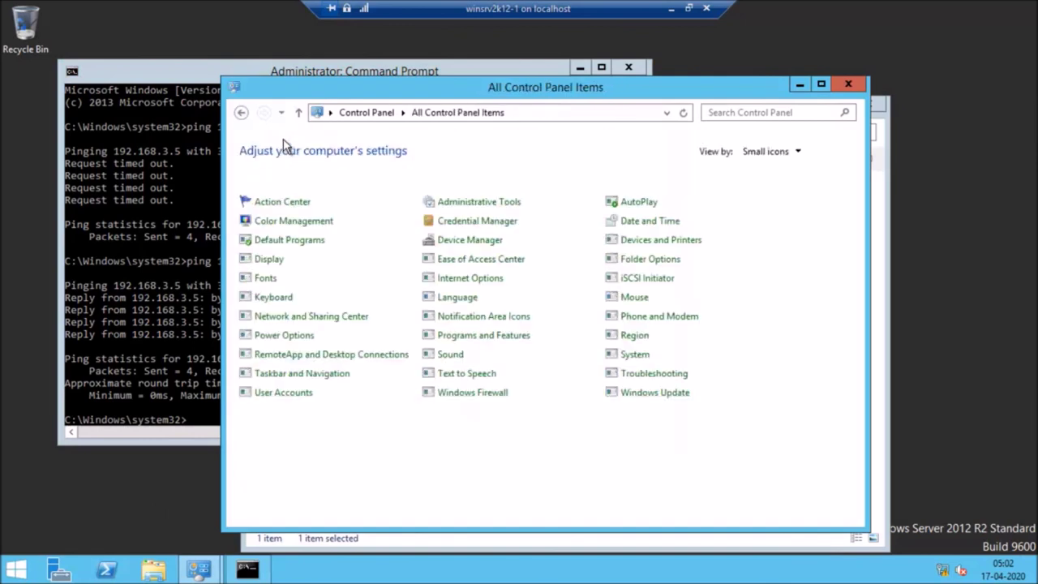
pyautogui.click(466, 394)
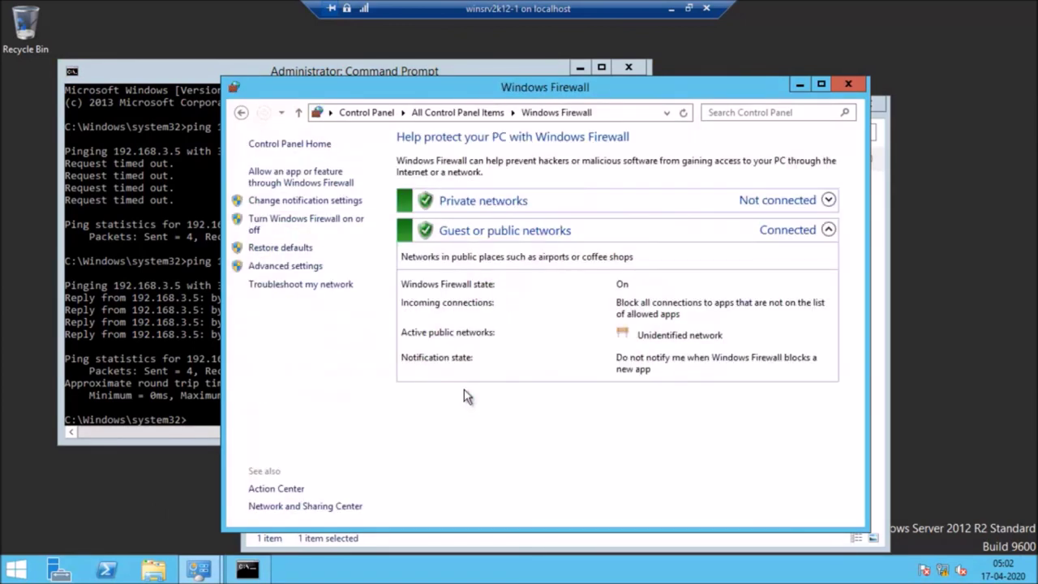
pyautogui.click(290, 223)
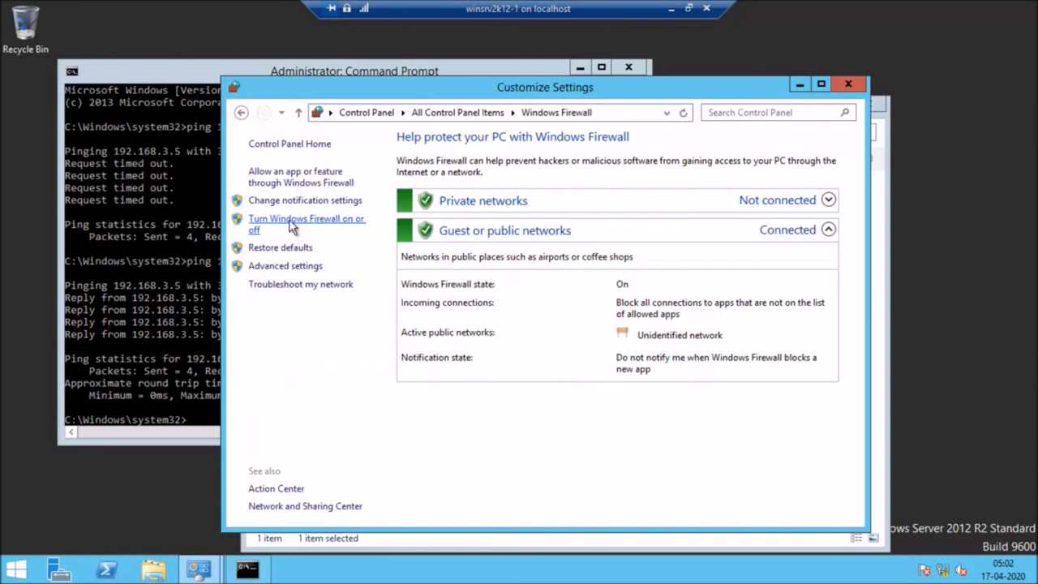
pyautogui.click(371, 255)
pyautogui.click(370, 347)
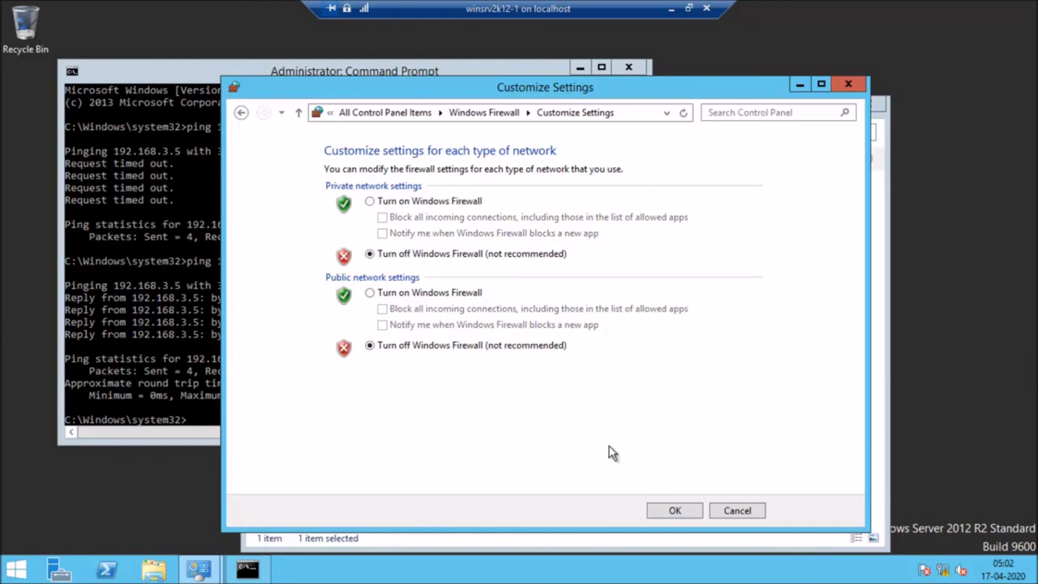
pyautogui.click(673, 512)
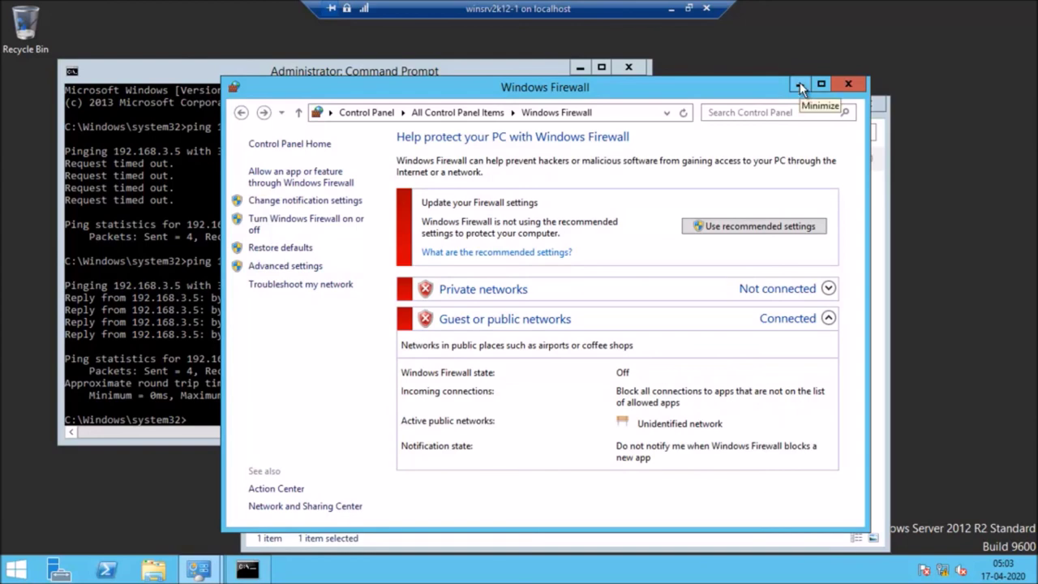
pyautogui.click(800, 82)
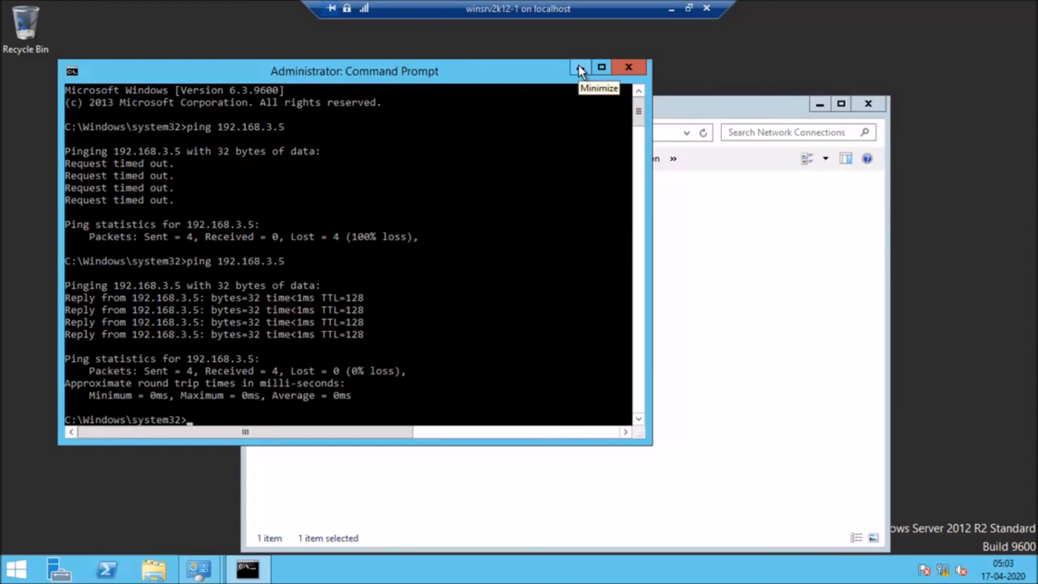
# Step: Rerun ping 192.168.3.6 on the host for replies, then minimize the host and VM windows
pyautogui.click(672, 6)
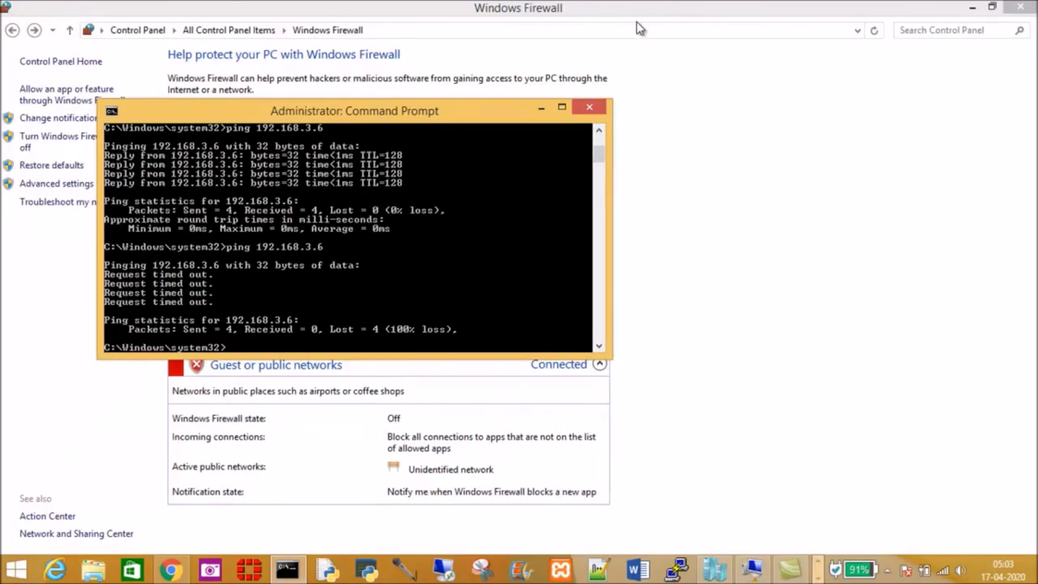
pyautogui.press('Up')
pyautogui.press('Return')
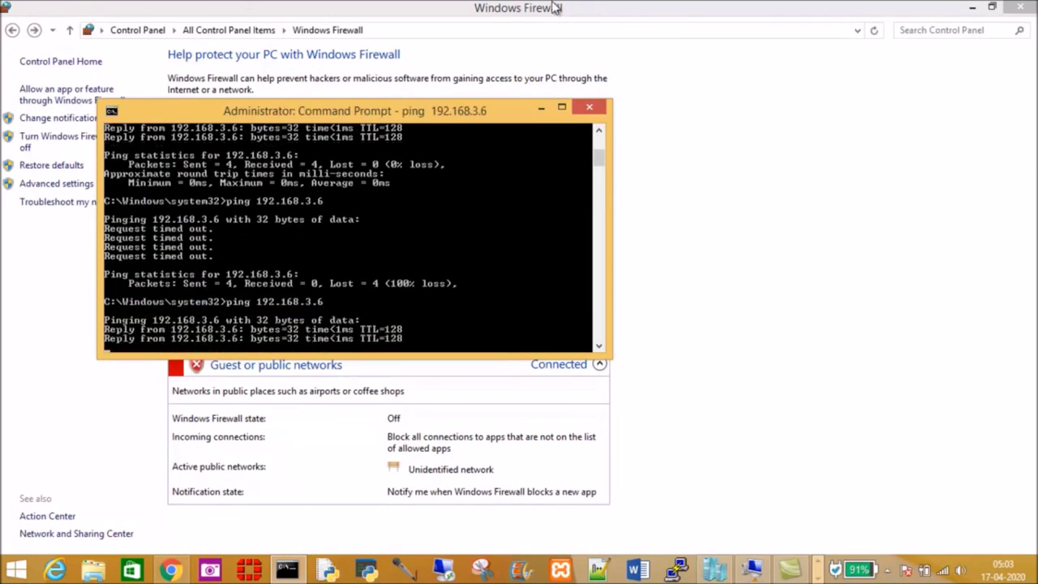
pyautogui.click(541, 110)
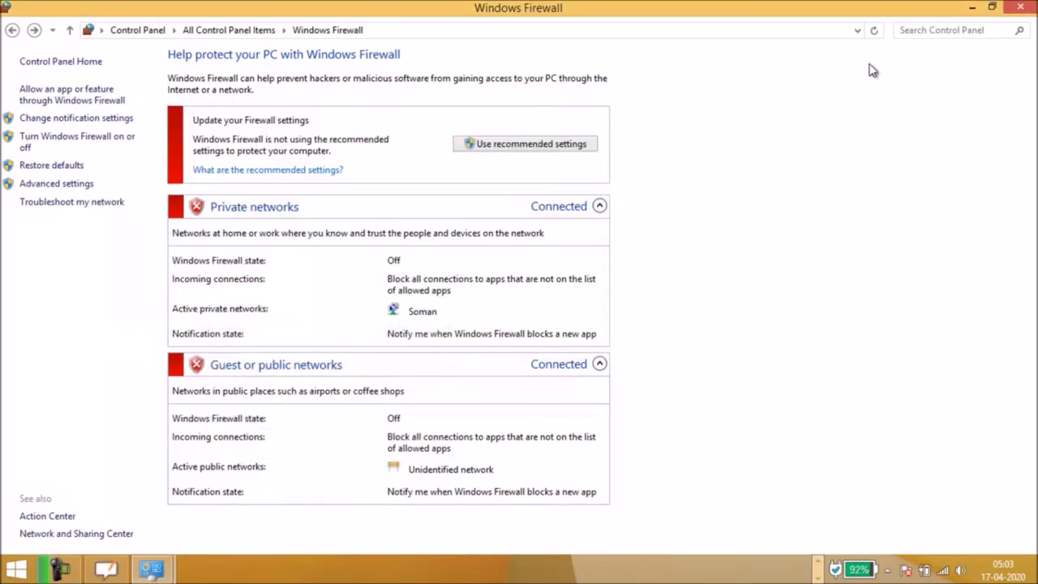
pyautogui.click(974, 8)
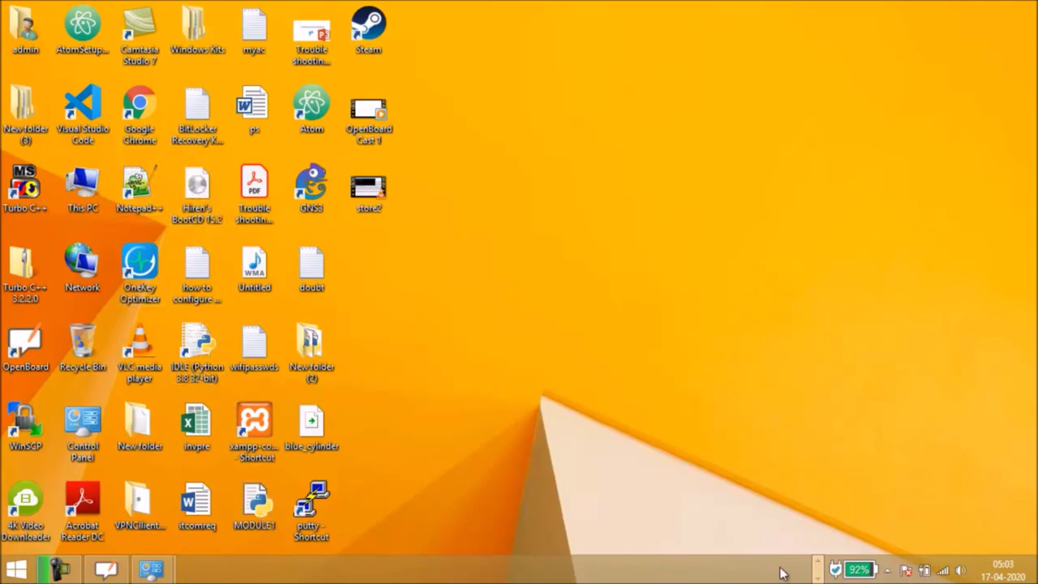
pyautogui.click(752, 570)
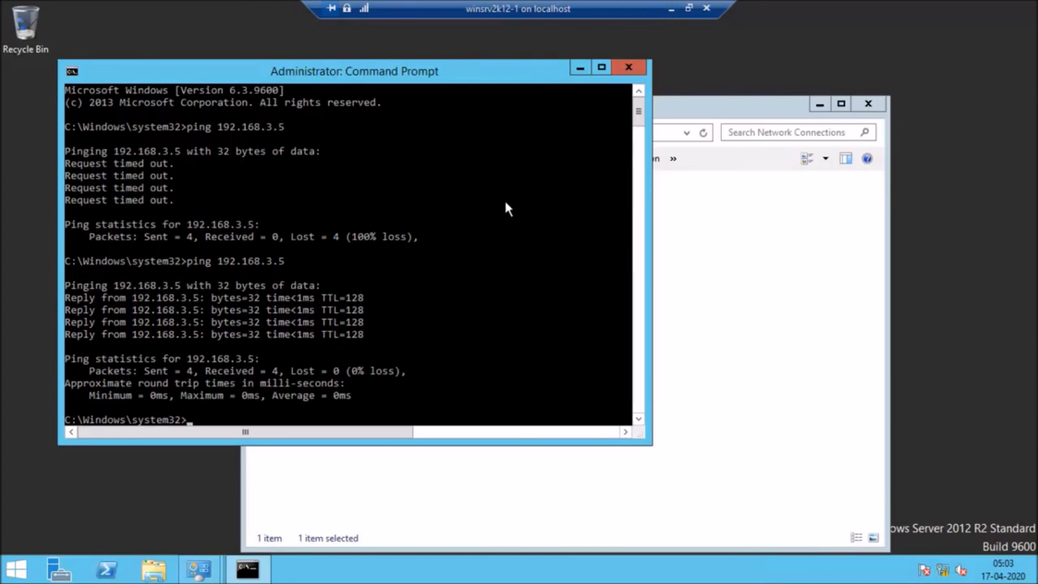
pyautogui.click(673, 8)
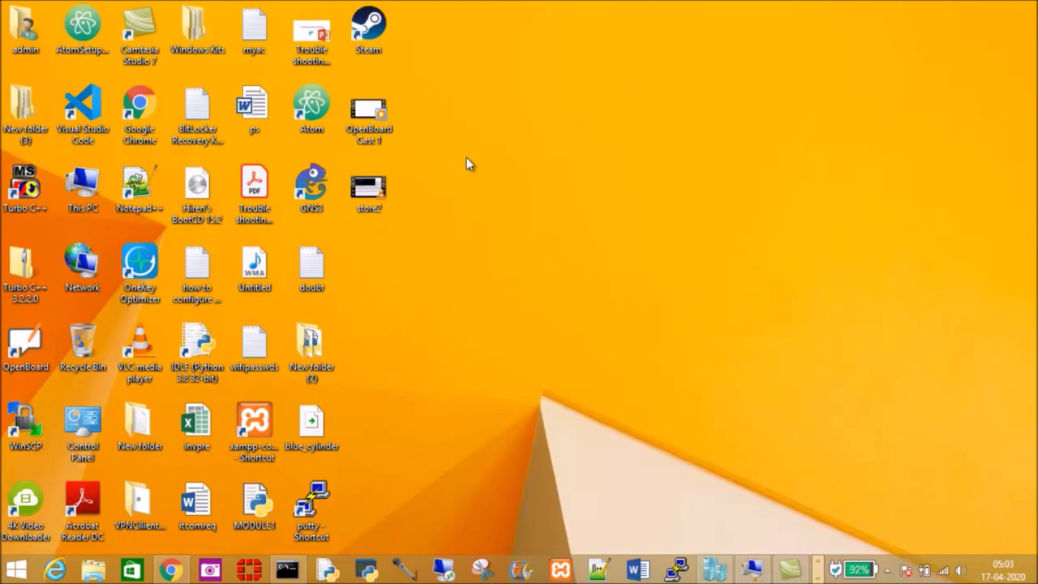
# Step: Open Virtual Switch Manager from Hyper-V Manager's Actions pane and select the Internal type
pyautogui.click(716, 571)
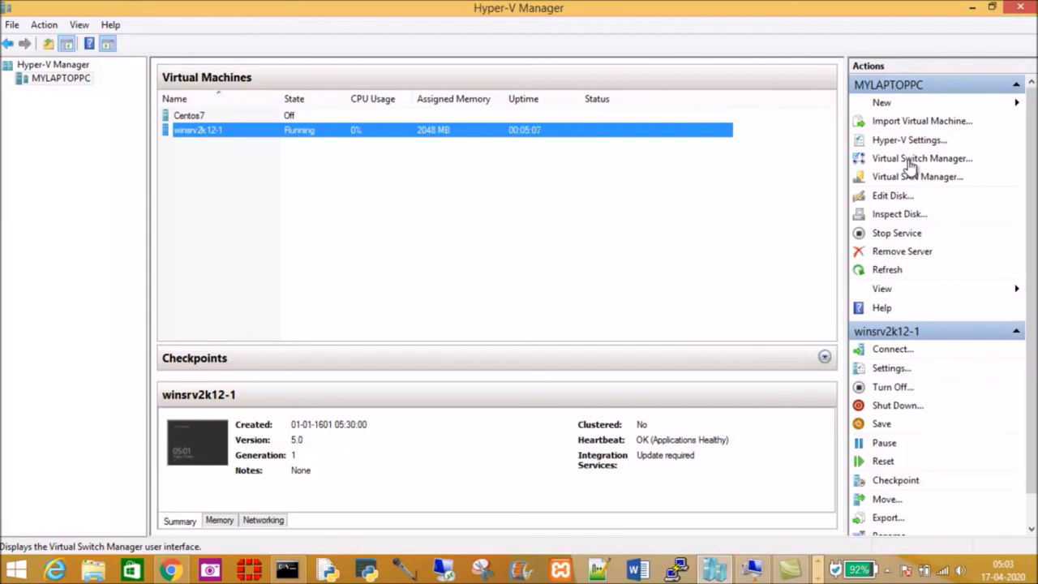
pyautogui.click(909, 161)
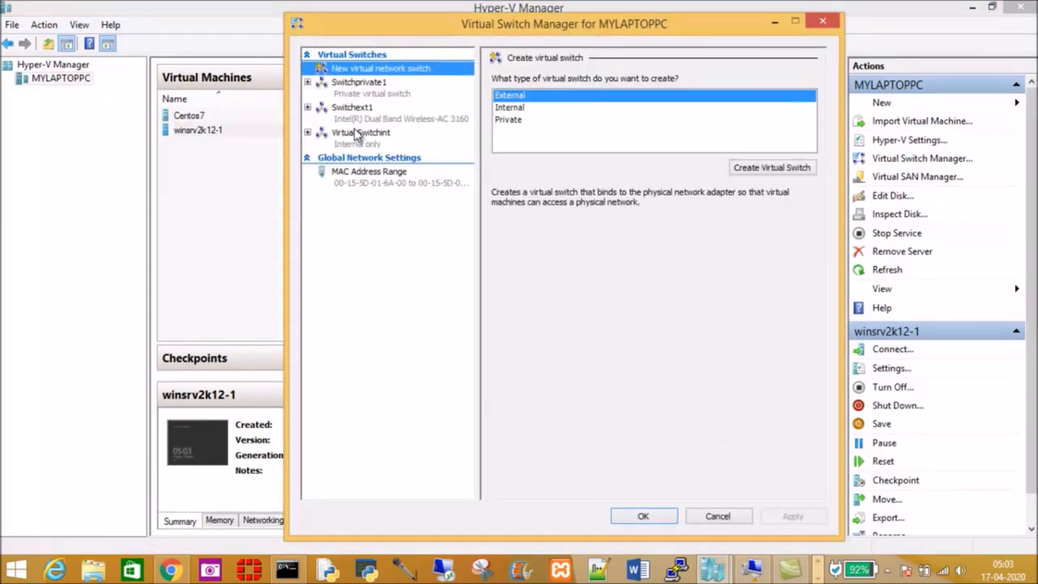
pyautogui.click(514, 108)
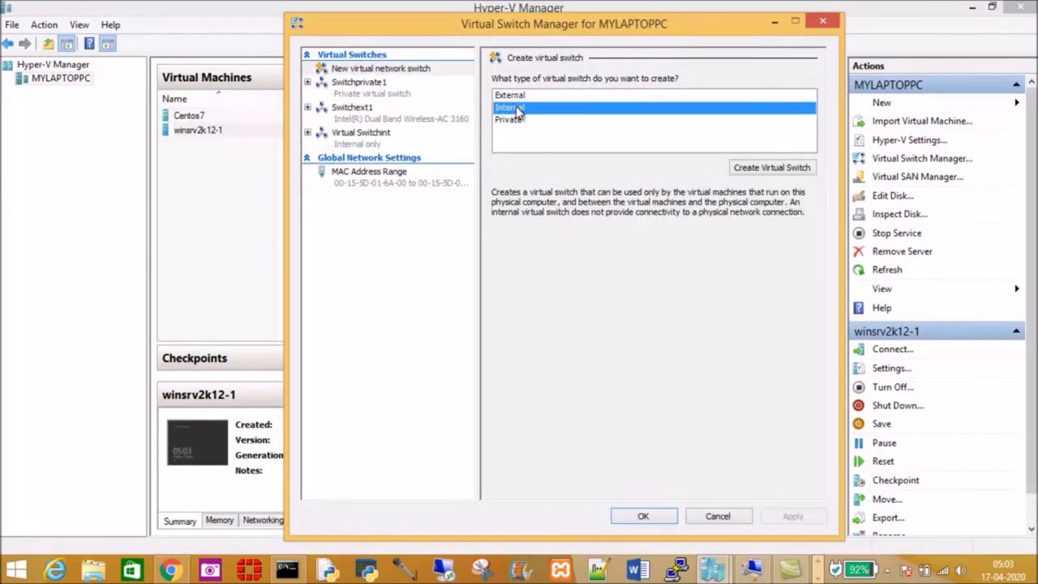